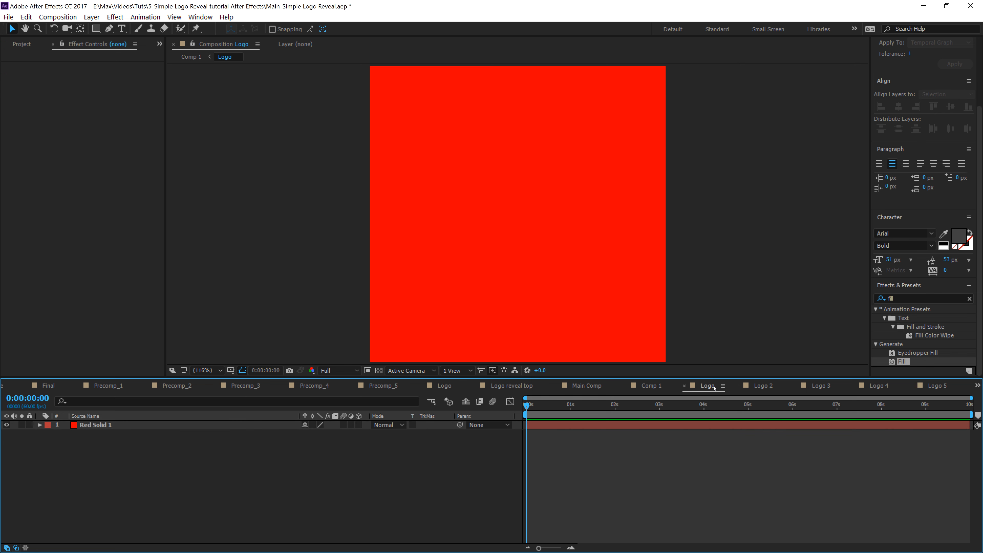
Step: Open Comp 1 and reveal the Logo layer's keyframed Y Rotation and Opacity properties
click(648, 386)
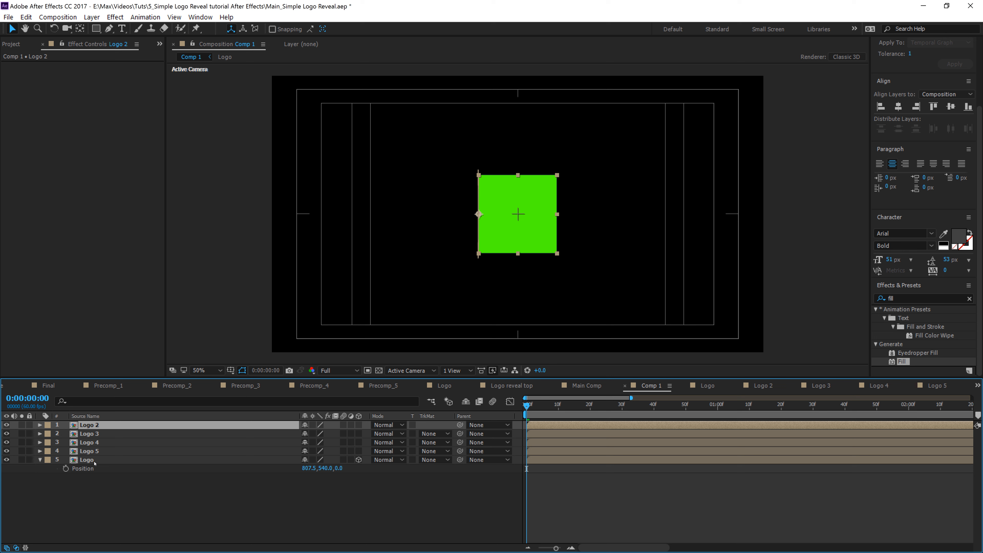
click(92, 460)
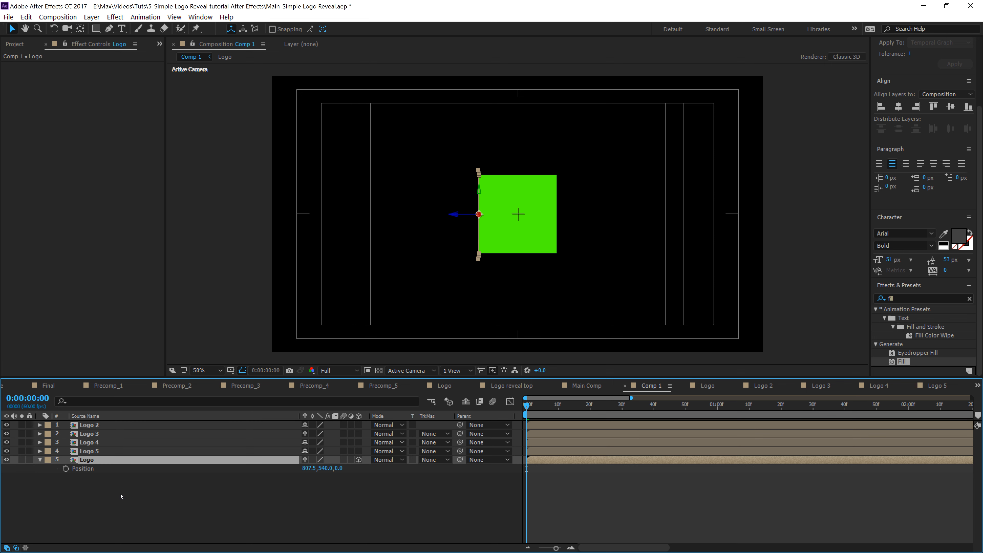
key(u)
drag(716, 467, 513, 494)
drag(749, 467, 515, 470)
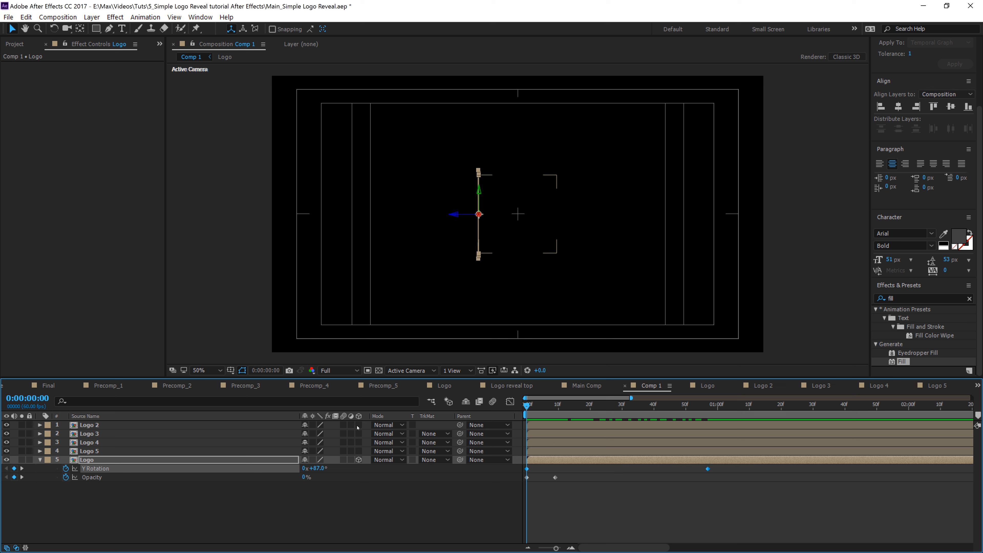
Step: Turn on the 3D layer switch for layers Logo 2 through Logo 5
drag(358, 426, 360, 454)
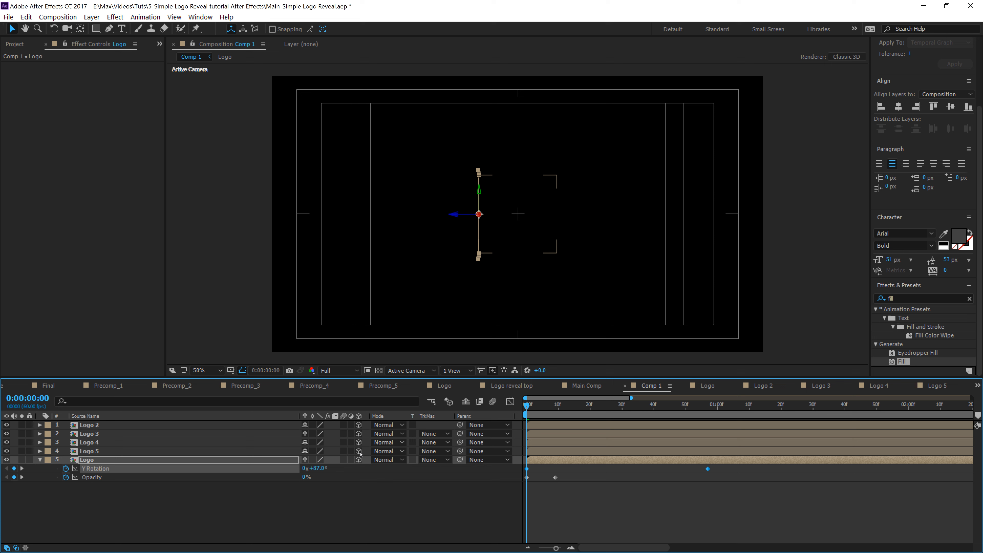
Step: Select the Logo layer's rotation and opacity keyframes and paste them onto Logo 5, Logo 4, Logo 3 and Logo 2
drag(736, 471, 507, 470)
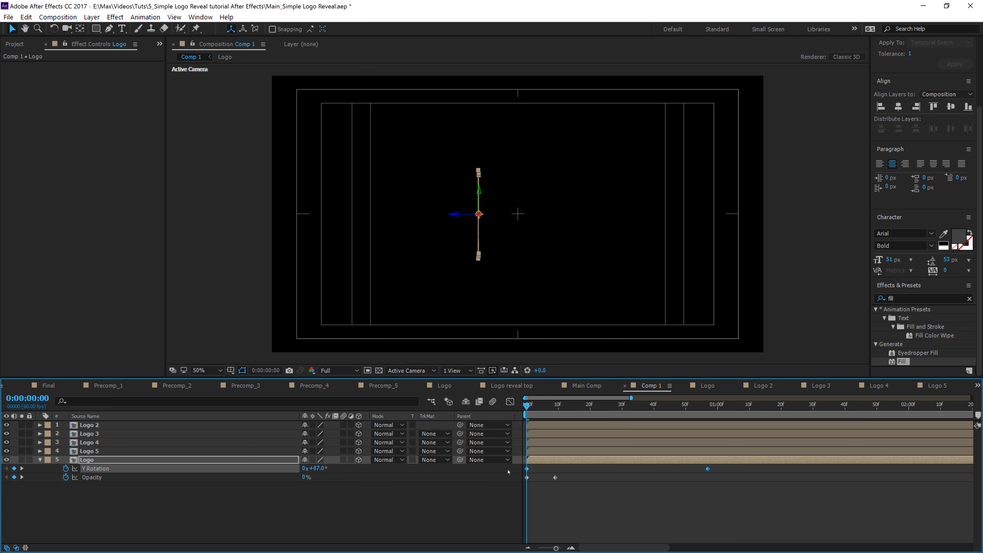
click(100, 452)
key(ctrl+v)
click(101, 444)
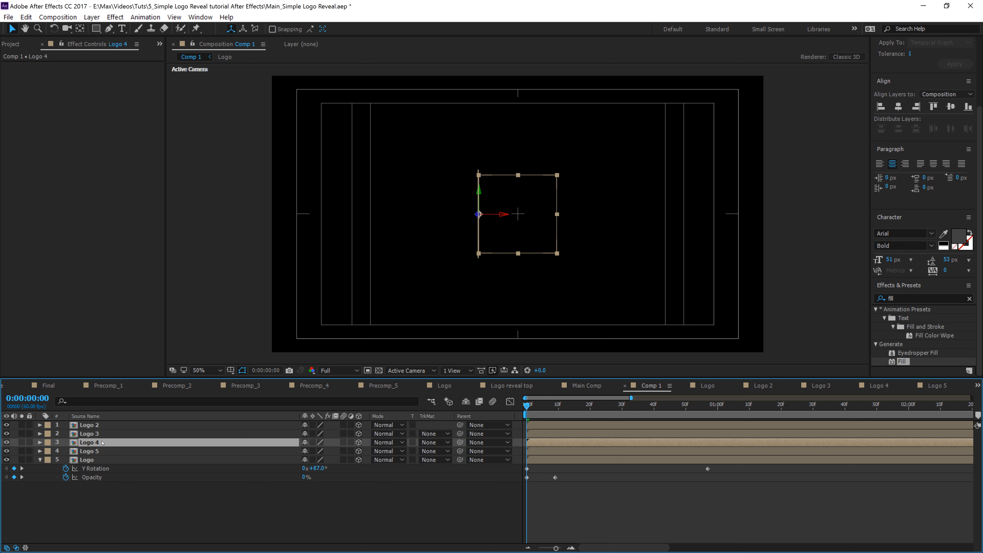
key(ctrl+v)
click(103, 436)
key(ctrl+v)
click(102, 425)
key(ctrl+v)
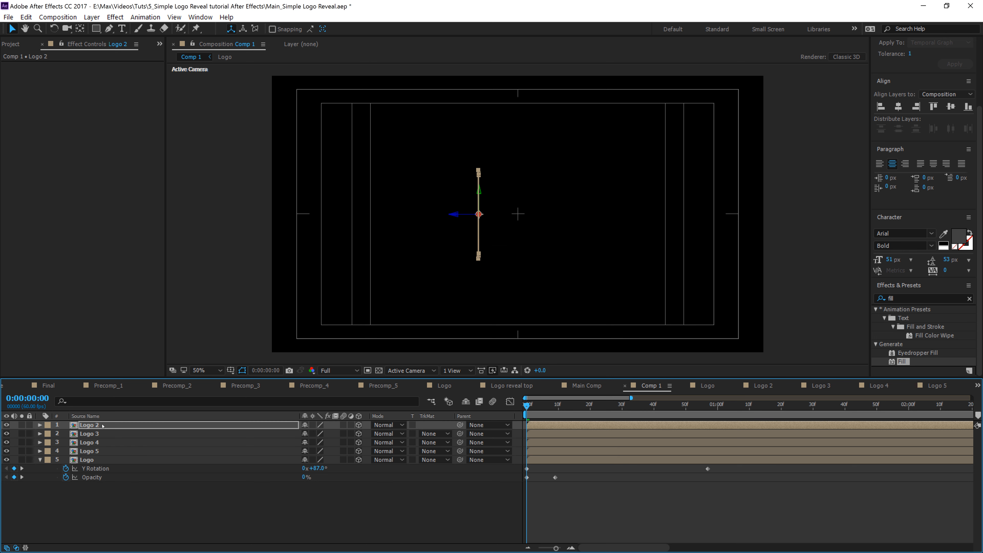
Step: Move the Logo layer to the top of the layer stack
drag(525, 405, 499, 442)
key(space)
drag(87, 460, 87, 423)
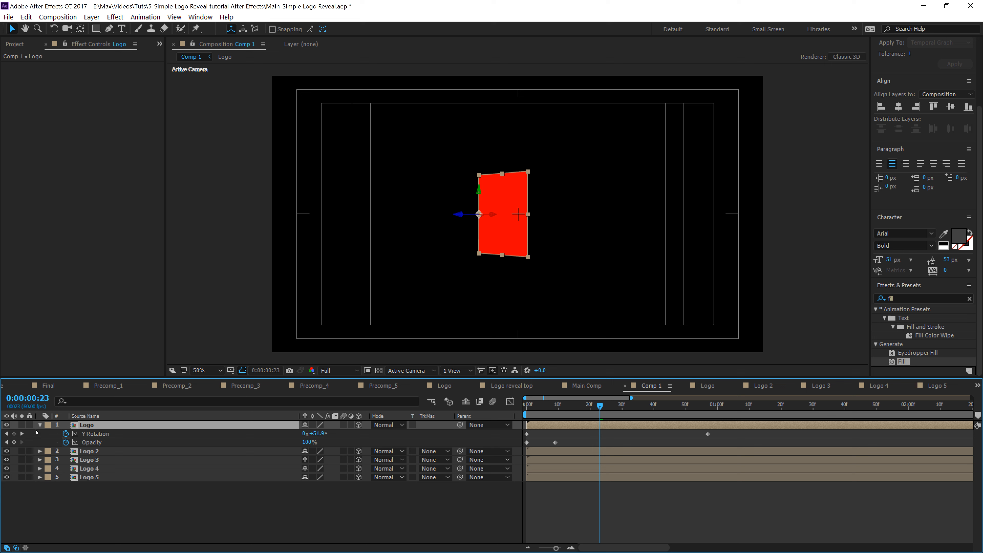
Step: Select all five logo layers and reveal their keyframed properties
click(40, 424)
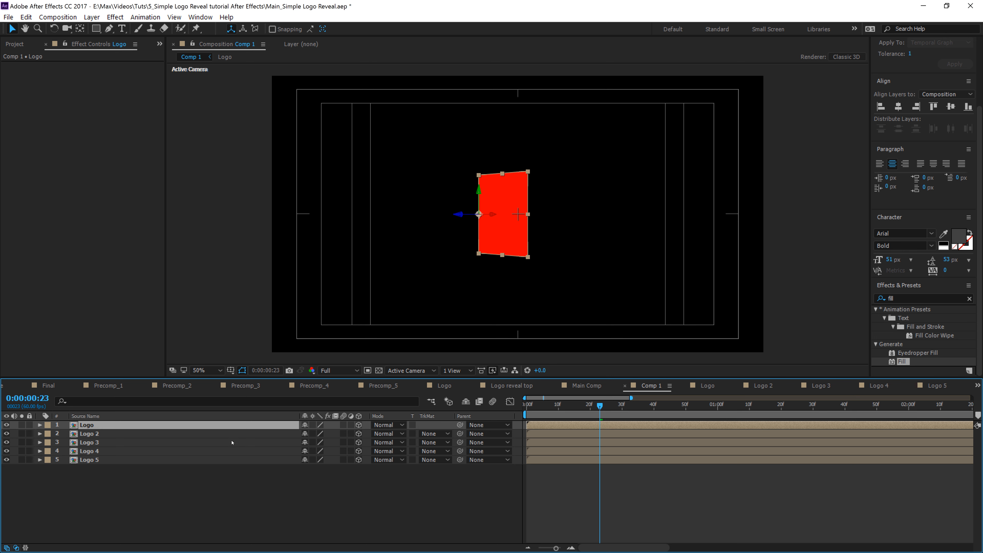
shift+click(133, 462)
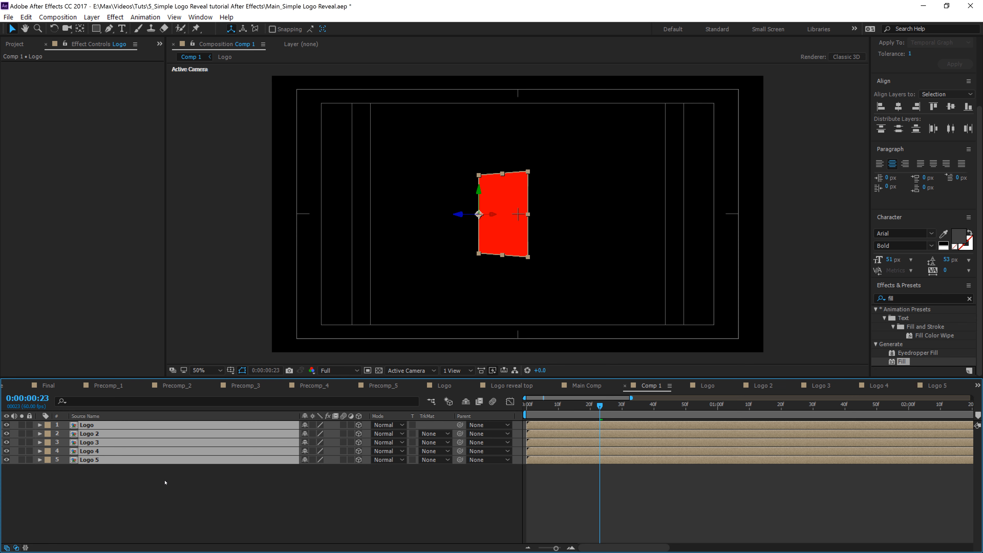
key(u)
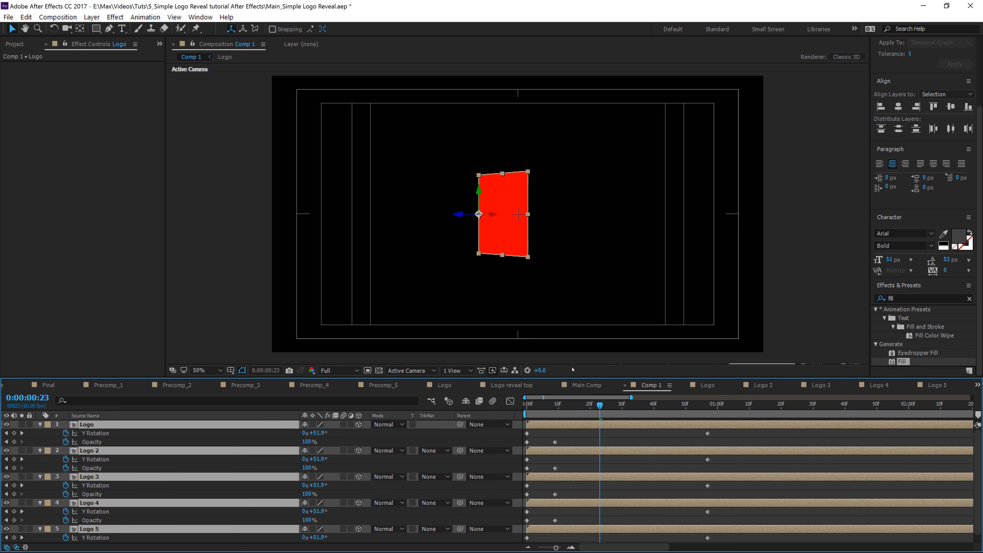
drag(572, 374, 572, 336)
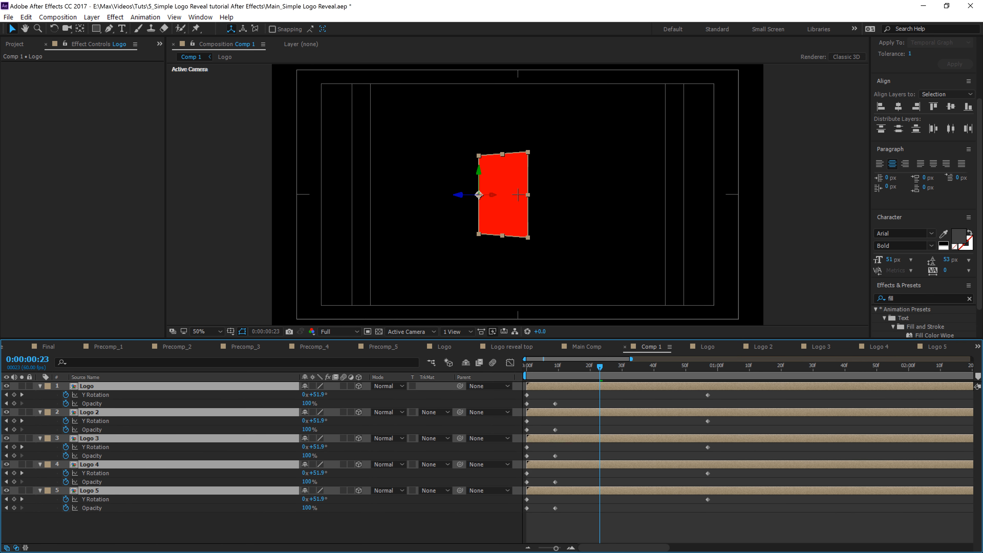
Step: Stagger the layers in time, starting Logo 4, Logo 3, Logo 2 and Logo successively later
drag(564, 468, 562, 475)
click(564, 526)
drag(569, 465, 605, 469)
drag(588, 438, 652, 444)
drag(610, 412, 707, 422)
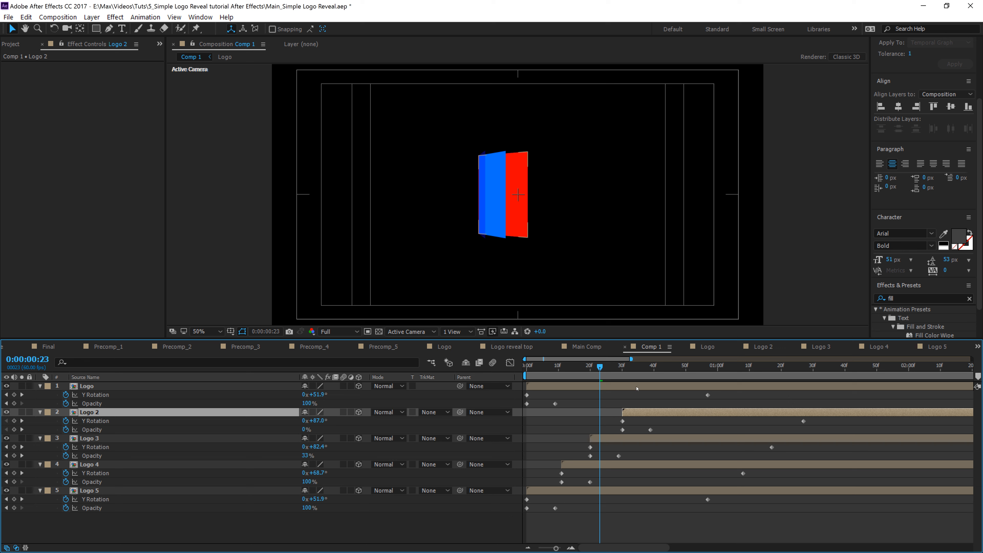
drag(634, 387, 765, 395)
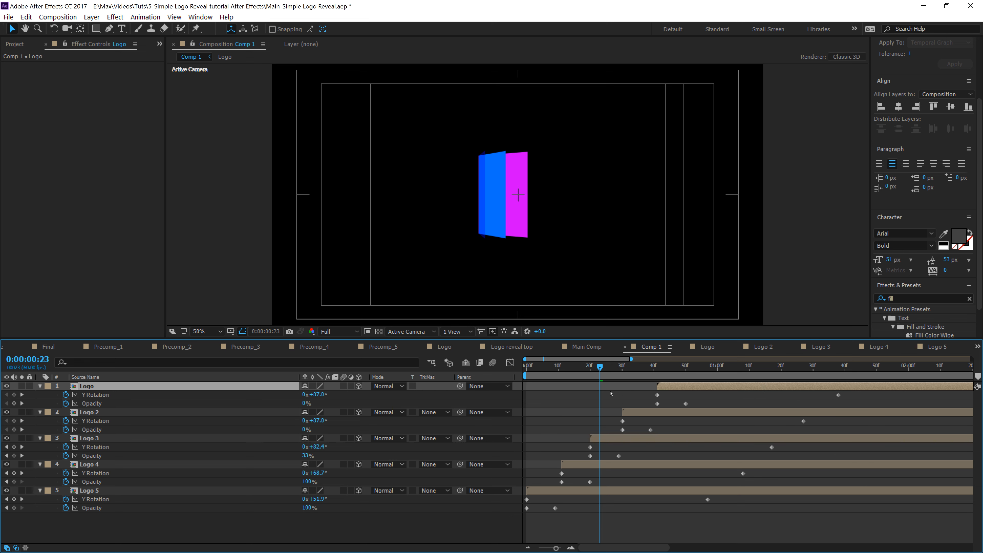
Step: Preview the staggered rotation animation by playing and scrubbing the timeline
key(space)
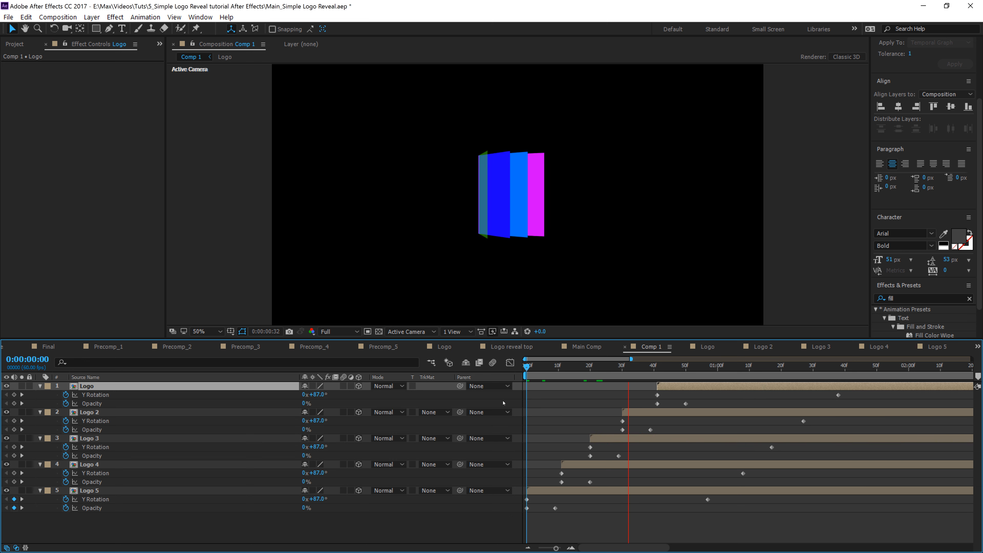
key(space)
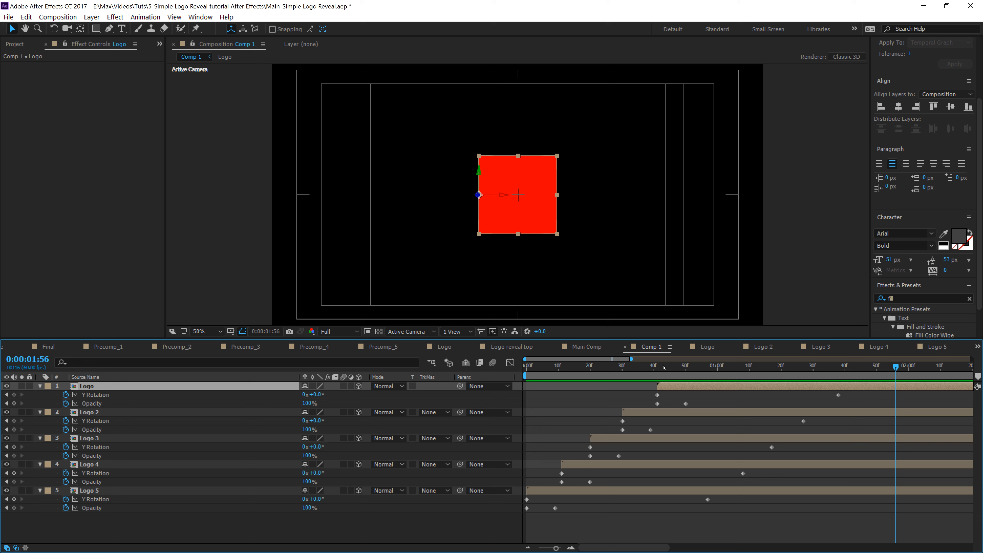
drag(898, 366, 867, 500)
click(770, 534)
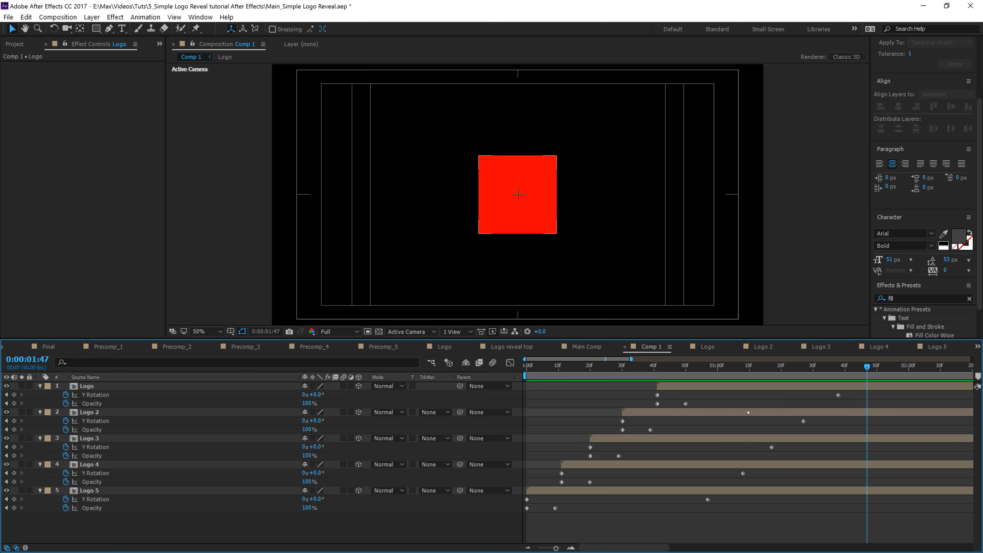
drag(742, 366, 708, 496)
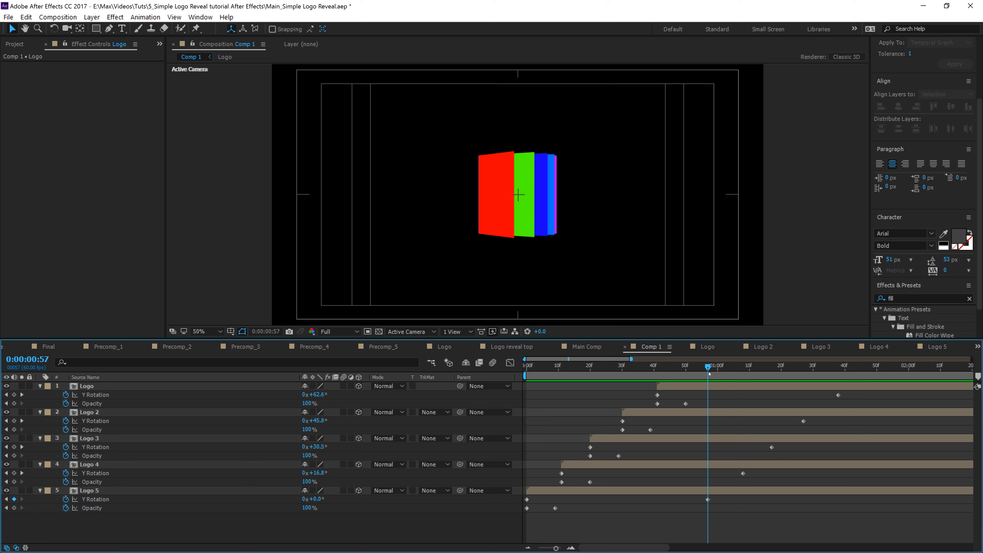
Step: Trim Logo 5's out point where its rotation ends, at about 0:00:57
click(713, 490)
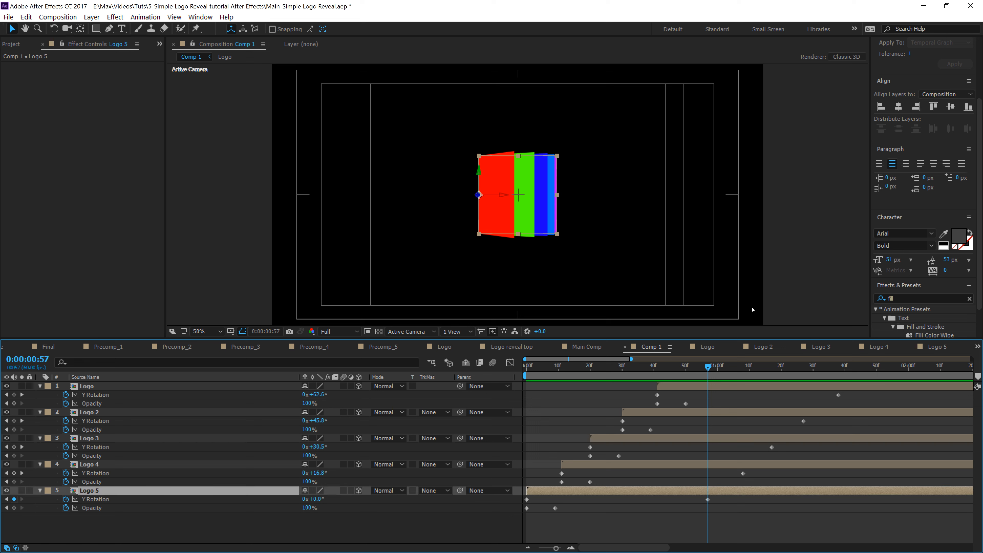
mouse_move(708, 366)
mouse_down()
mouse_move(688, 366)
mouse_move(734, 368)
mouse_move(710, 375)
mouse_up()
key(alt+bracketright)
Step: Trim Logo 4's out point where its rotation ends, at about 0:01:08
click(748, 460)
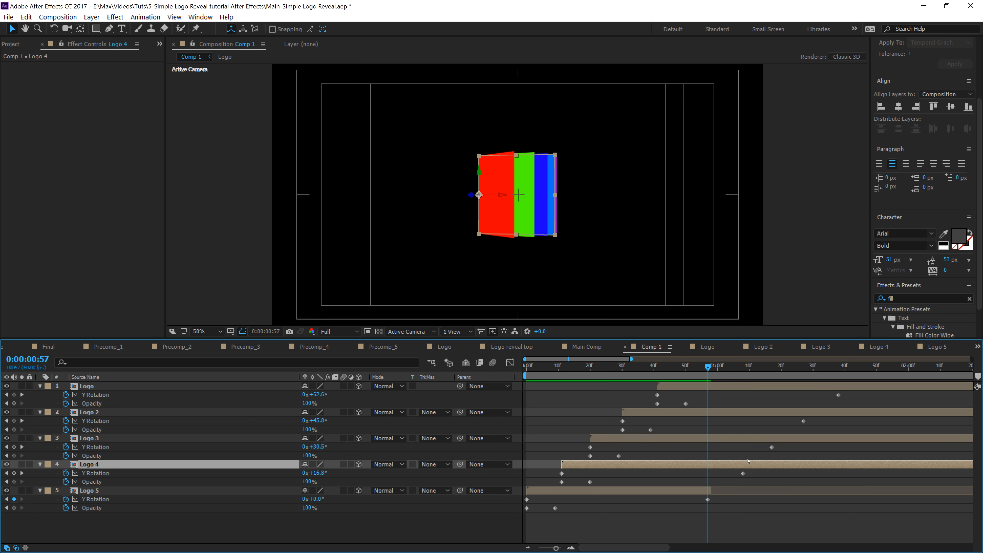
drag(704, 368, 742, 373)
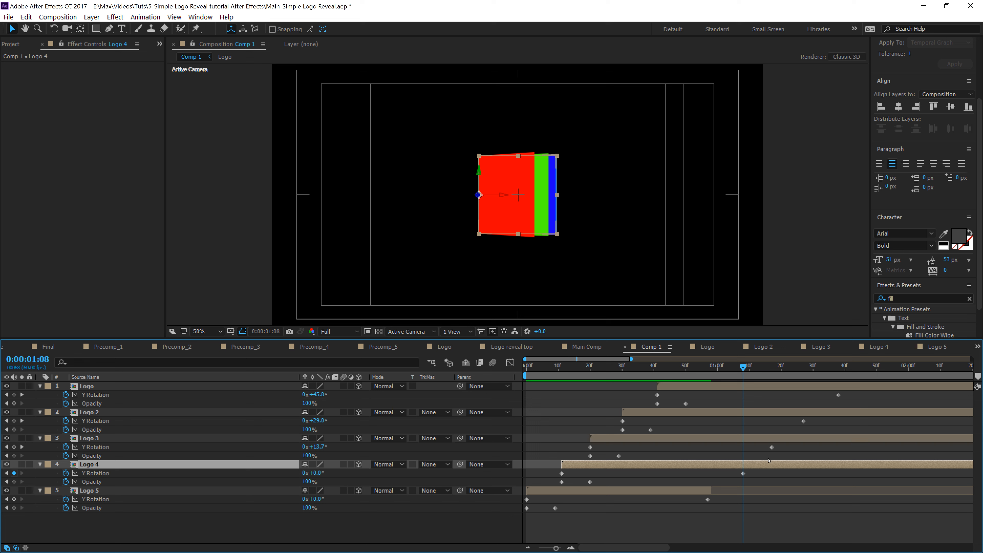
key(alt+bracketright)
Step: Trim Logo 3's out point a few frames later than Logo 4's
key(Page_Down)
key(Page_Down)
key(Page_Down)
key(Page_Down)
key(Page_Down)
key(Page_Down)
key(Page_Down)
key(Page_Down)
key(Page_Down)
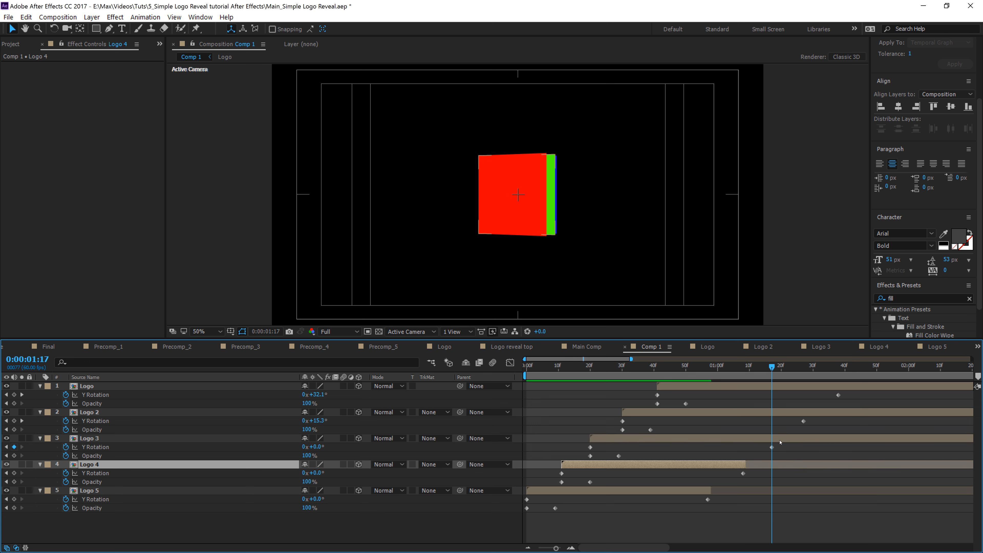
click(782, 439)
key(alt+bracketright)
Step: Trim Logo 2's out point a few frames later than Logo 3's
key(Page_Down)
key(Page_Down)
key(Page_Down)
key(Page_Down)
key(Page_Down)
key(Page_Down)
key(Page_Down)
key(Page_Down)
key(Page_Down)
key(Page_Down)
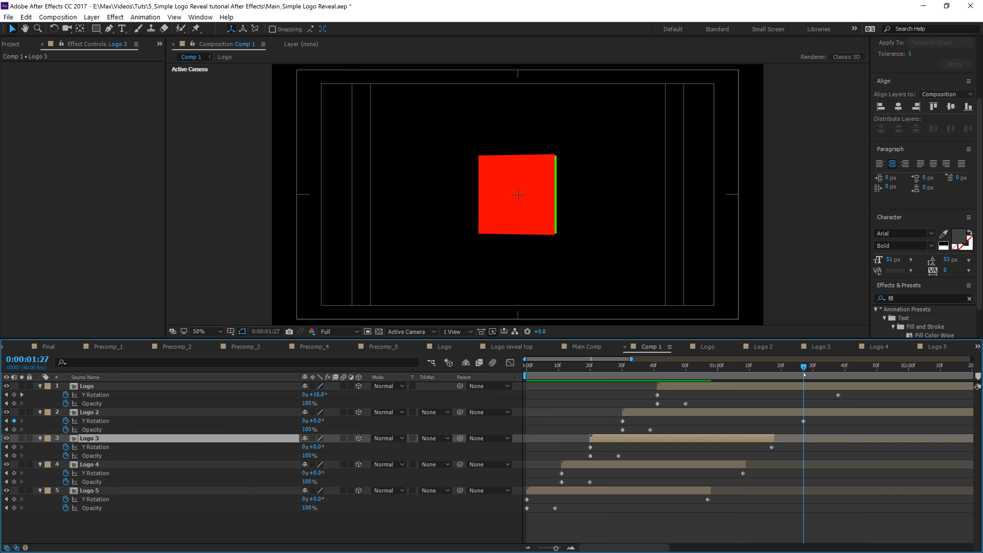
click(819, 413)
key(alt+bracketright)
Step: Trim the Logo layer's out point a few frames later than Logo 2's
key(Page_Down)
key(Page_Down)
key(Page_Down)
key(Page_Down)
key(Page_Down)
key(Page_Down)
key(Page_Down)
key(Page_Down)
key(Page_Down)
key(Page_Down)
key(Page_Down)
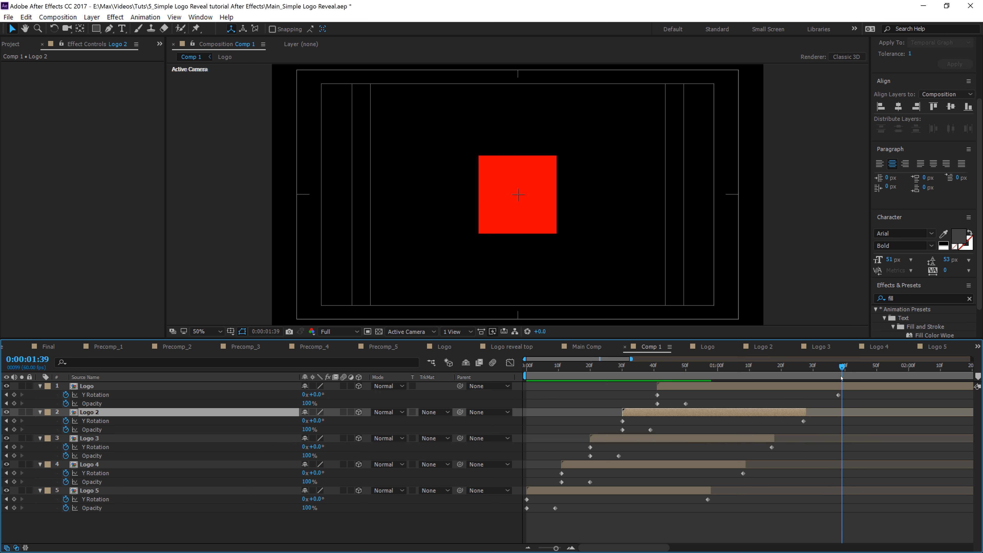
click(849, 388)
key(alt+bracketright)
Step: Add an Opacity keyframe to Logo 5 at about 0:00:48
drag(838, 367, 692, 367)
drag(717, 426, 680, 461)
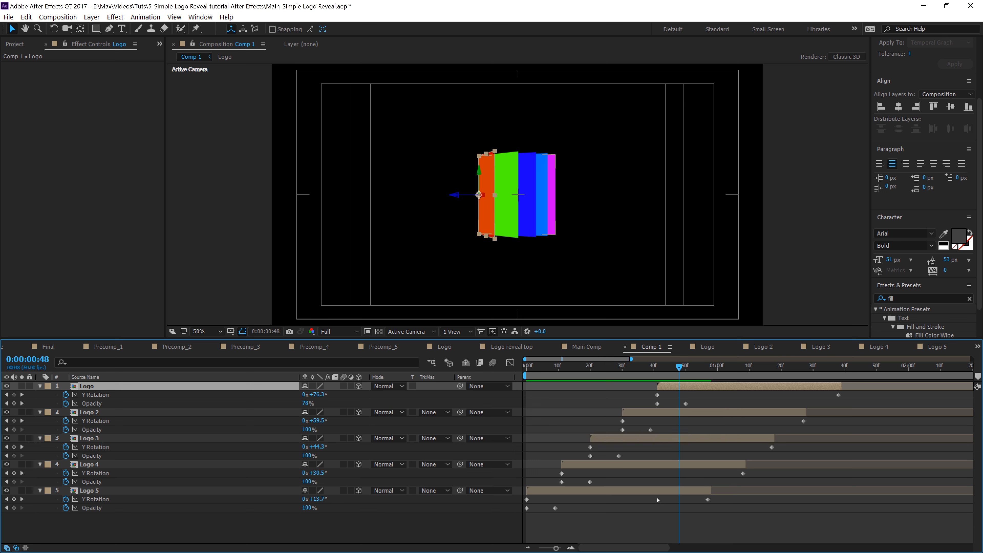
shift+click(659, 490)
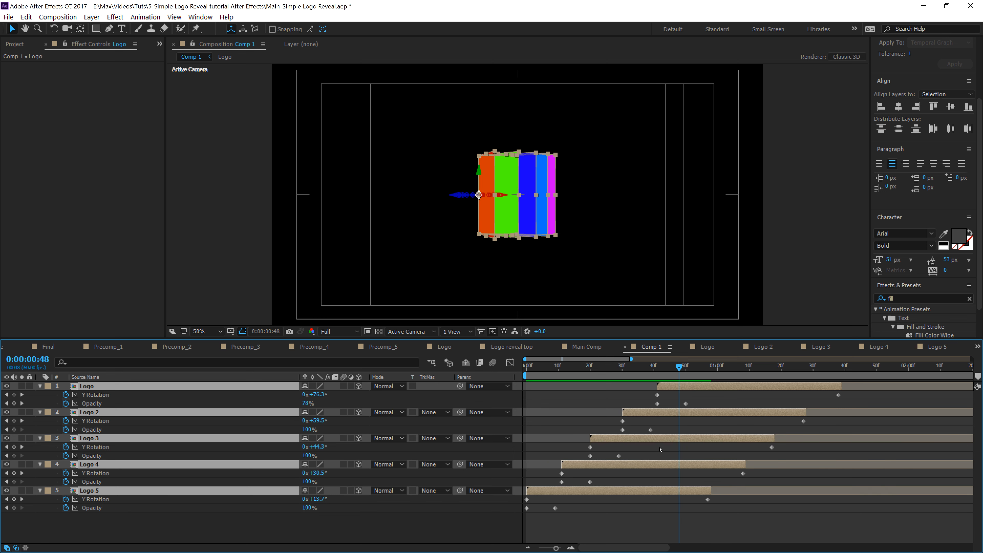
click(14, 509)
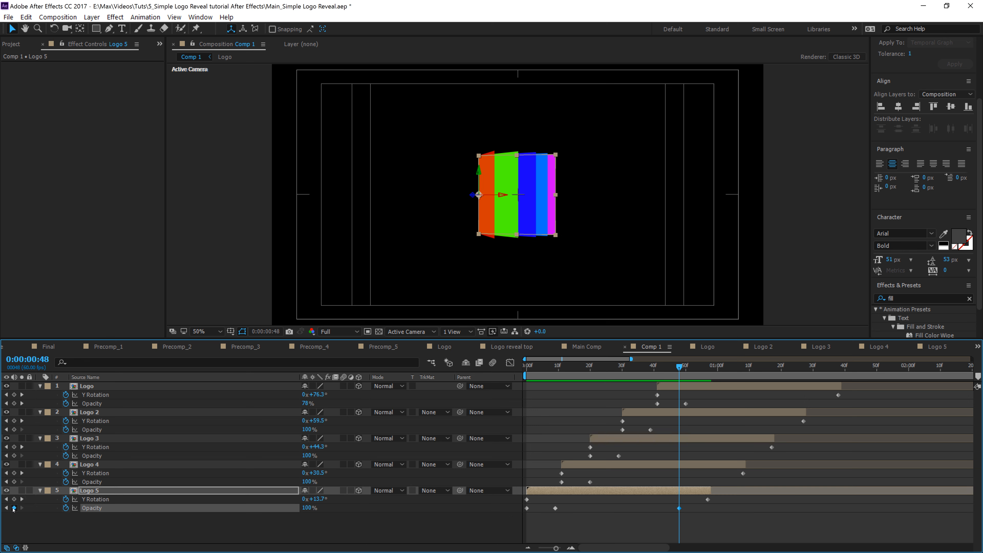
Step: Nudge that keyframe slightly earlier and fade Logo 5's opacity to 0% at 0:00:53
key(space)
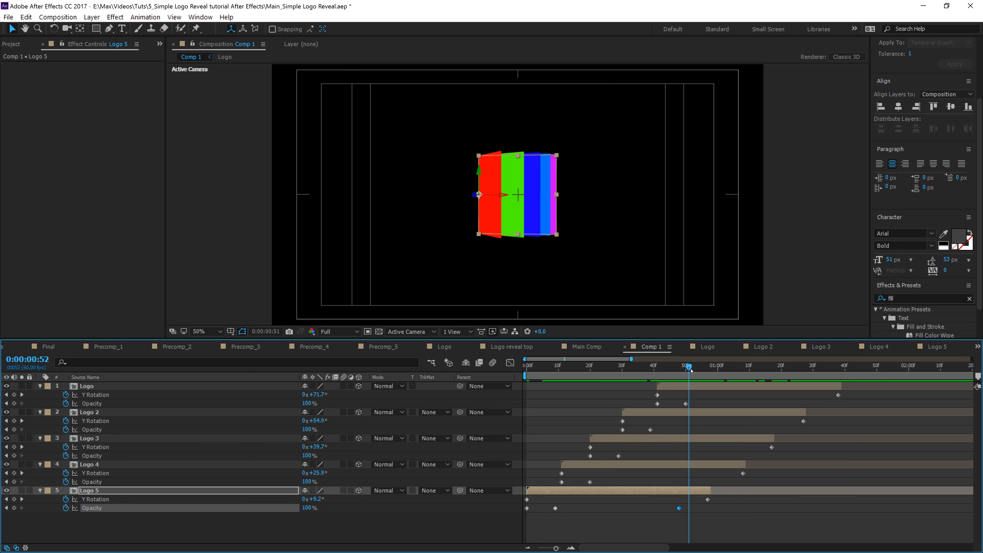
drag(678, 509, 670, 508)
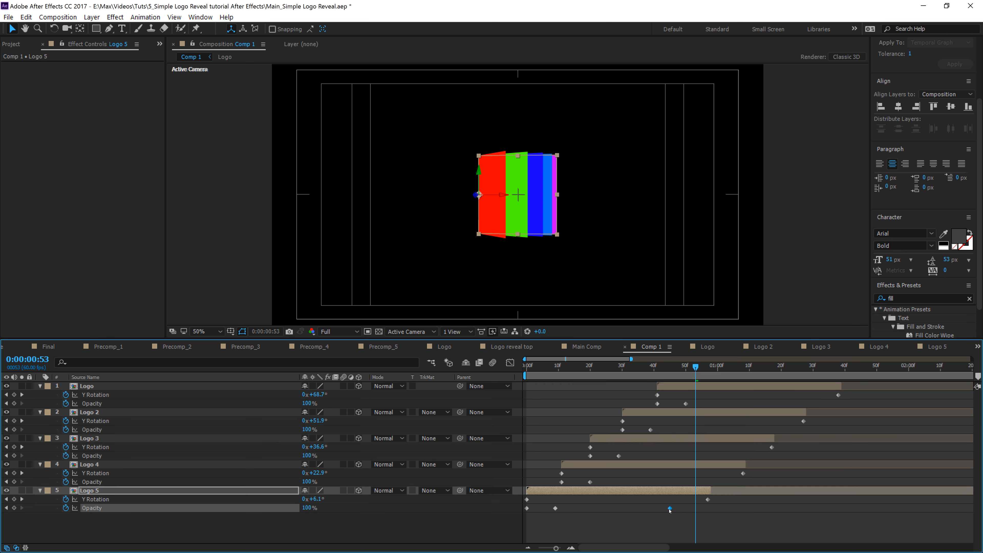
drag(307, 508, 217, 515)
Step: Select and copy Logo 5's two opacity fade keyframes
drag(696, 366, 670, 386)
key(space)
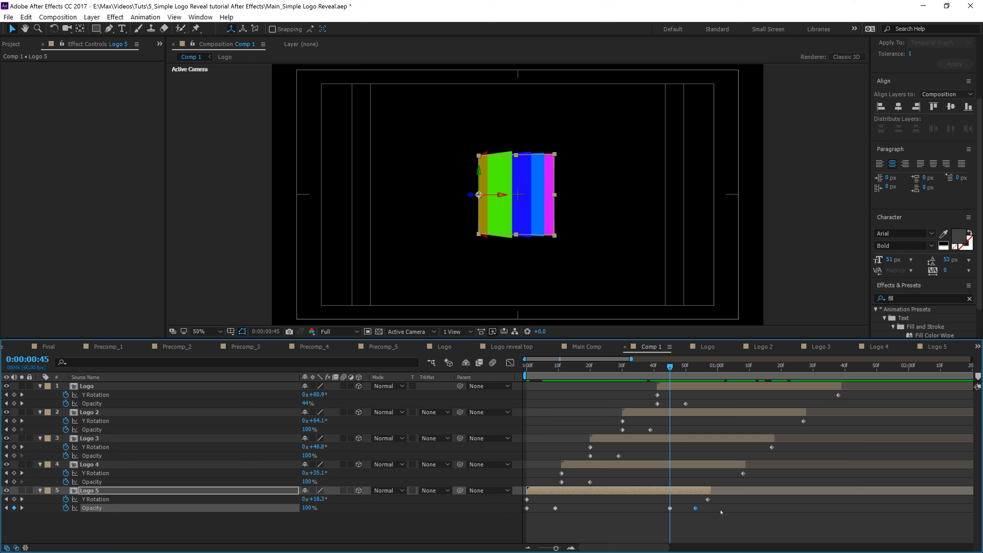
drag(720, 508, 657, 513)
Step: Paste the opacity fade keyframes onto Logo 4 near its end and adjust their timing
drag(670, 368, 705, 366)
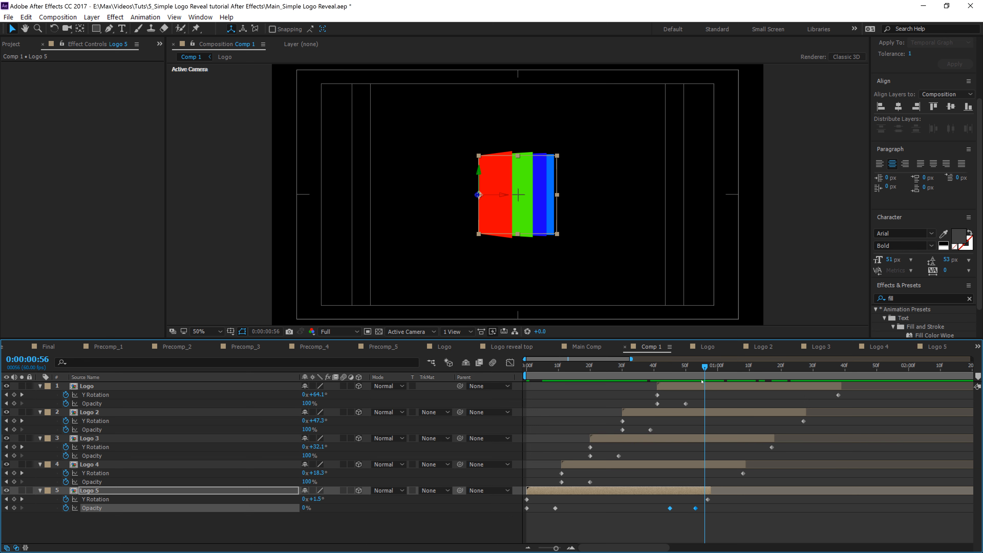
click(716, 467)
key(ctrl+v)
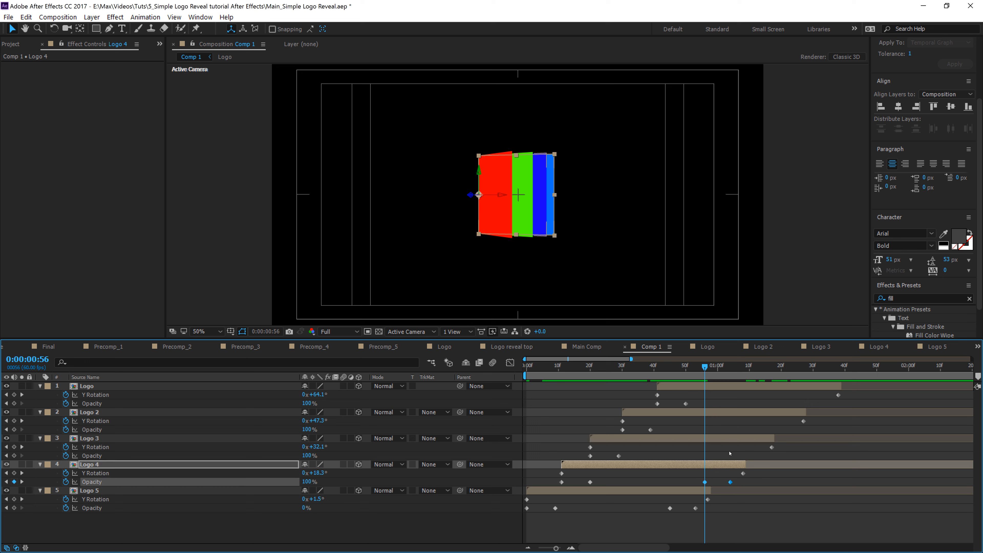
drag(694, 478, 726, 485)
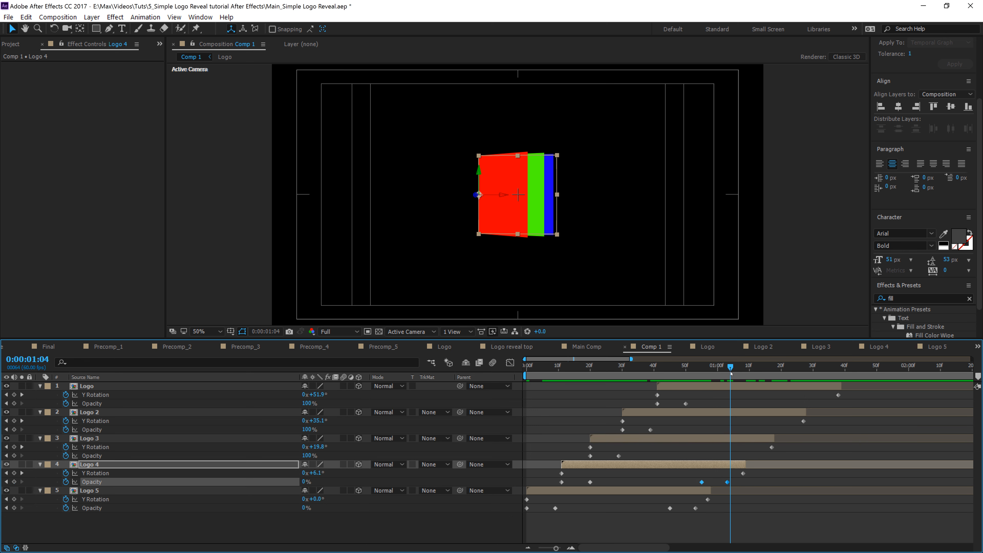
Step: Paste the opacity fade keyframes onto Logo 3 ten frames later and nudge them slightly earlier
key(shift+Page_Down)
click(746, 441)
key(ctrl+v)
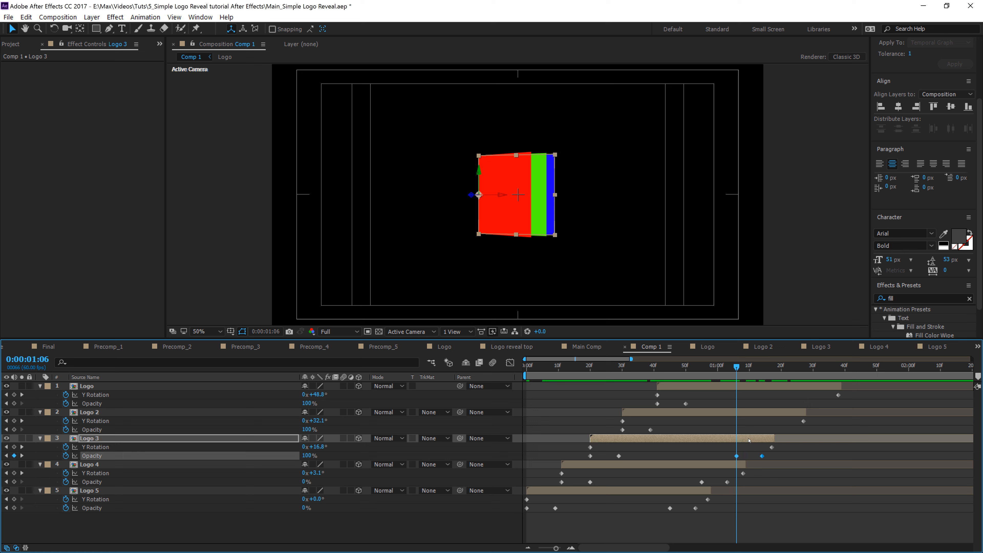
drag(734, 459, 728, 459)
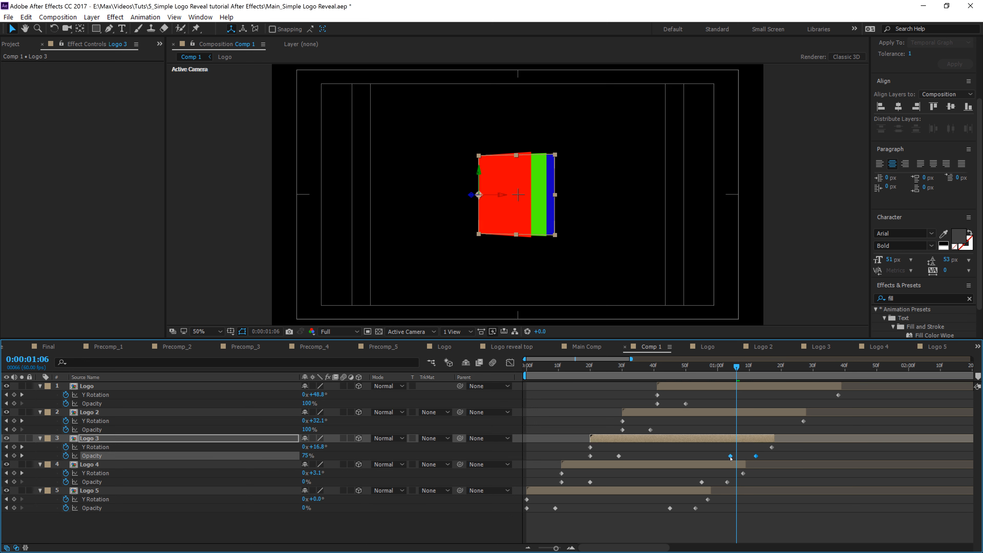
click(769, 376)
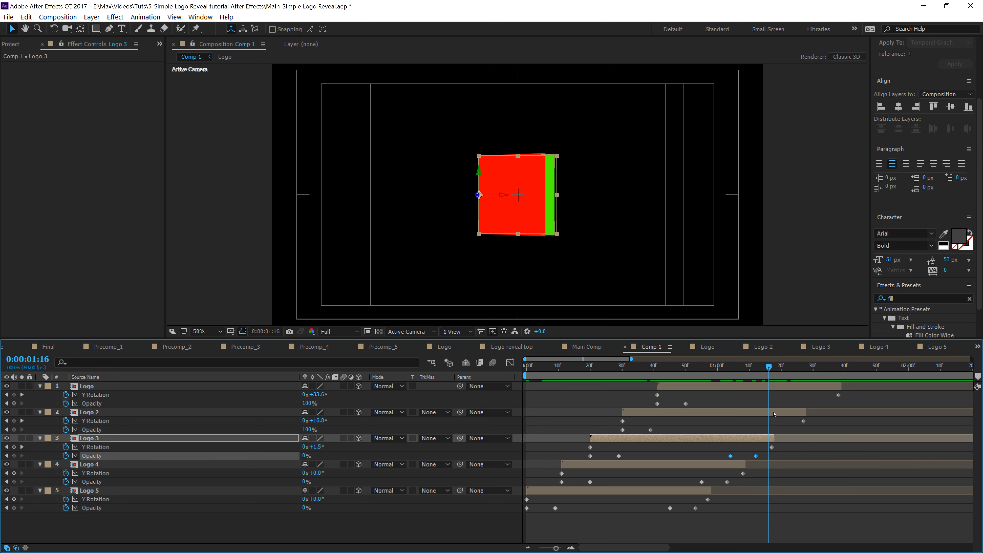
Step: Paste the opacity fade keyframes onto Logo 2 and nudge them slightly earlier
click(788, 413)
key(ctrl+v)
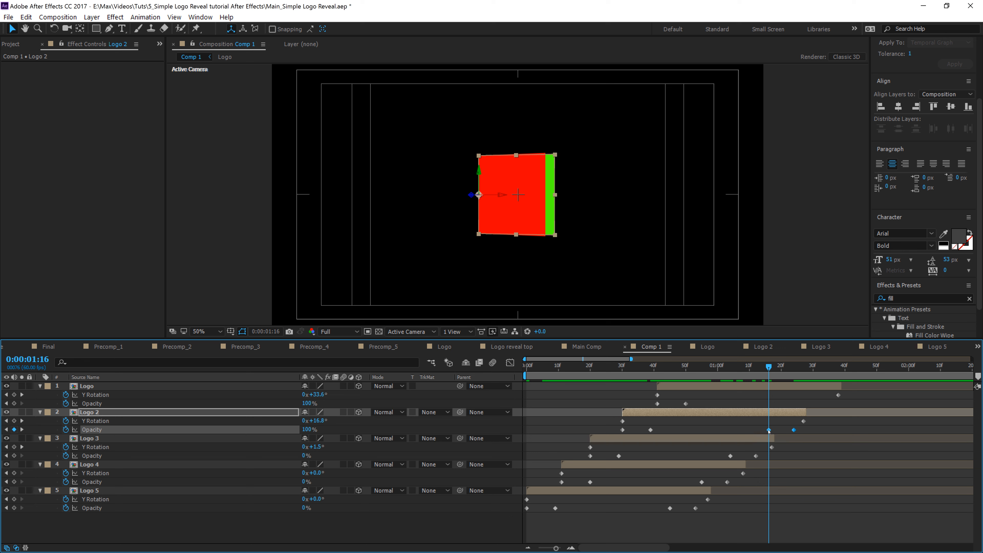
drag(769, 431, 763, 432)
drag(769, 368, 801, 368)
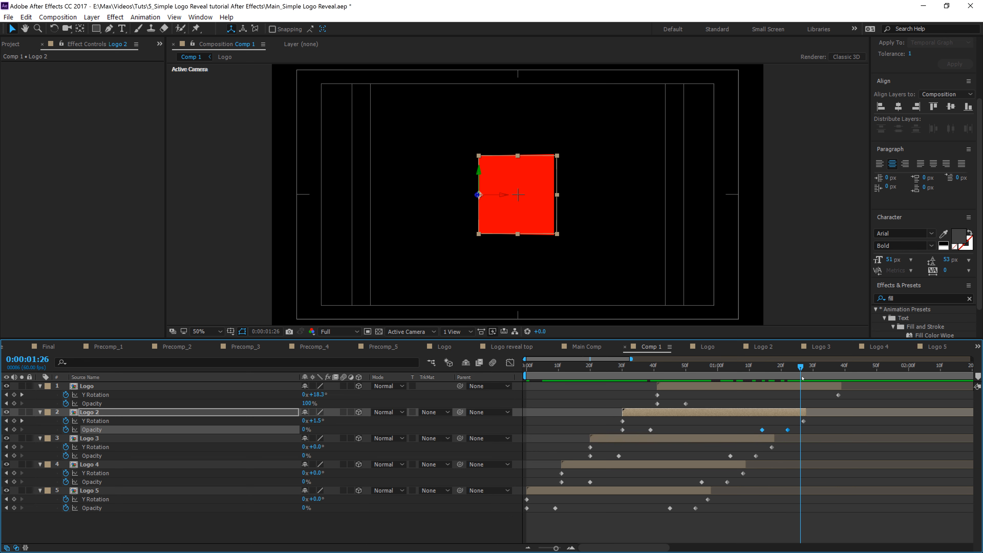
click(805, 385)
key(ctrl+v)
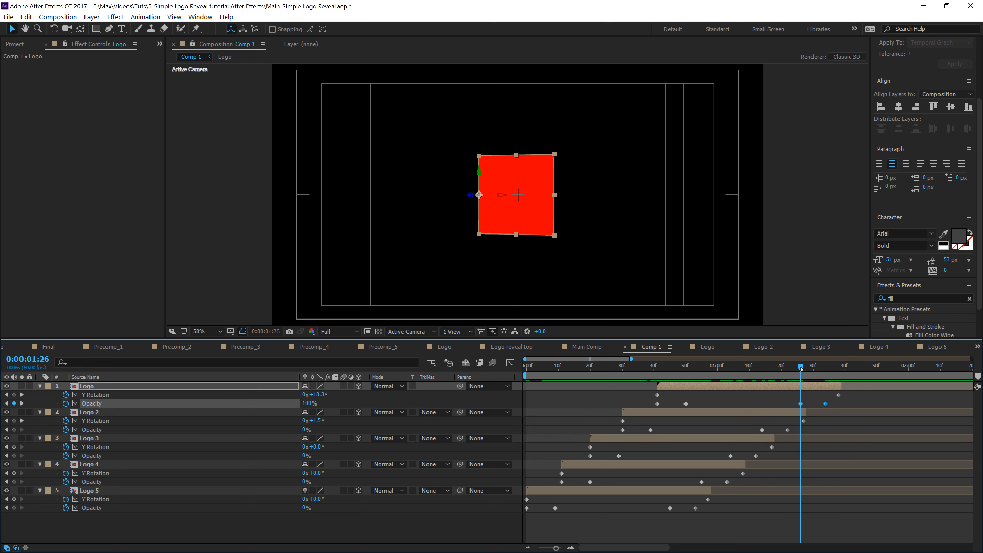
mouse_move(800, 368)
mouse_down()
mouse_move(819, 368)
mouse_move(784, 367)
mouse_up()
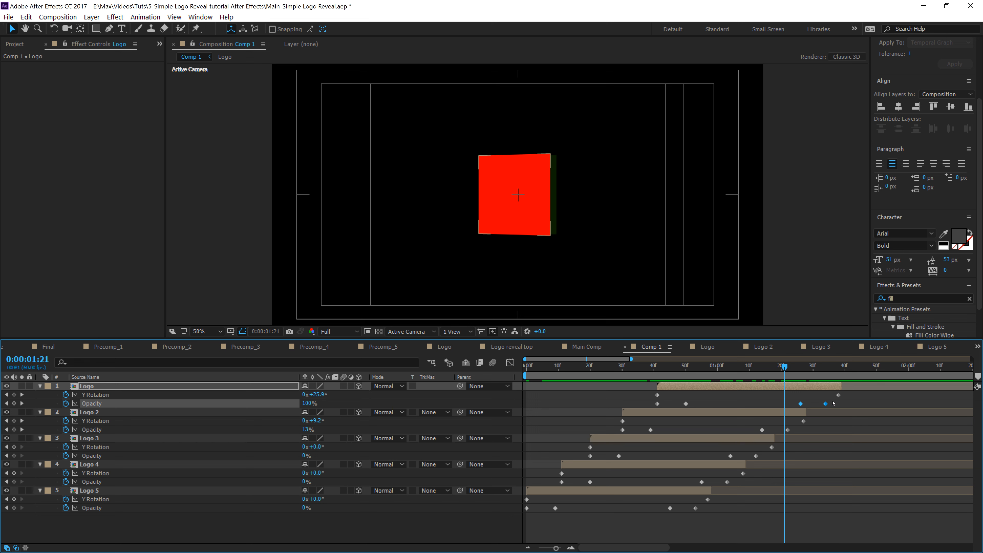
key(Delete)
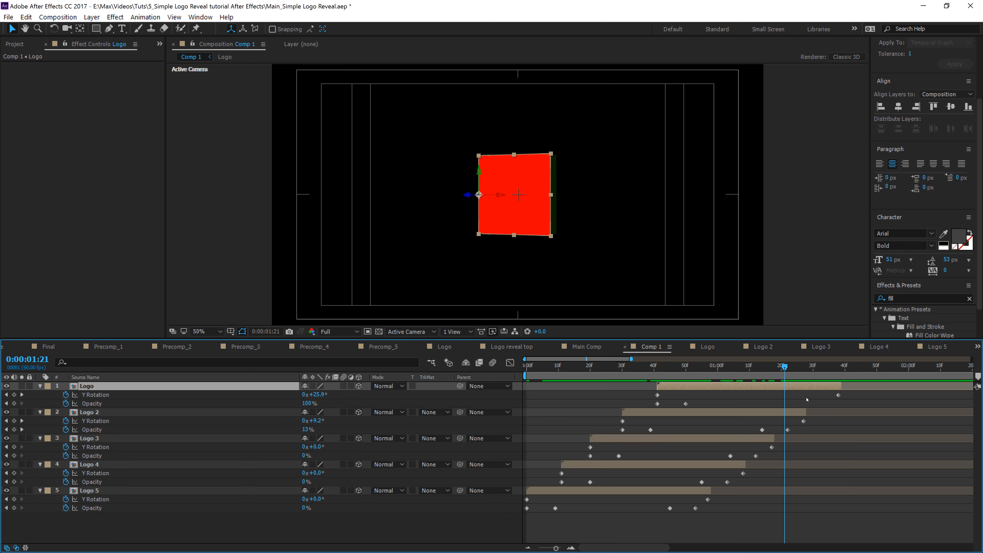
Step: Set the top Logo layer's label colour to Purple
drag(787, 366, 839, 390)
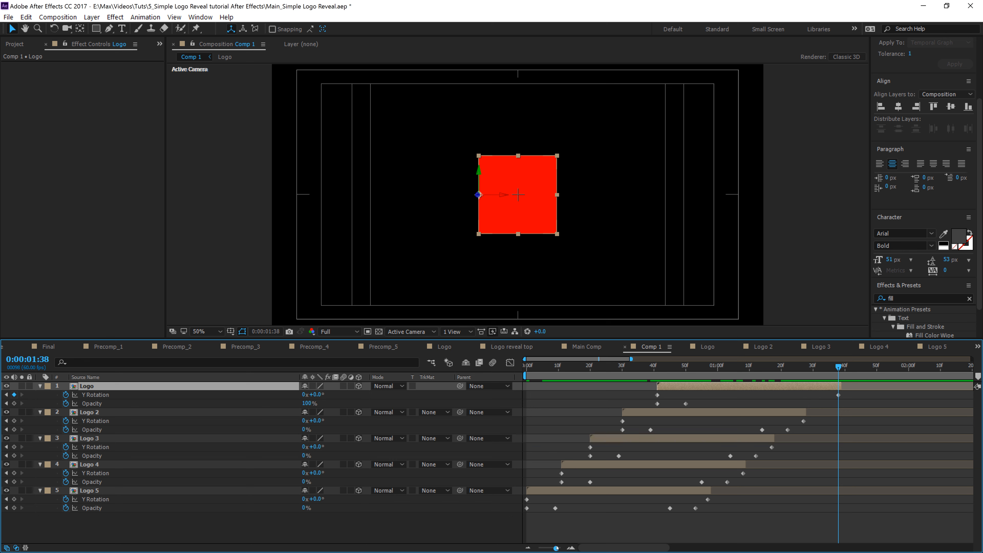
drag(555, 548, 539, 548)
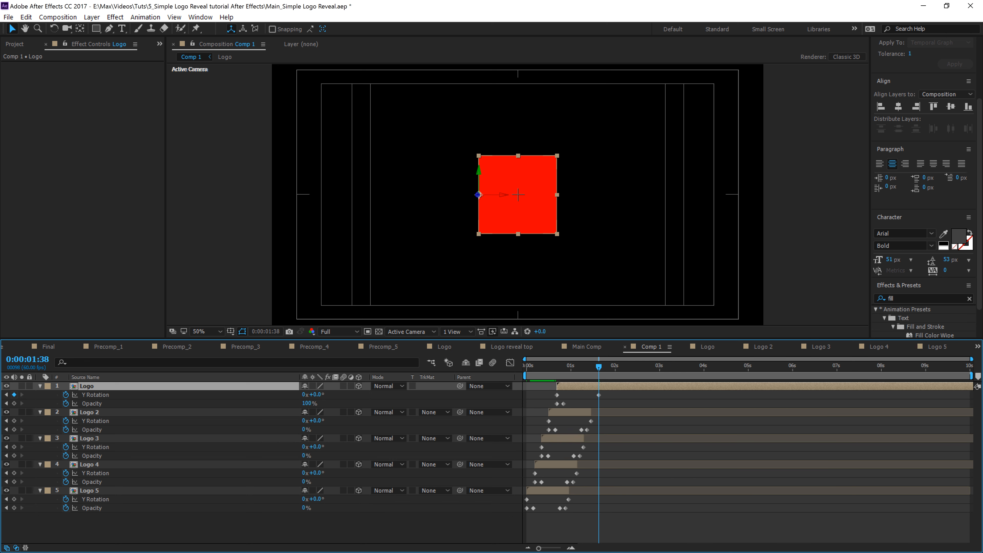
drag(543, 548, 558, 549)
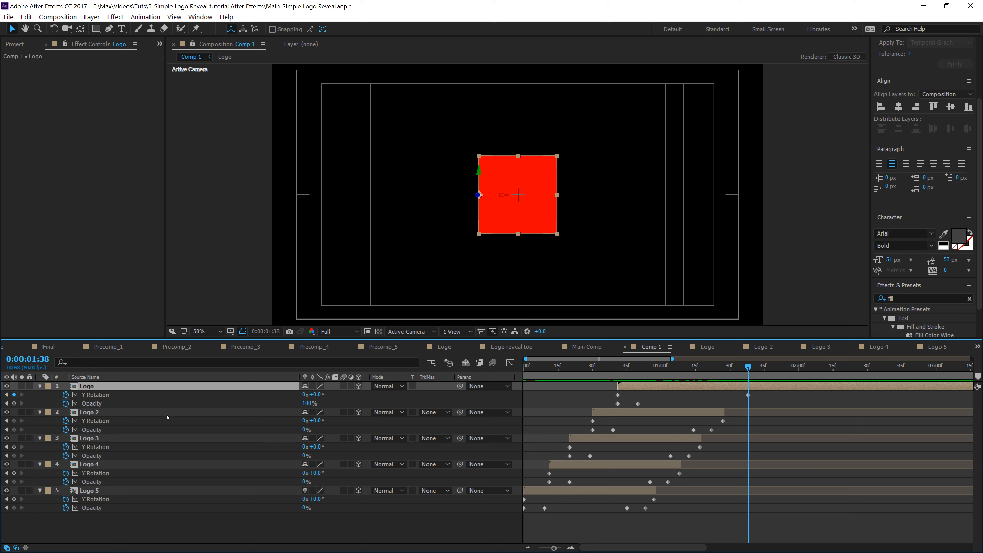
click(48, 386)
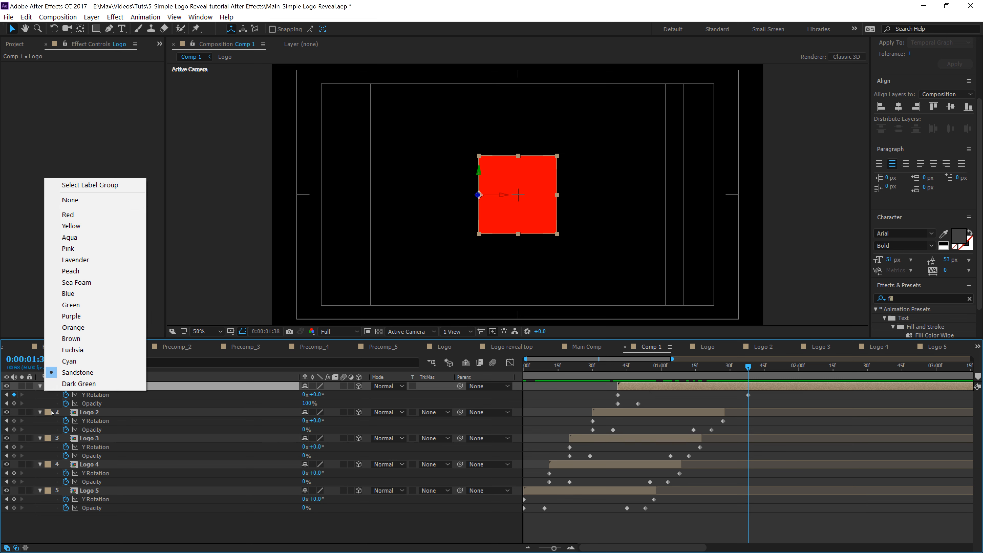
click(76, 317)
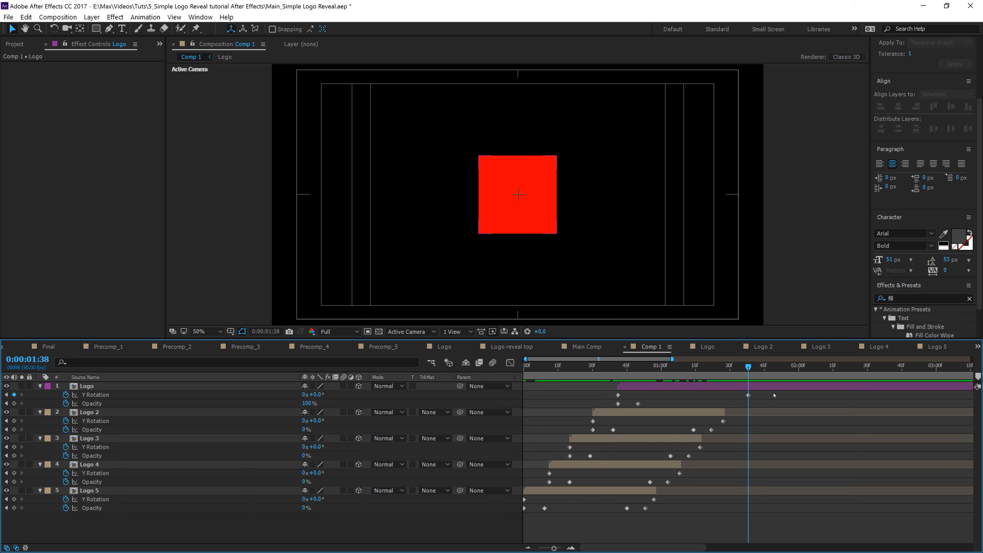
Step: Select all keyframes across the five logo layers and apply Easy Ease to them
drag(773, 395, 519, 527)
right_click(546, 509)
mouse_move(619, 500)
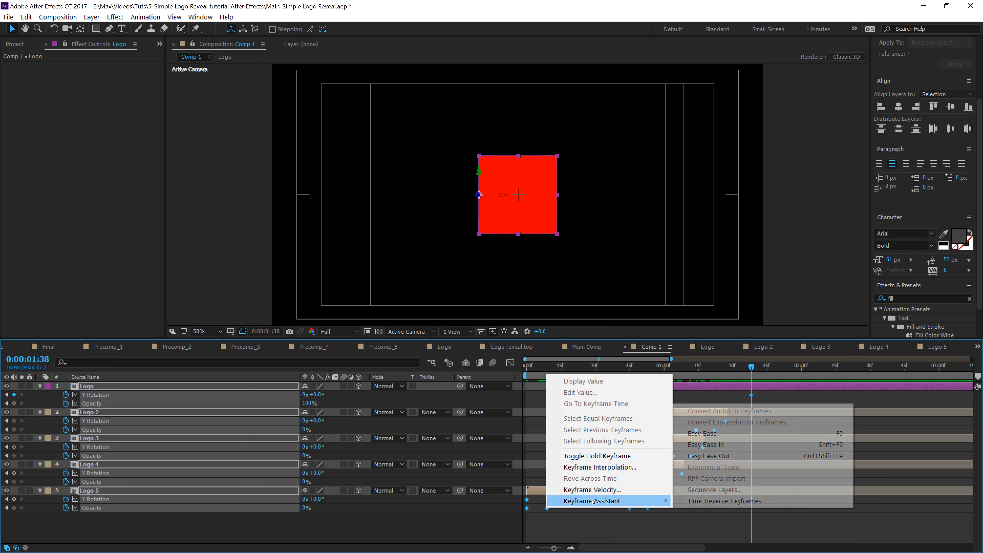
click(742, 434)
Step: Preview the staggered logo animation from the start of the composition
key(Home)
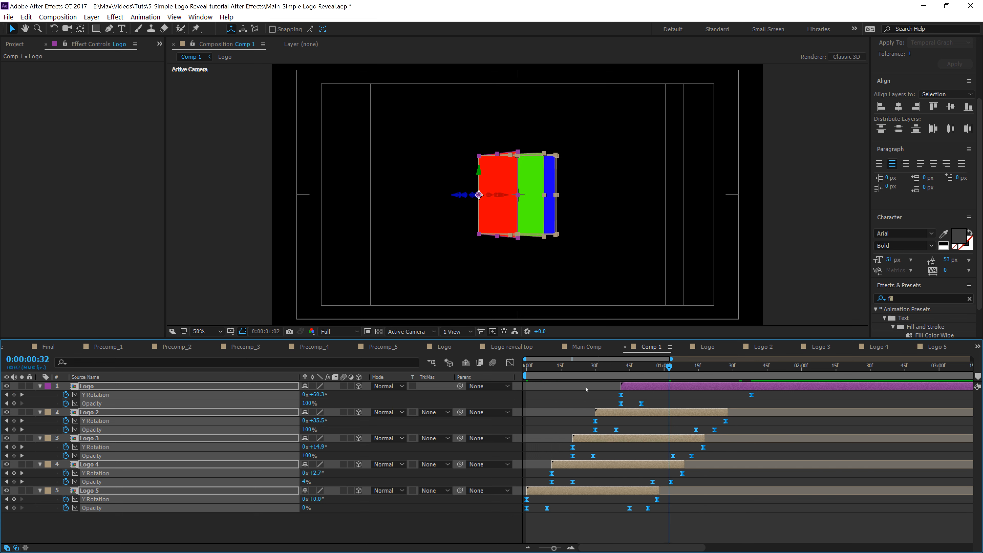
click(593, 524)
key(space)
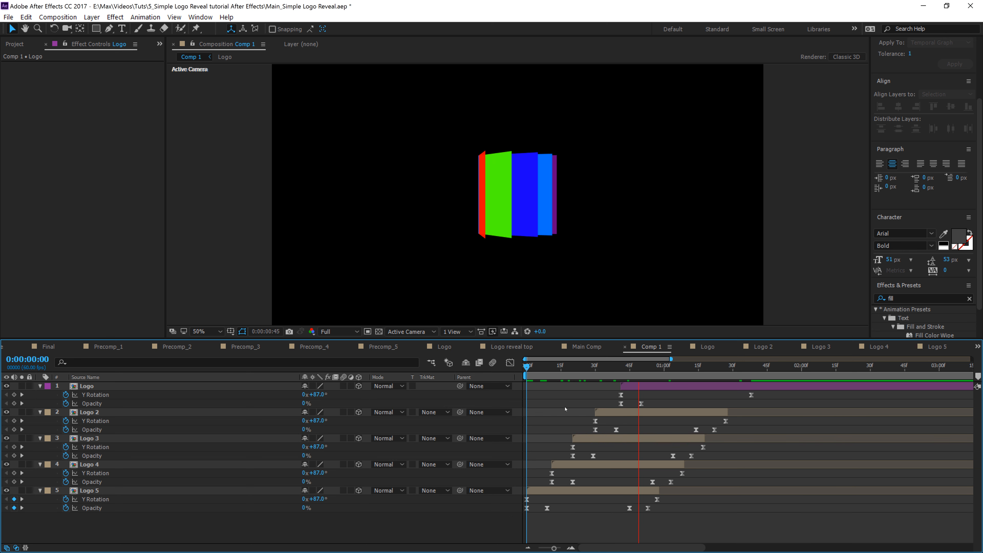
key(space)
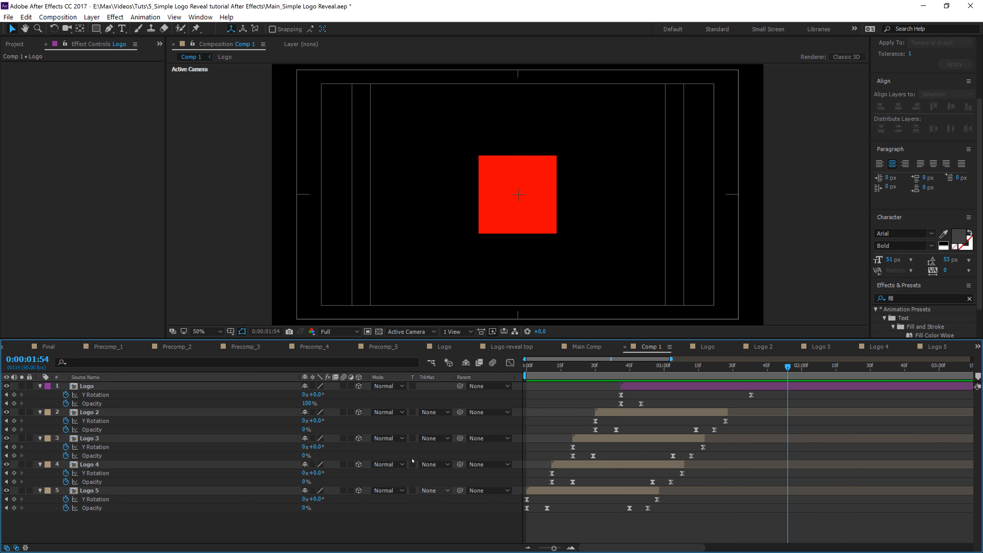
Step: Create a new composition named place logo here
click(15, 44)
key(ctrl+n)
text(place logo here)
key(Return)
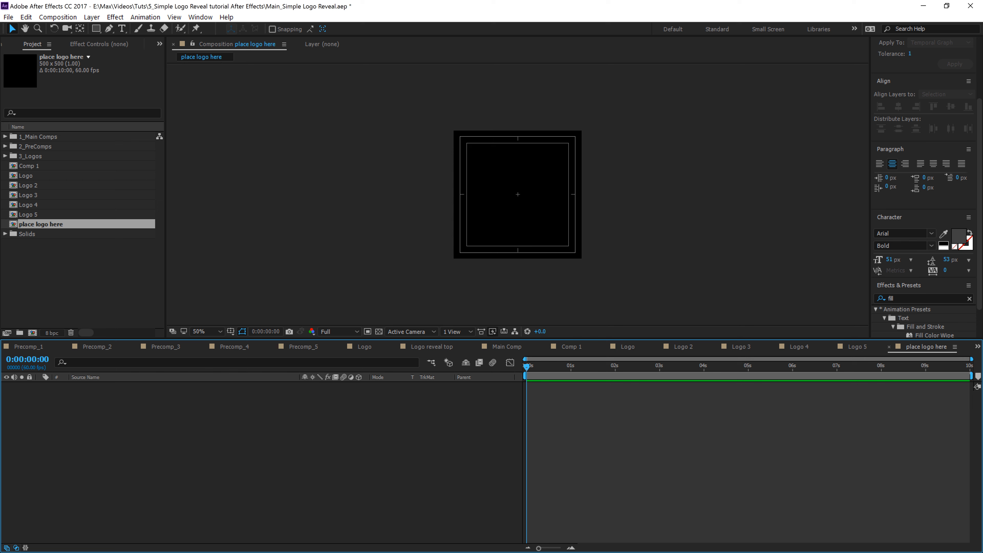
Step: Add the PlayStation_1_Logo.png footage from the 3_Logos folder into the place logo here composition
click(6, 156)
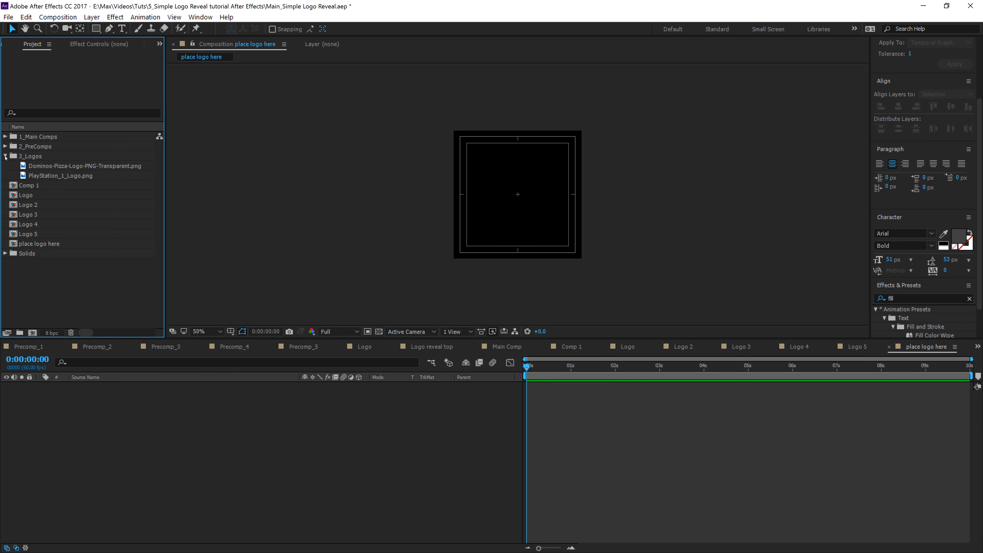
click(35, 168)
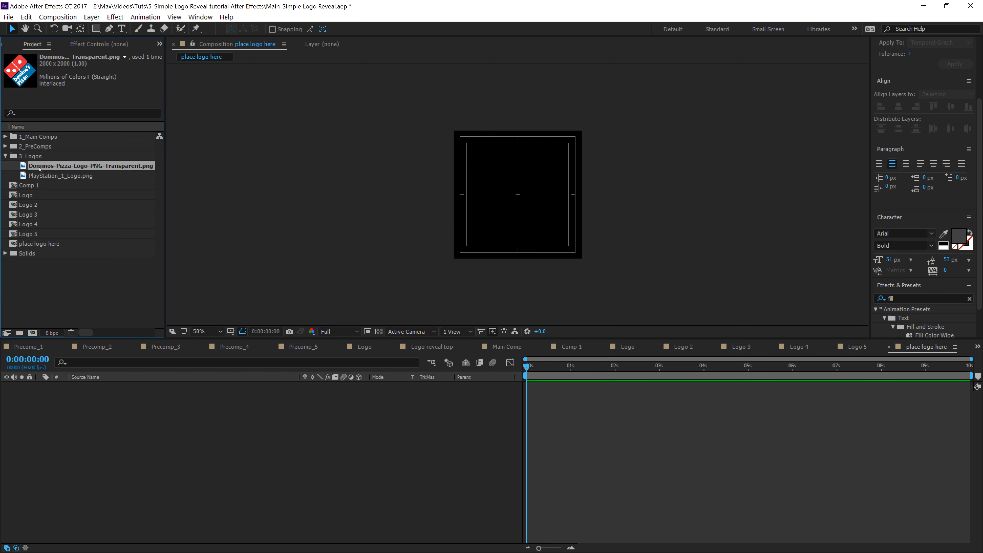
click(45, 176)
drag(55, 179, 190, 501)
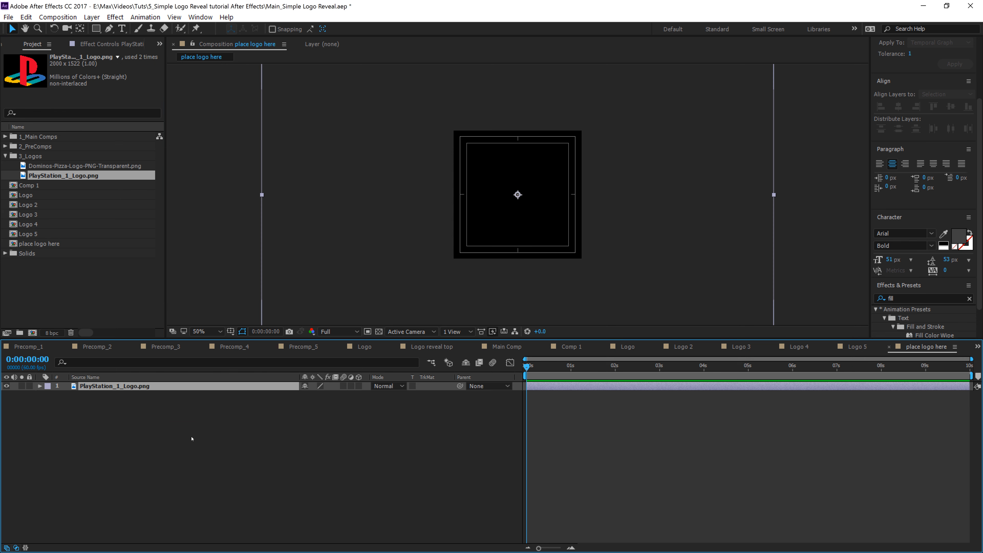
Step: Scale the PlayStation logo down to fit inside the composition frame
click(595, 245)
key(comma)
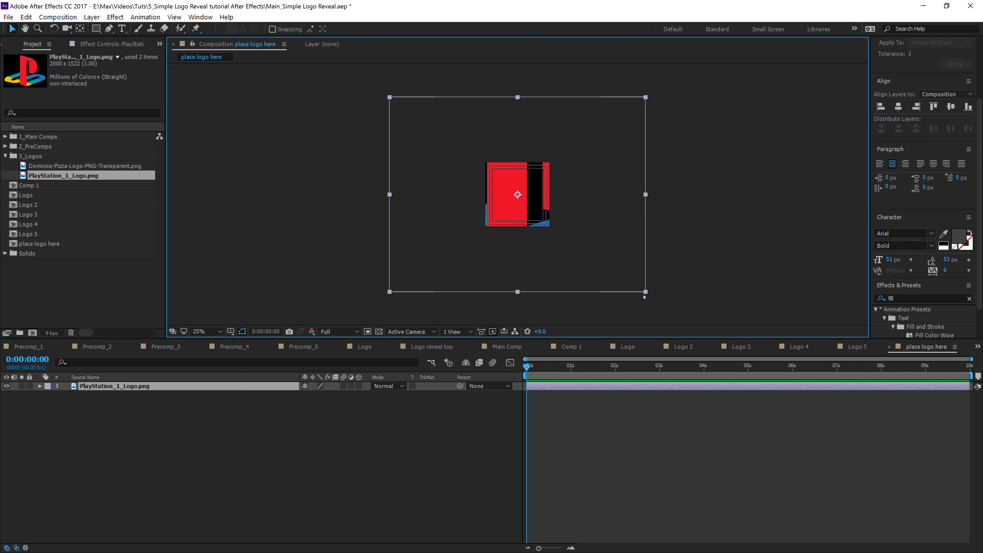
drag(646, 292, 533, 221)
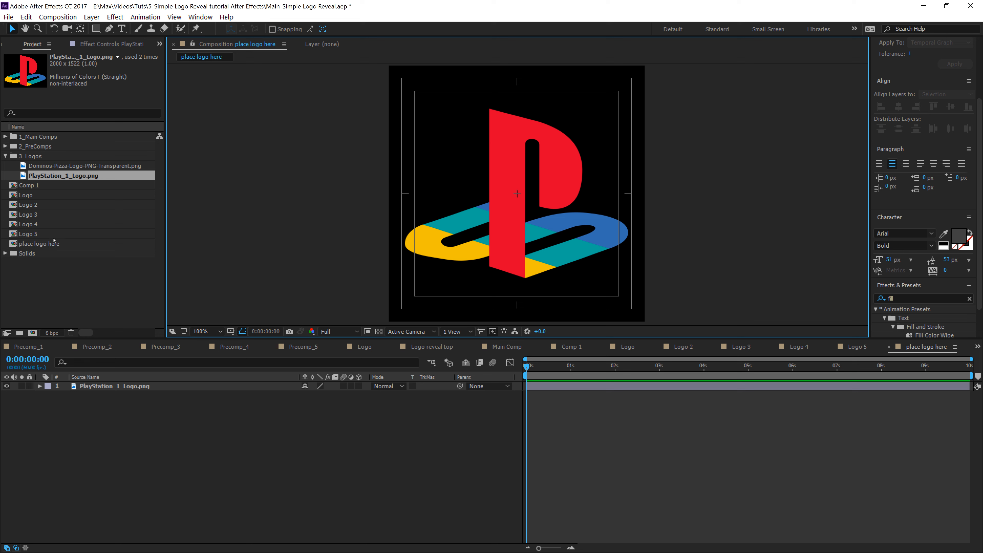
Step: Add the place logo here composition as a layer inside the Logo precomp
click(6, 156)
click(77, 281)
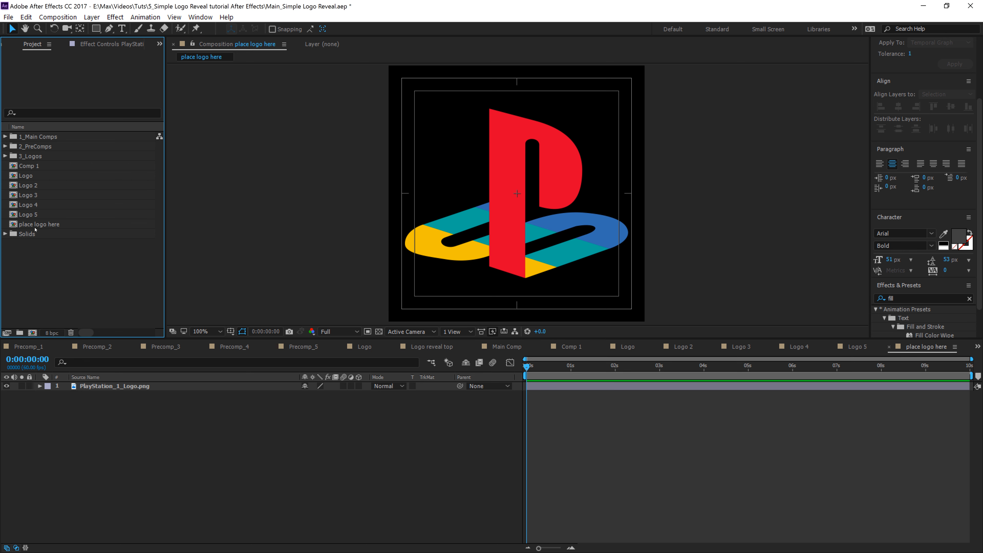
click(38, 225)
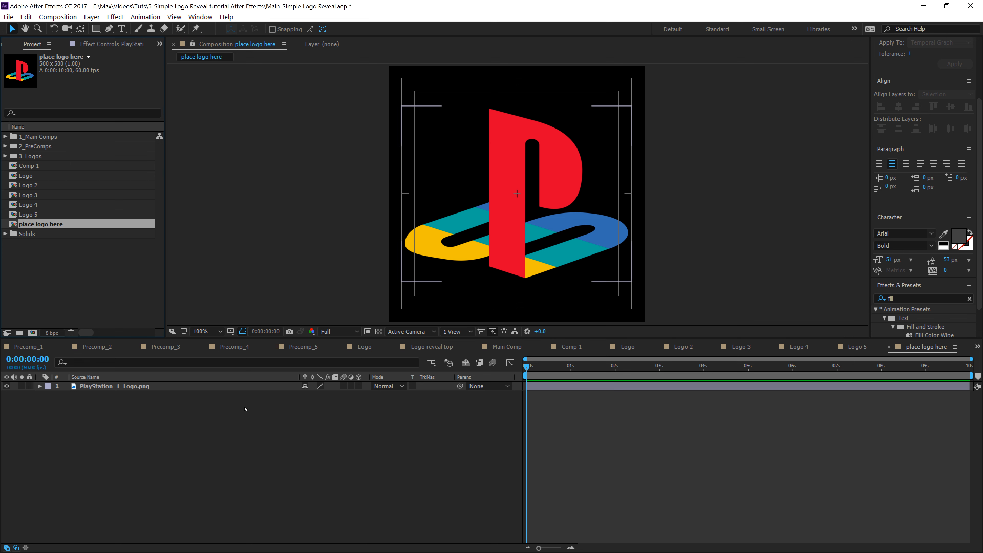
click(683, 347)
click(741, 347)
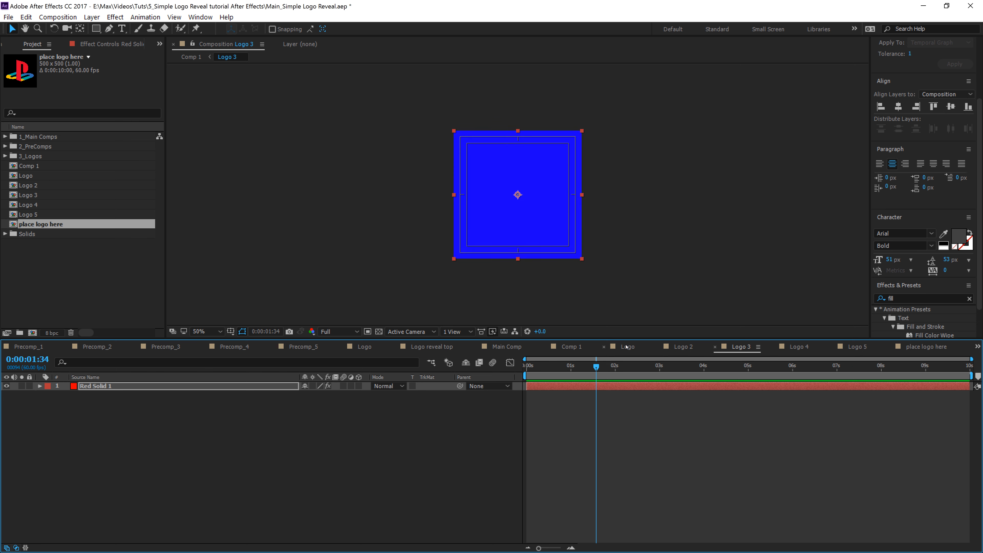
click(627, 347)
drag(42, 227, 166, 467)
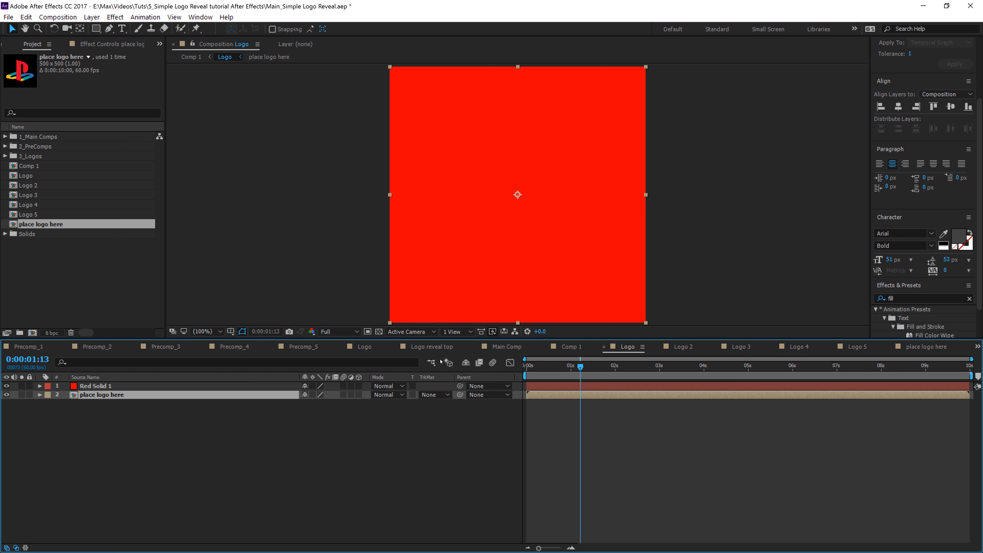
Step: Add the place logo here composition as a layer inside the Logo 2, Logo 3, Logo 4 and Logo 5 precomps
click(681, 347)
drag(39, 225, 143, 450)
click(741, 346)
drag(39, 224, 471, 407)
click(798, 347)
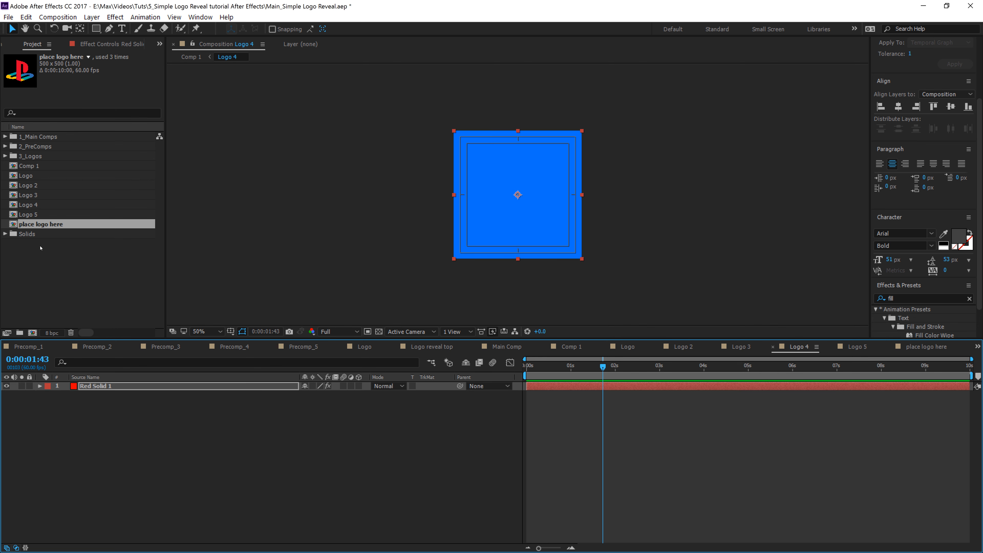
drag(54, 225, 495, 432)
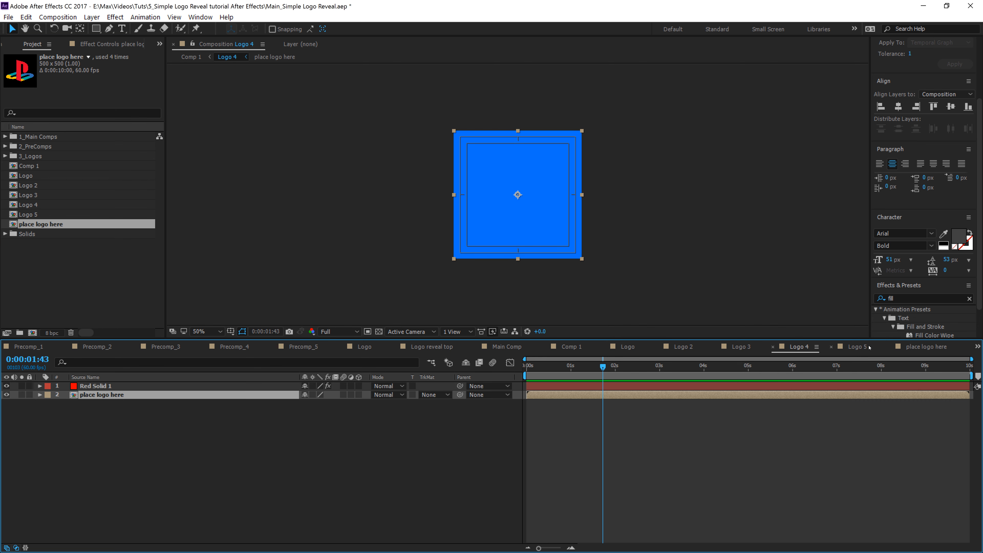
click(857, 347)
drag(39, 224, 341, 454)
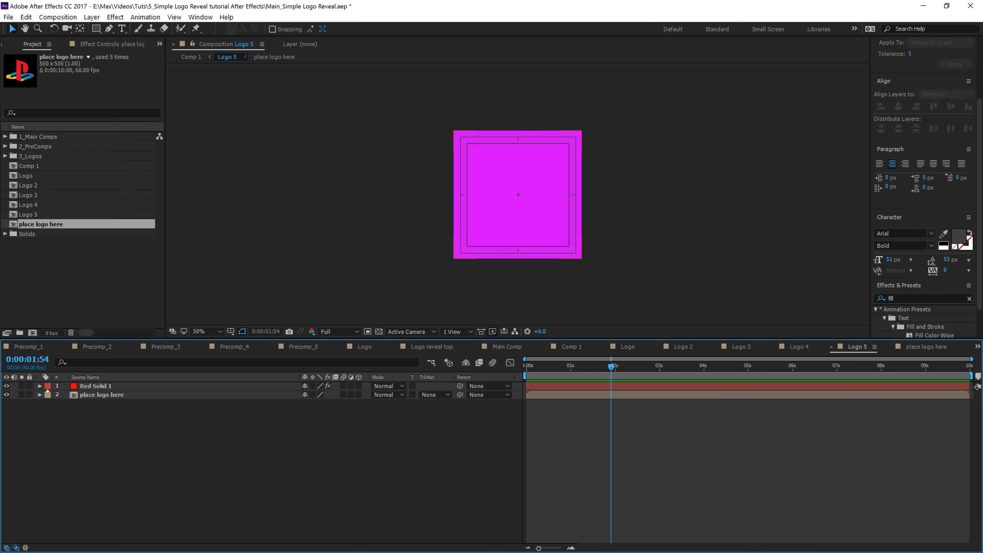
Step: Hide the Red Solid 1 layer in each of the Logo precomps so the placed logo shows
click(7, 386)
click(798, 346)
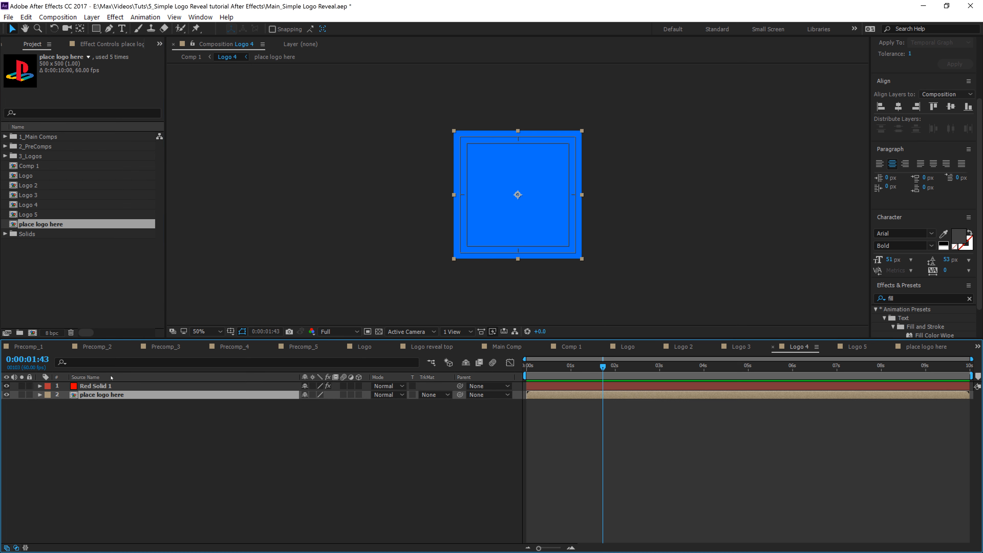
click(6, 386)
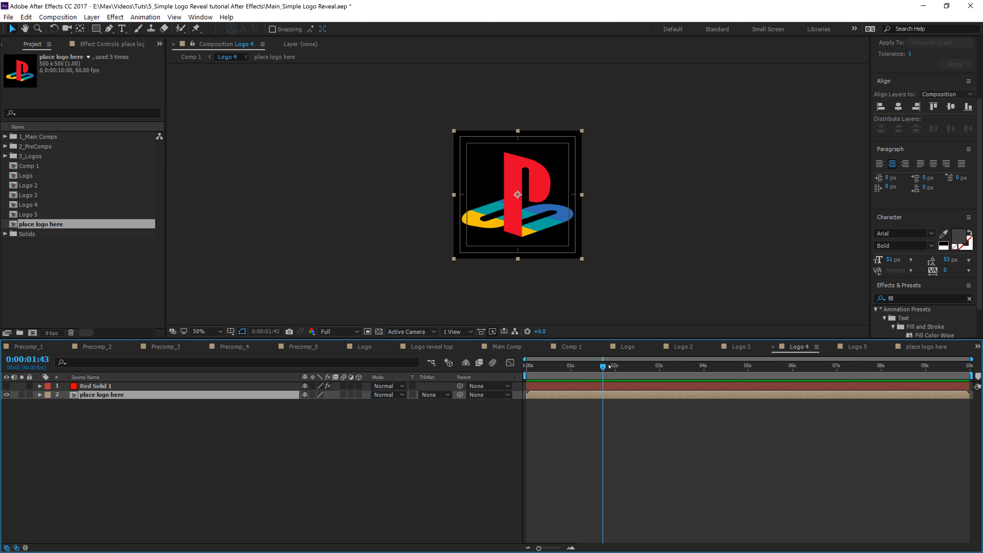
click(727, 346)
click(7, 386)
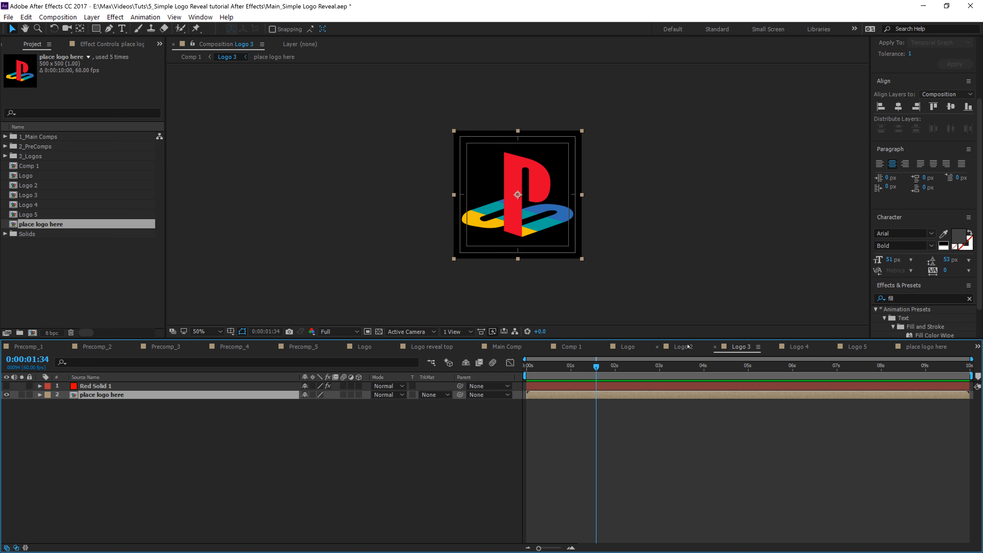
click(686, 346)
click(7, 386)
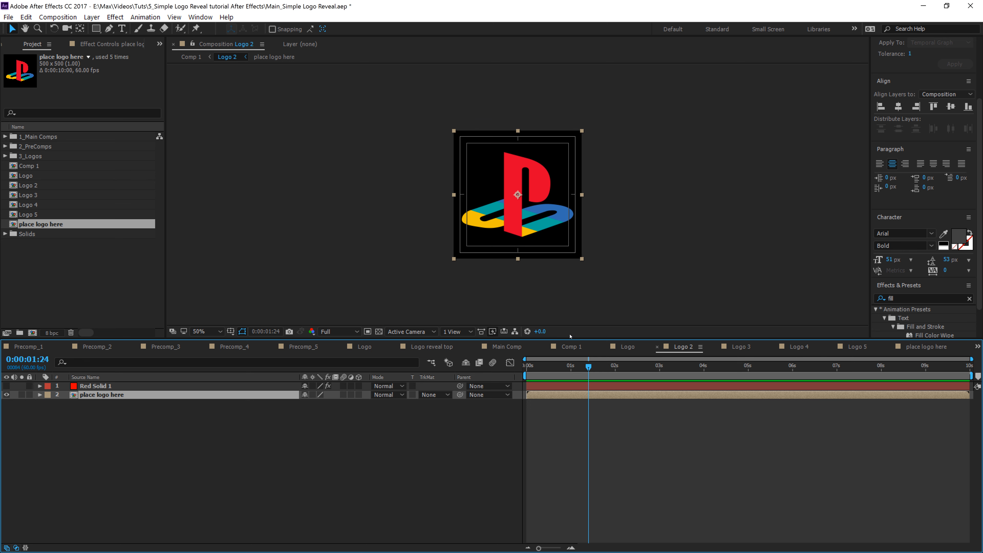
click(627, 347)
click(8, 386)
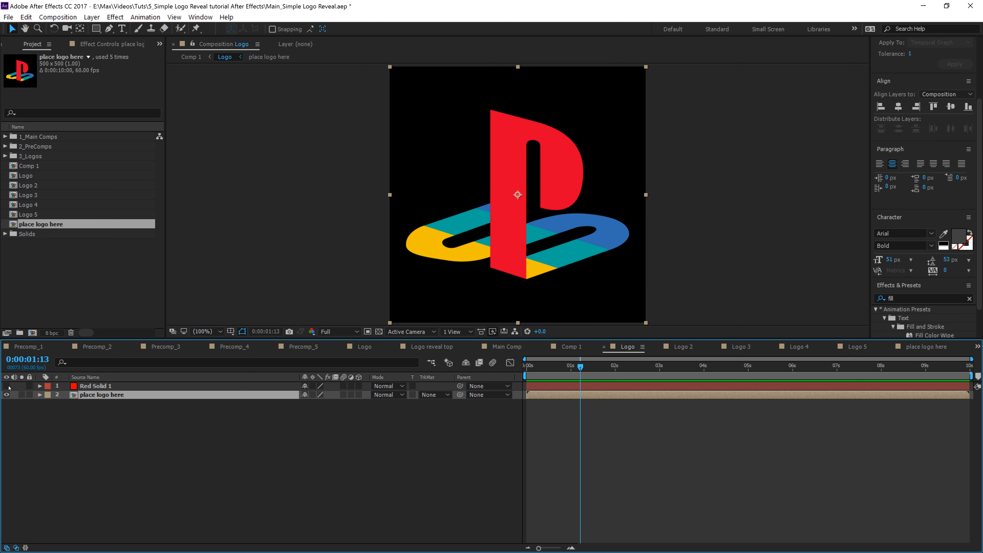
Step: Preview the logo animation in Comp 1 by scrubbing the timeline
click(190, 56)
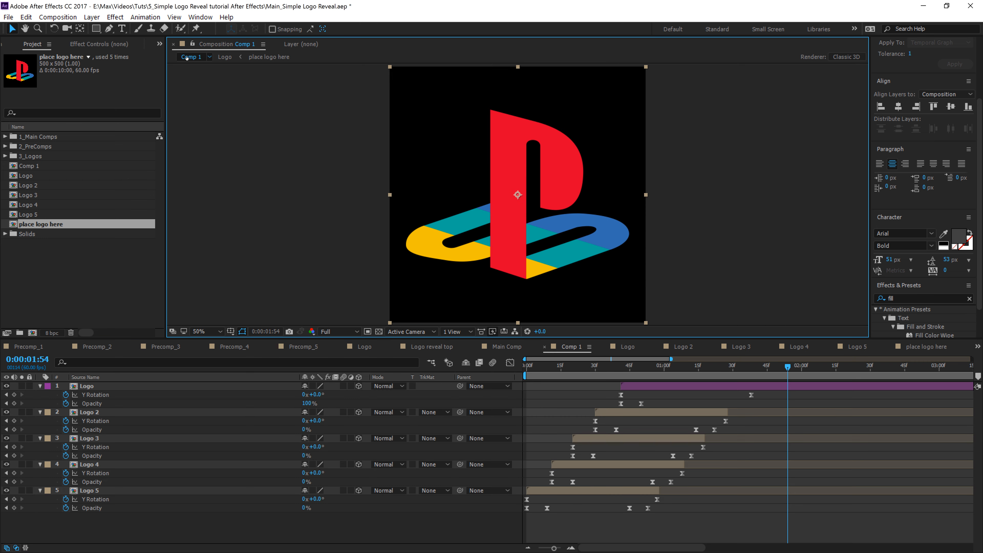
drag(744, 372, 733, 421)
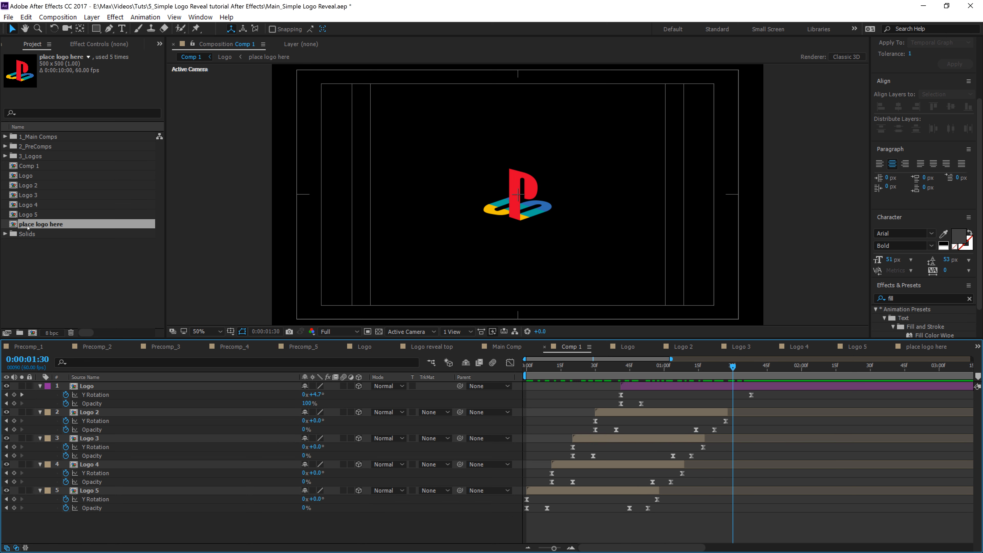
Step: Open the place logo here composition and add Dominos-Pizza-Logo-PNG-Transparent.png to it as a layer
double_click(24, 225)
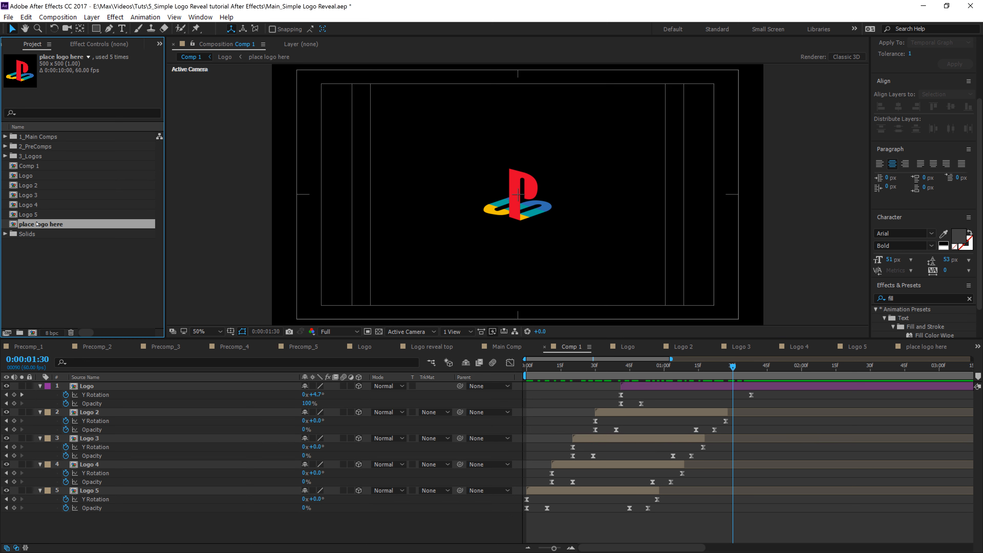
click(5, 155)
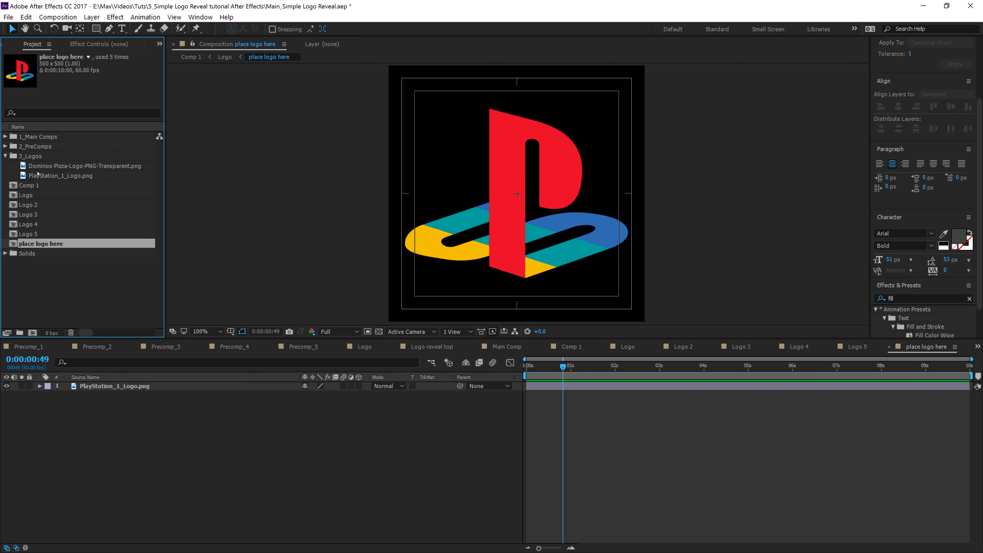
drag(60, 167, 136, 436)
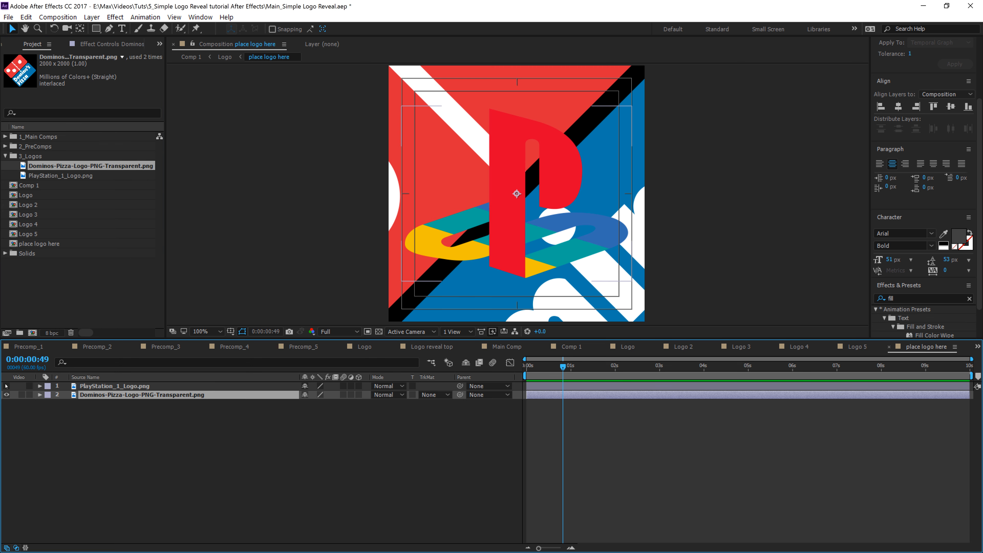
Step: Hide the PlayStation logo layer and scale the Domino's logo down to fit inside the frame
click(7, 387)
scroll(650, 244, down, 4)
drag(582, 259, 531, 208)
scroll(559, 225, up, 1)
scroll(483, 199, up, 4)
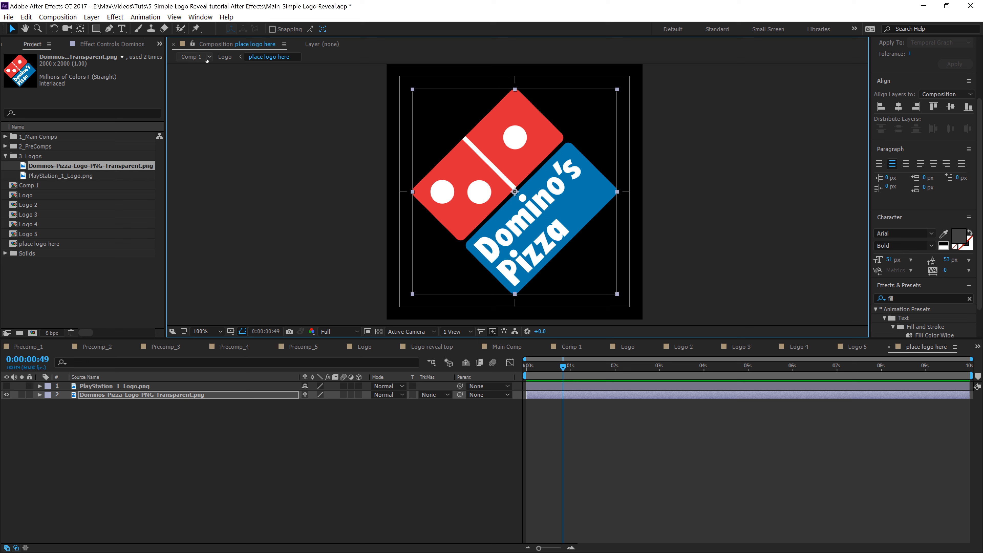
Step: Check the Domino's logo in the Logo, Logo 2, Logo 3, Logo 4 and Logo 5 precomps
click(226, 58)
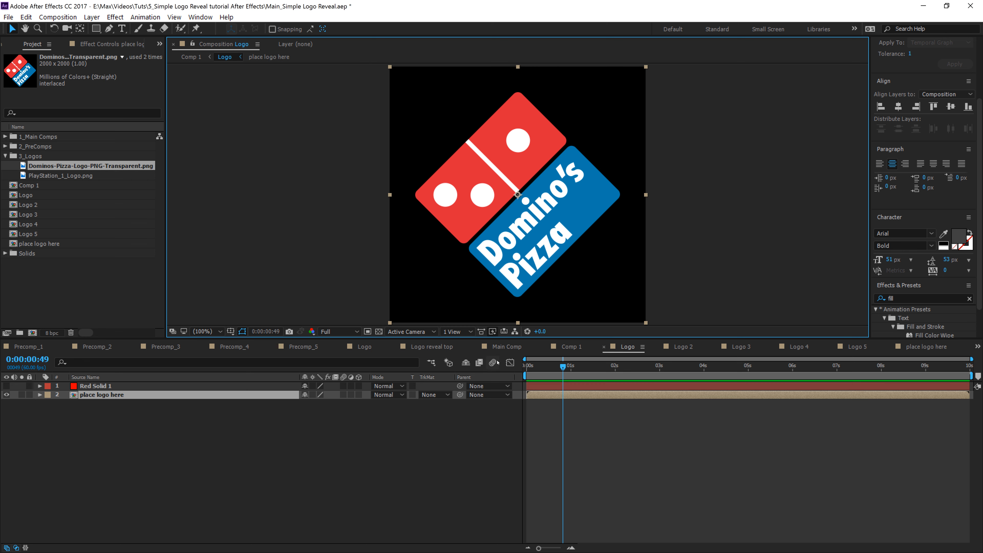
click(682, 347)
click(740, 347)
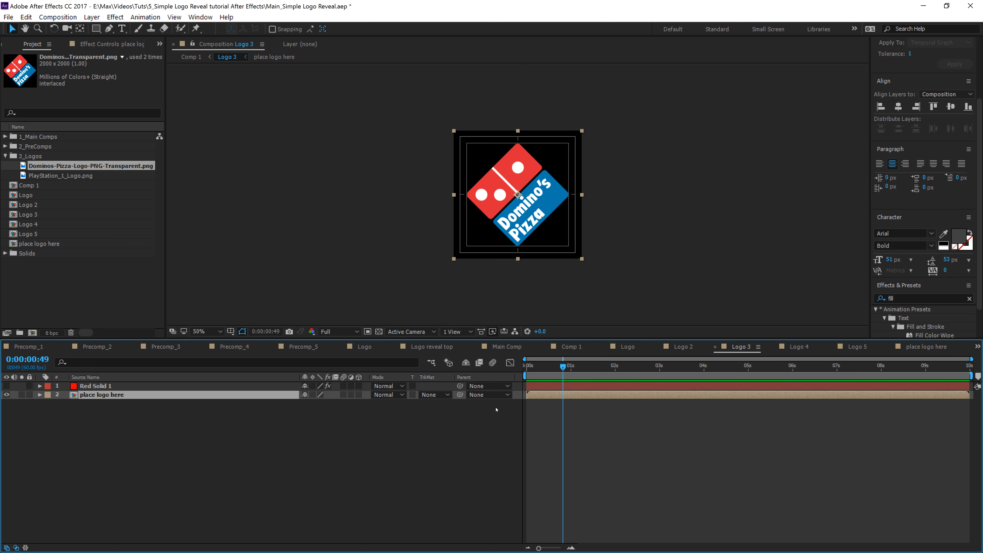
click(798, 347)
click(120, 469)
click(100, 395)
click(628, 348)
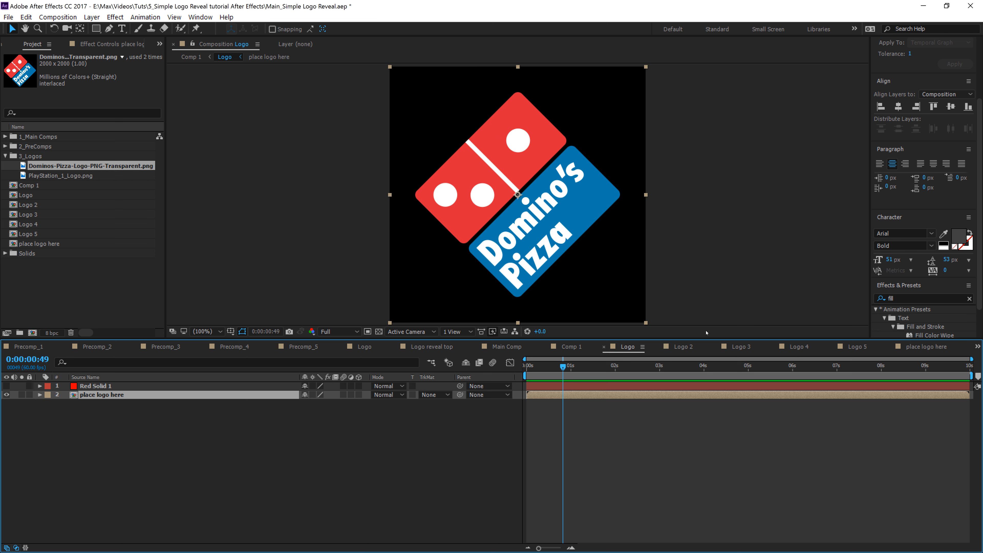
click(683, 347)
click(741, 347)
click(799, 347)
click(857, 346)
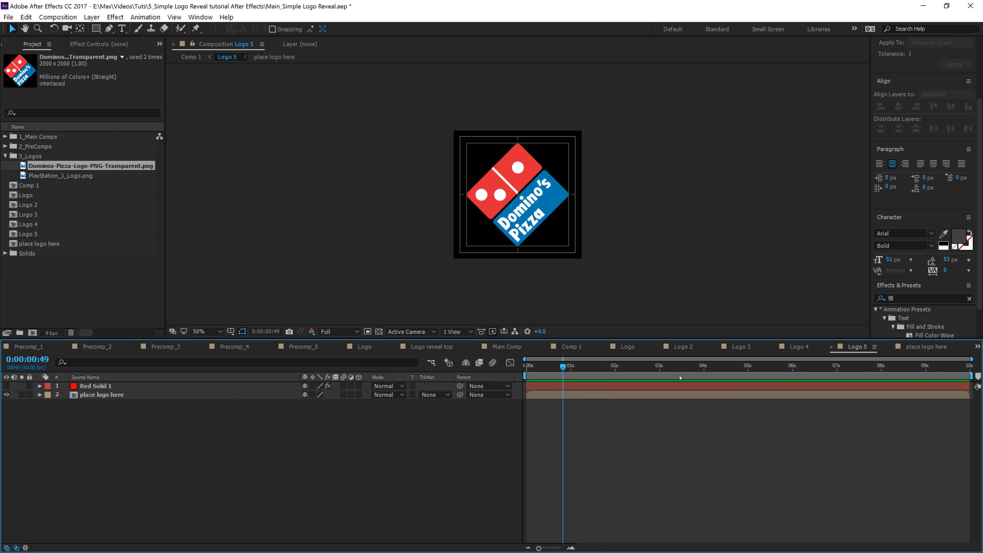
Step: Duplicate the place logo here layer in the Logo 5, Logo 4, Logo 3 and Logo 2 precomps
click(121, 395)
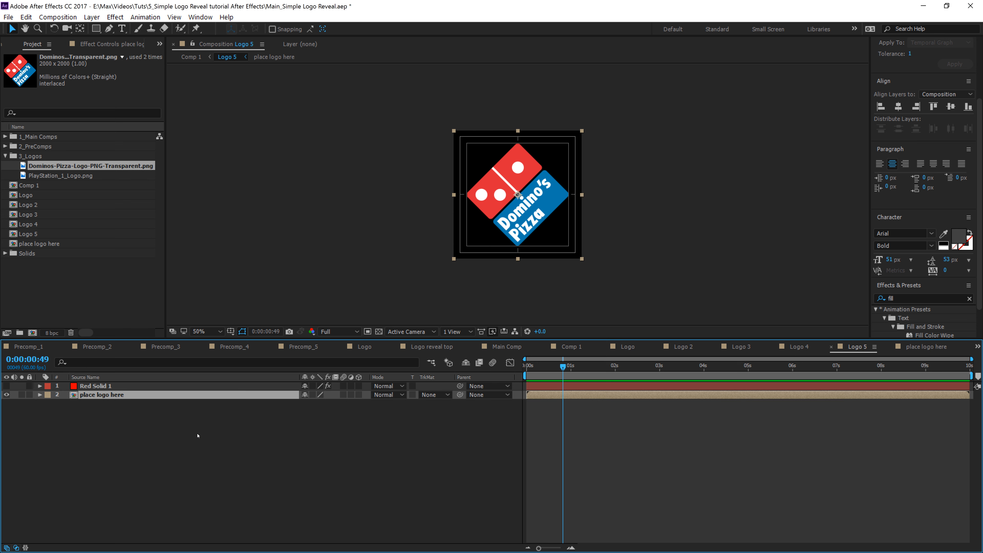
key(ctrl+d)
click(799, 347)
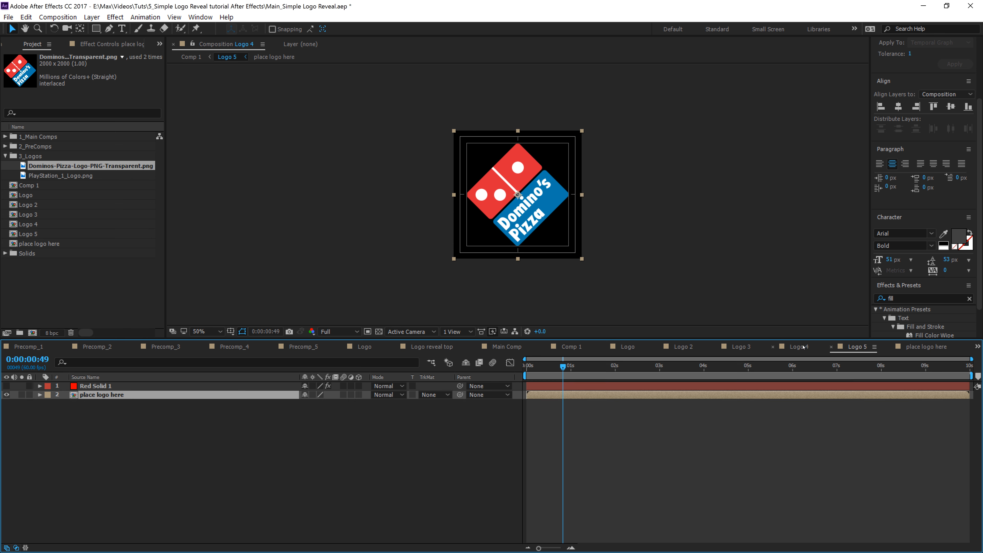
key(ctrl+d)
click(740, 346)
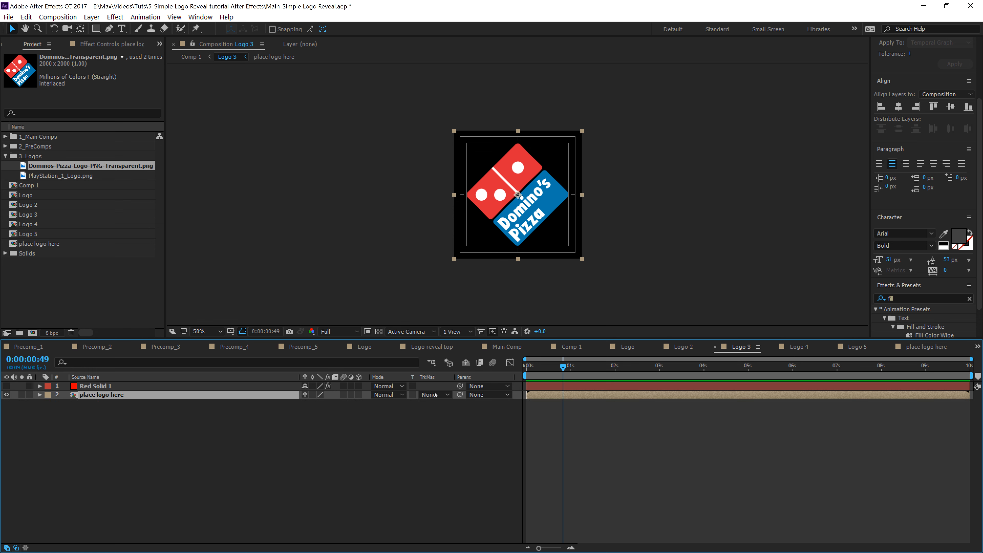
key(ctrl+d)
click(683, 346)
key(ctrl+d)
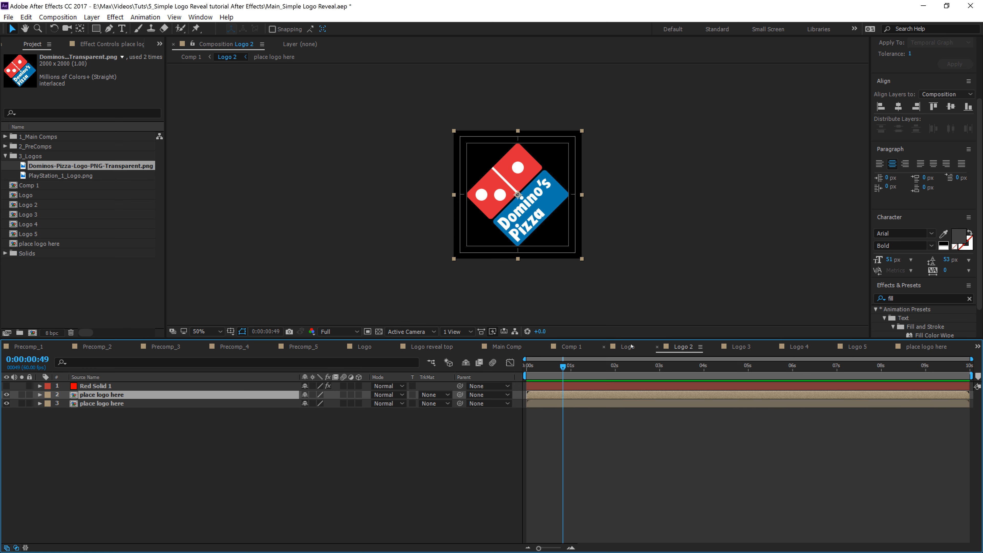
Step: Copy the Fill effect from Red Solid 1 onto the upper place logo here layer in Logo 2
click(100, 387)
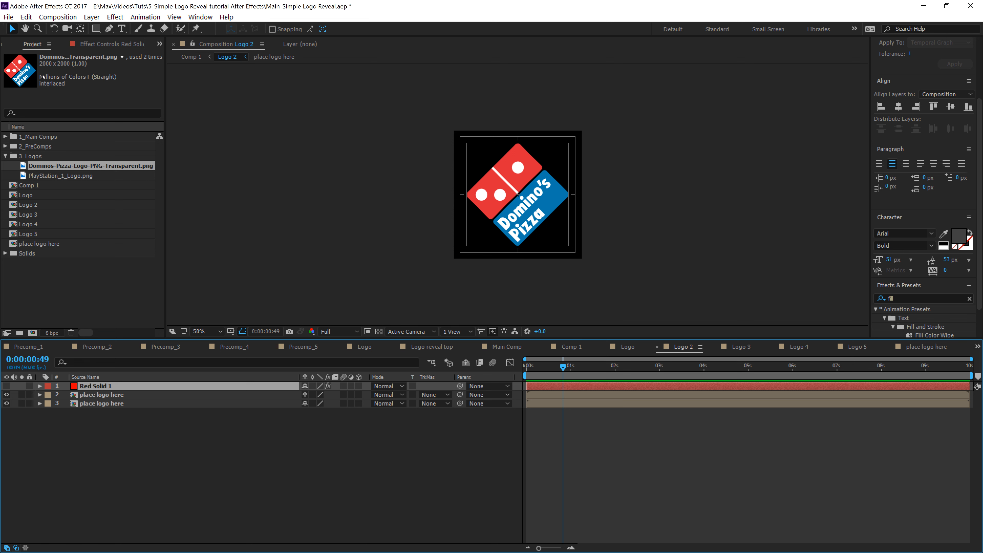
click(93, 45)
click(23, 66)
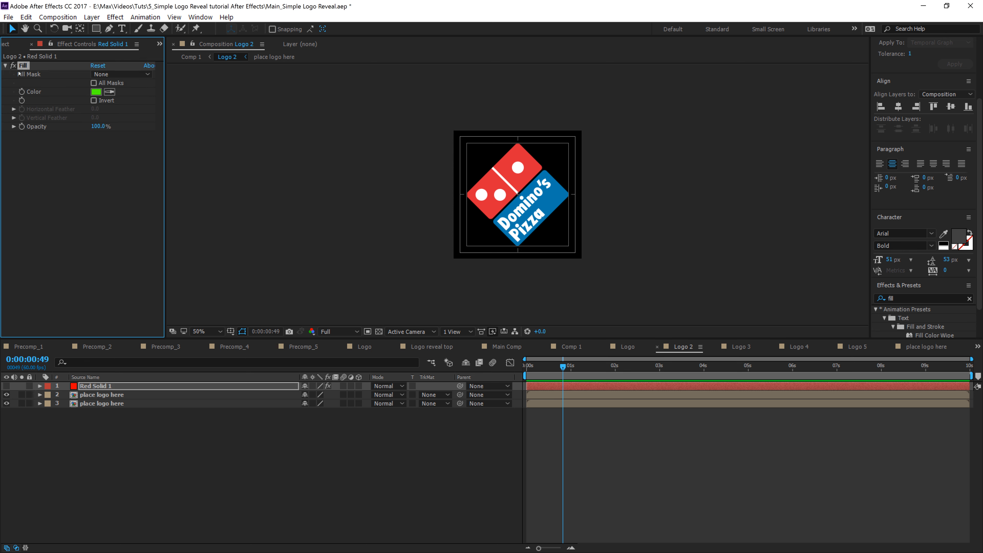
click(124, 395)
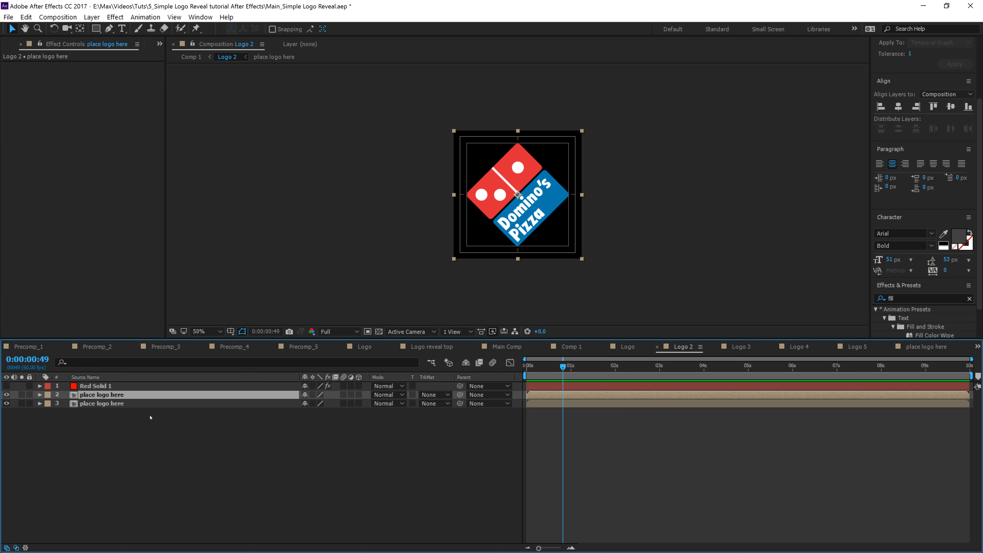
key(ctrl+v)
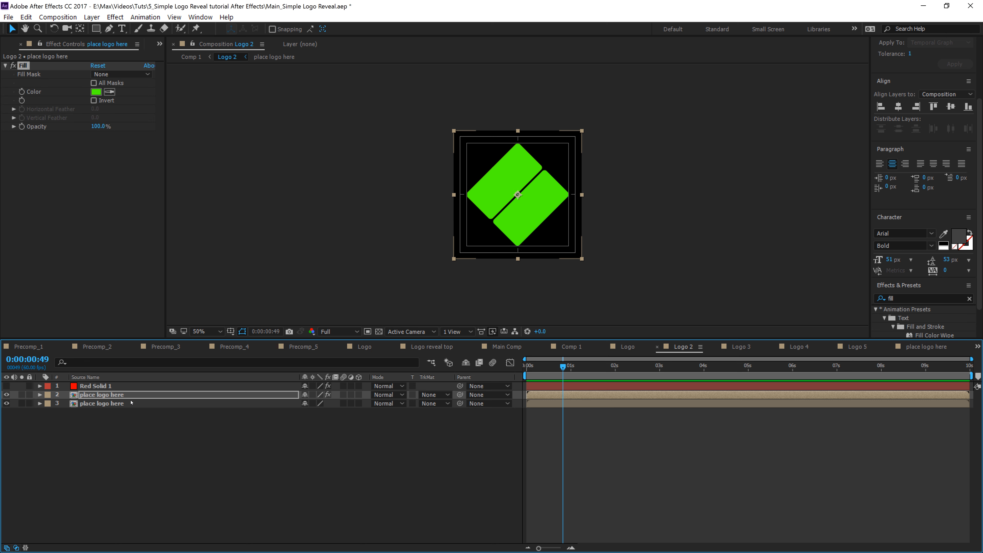
click(735, 351)
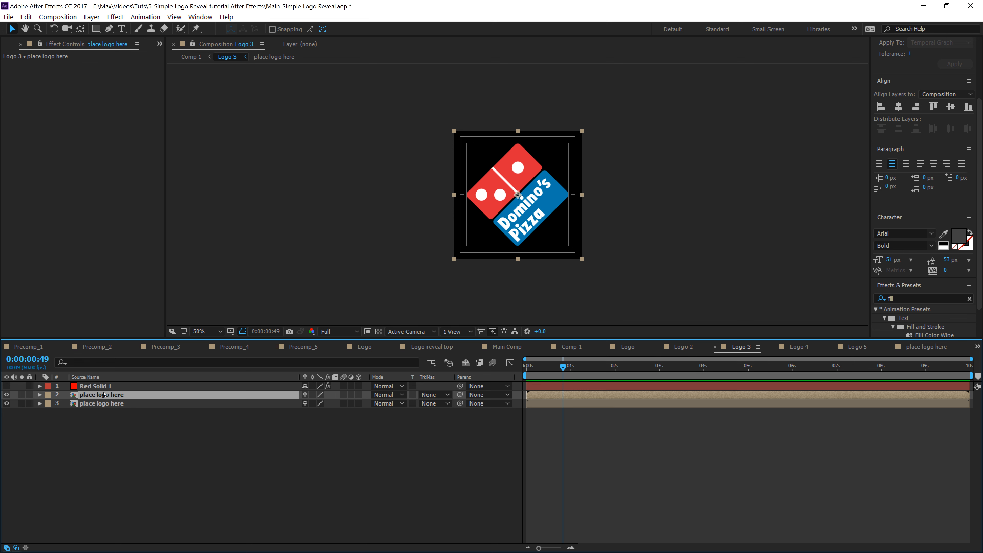
key(ctrl+v)
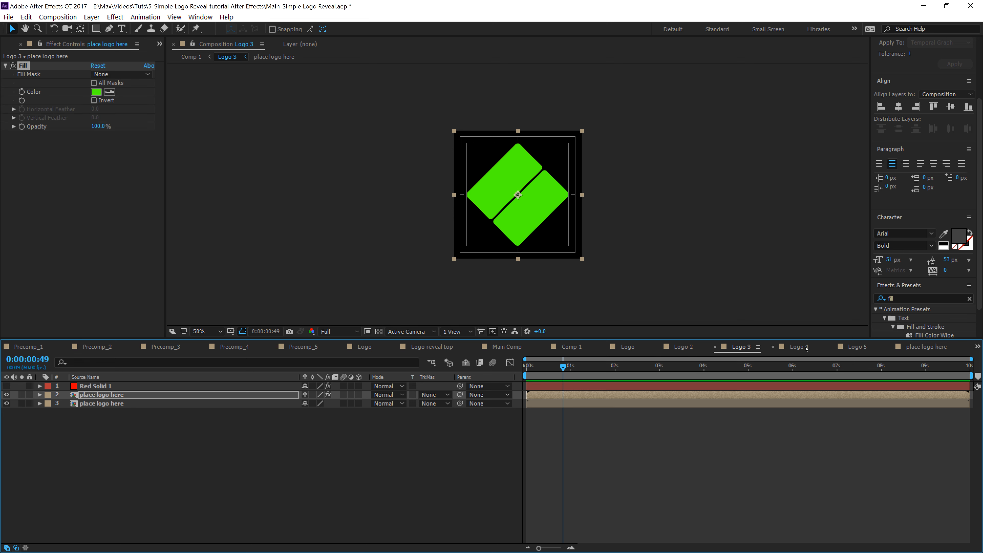
key(ctrl+z)
Step: Copy Logo 3's Red Solid 1 Fill effect onto its upper place logo here layer
click(63, 386)
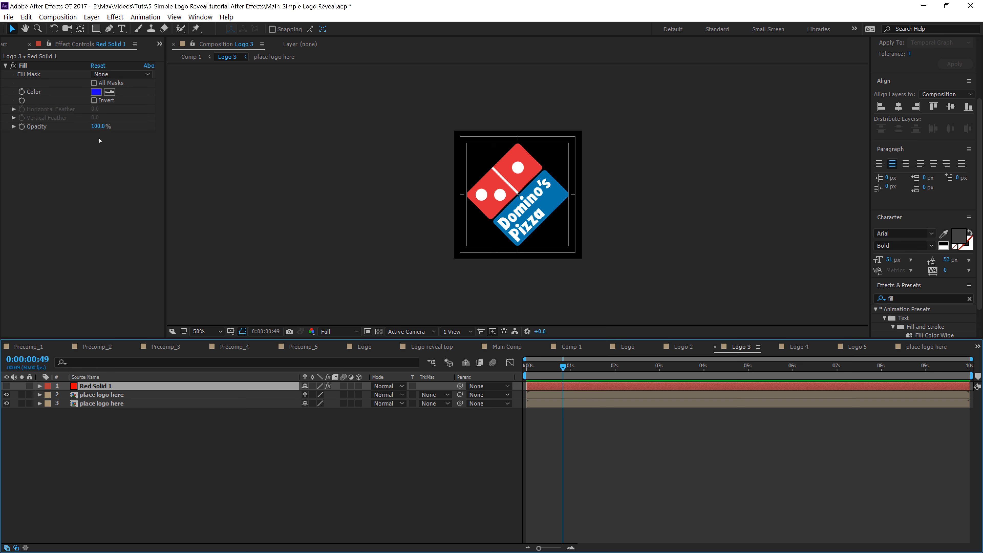
click(26, 66)
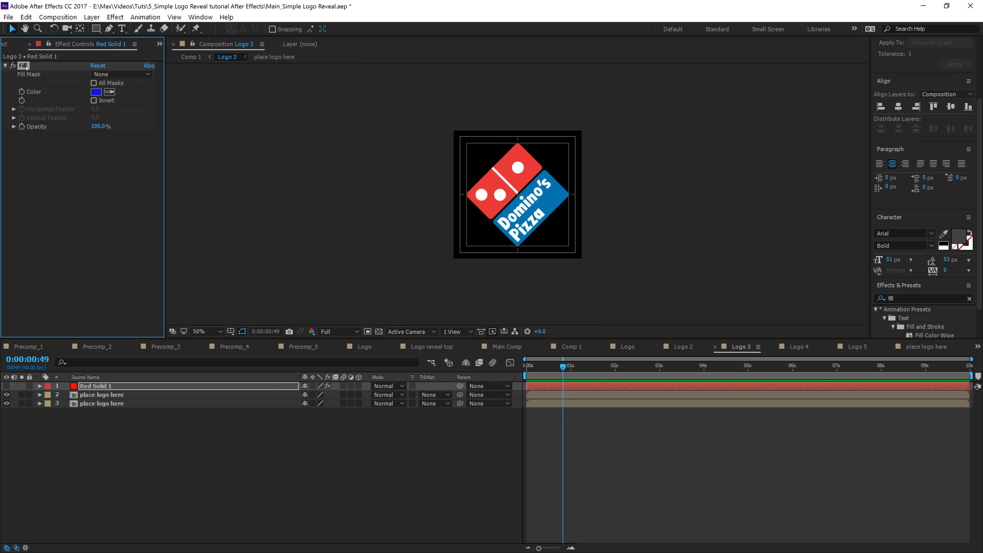
click(89, 393)
key(ctrl+v)
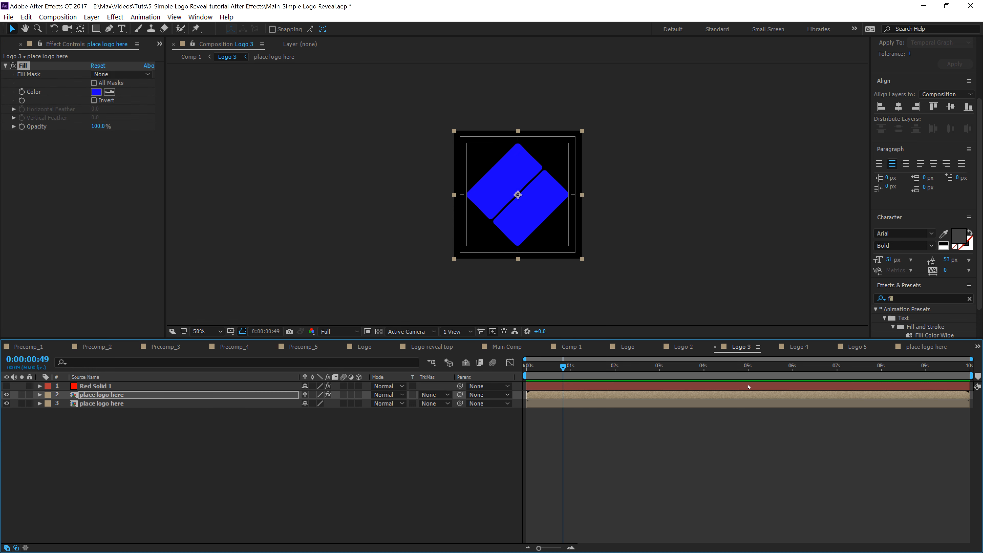
Step: Copy Logo 4's Red Solid 1 Fill effect onto its upper place logo here layer
click(799, 347)
click(97, 385)
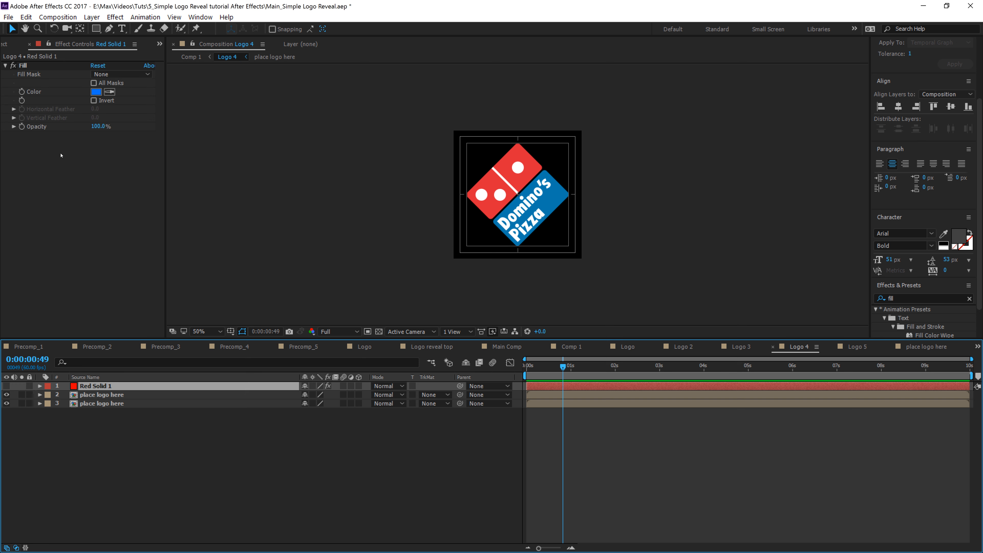
click(23, 68)
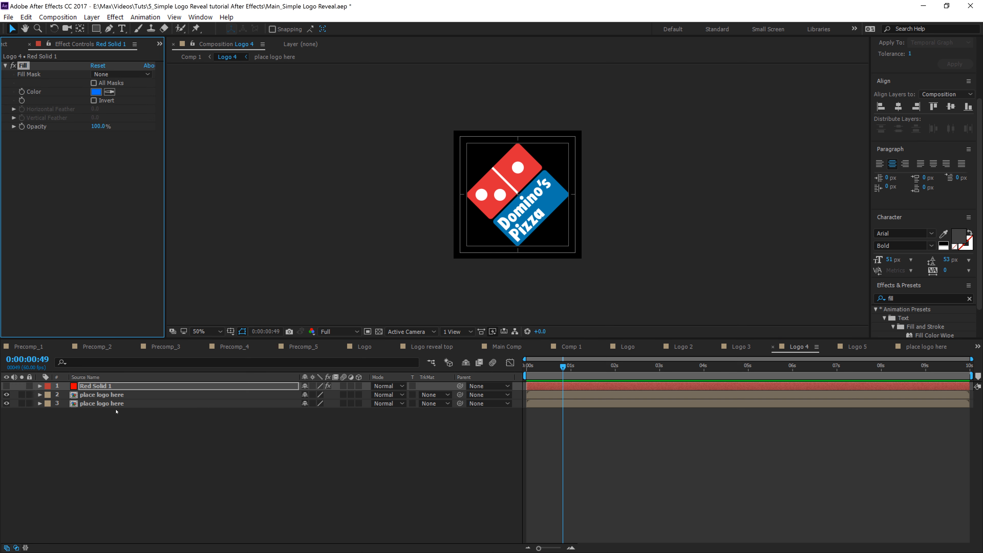
click(112, 395)
key(ctrl+v)
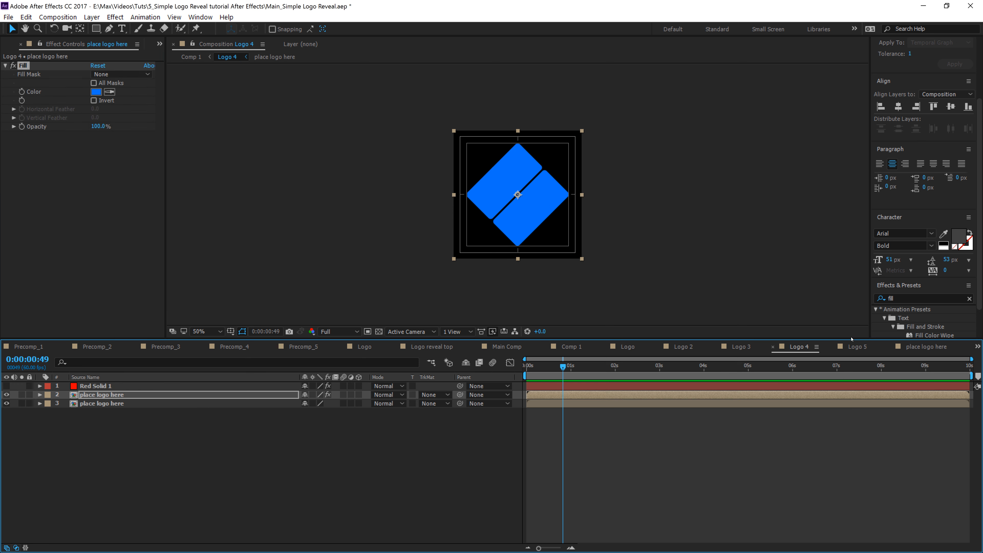
Step: Copy Logo 5's Red Solid 1 Fill effect onto its upper place logo here layer
click(856, 346)
click(103, 386)
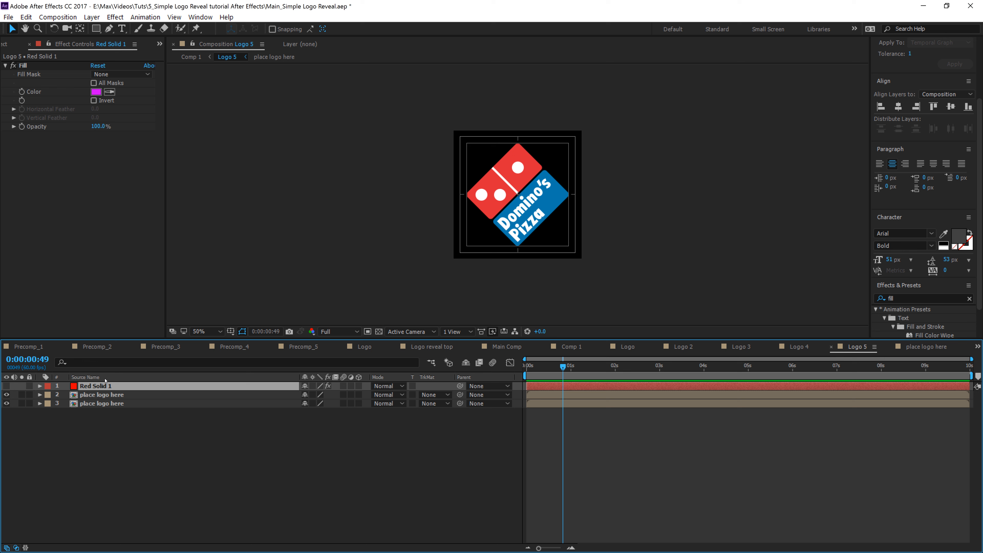
click(23, 65)
click(110, 395)
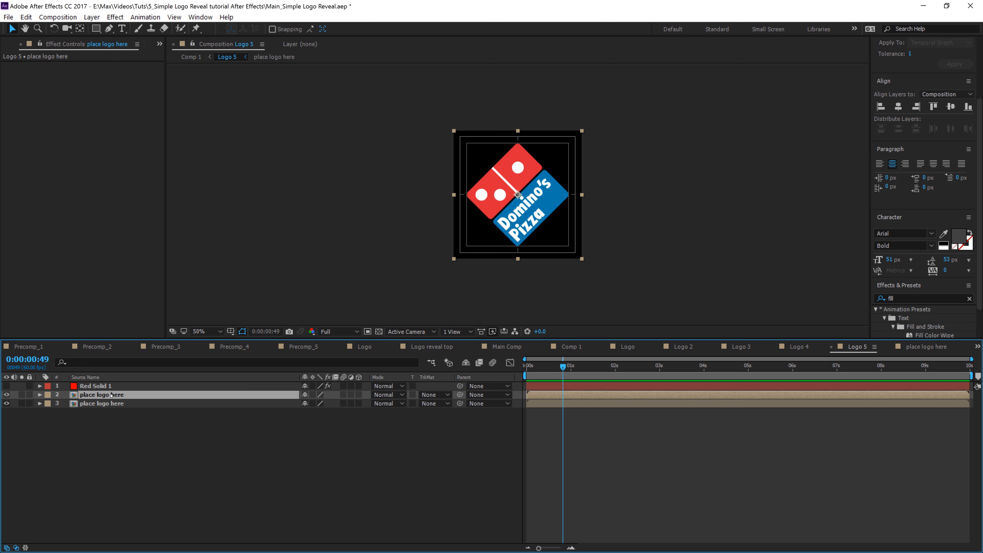
key(ctrl+v)
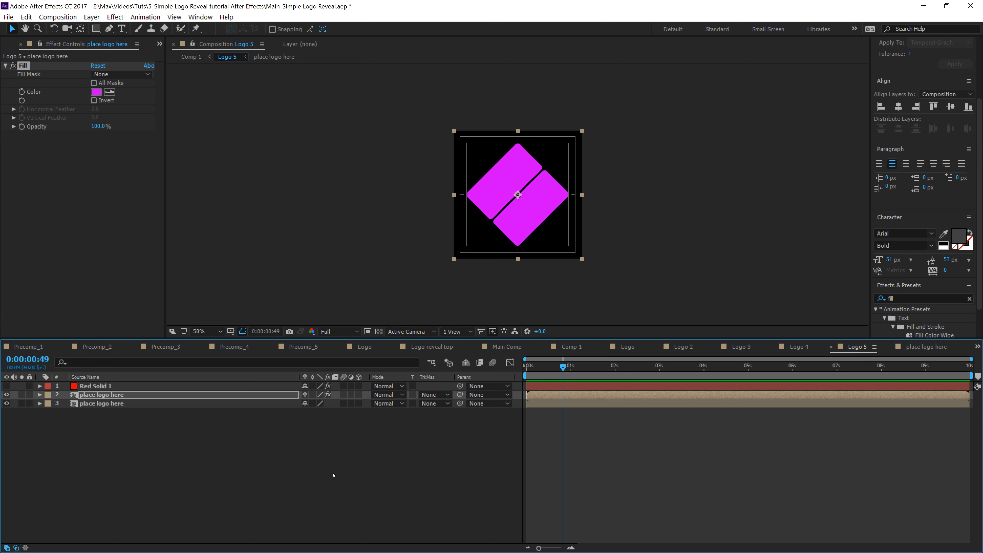
Step: Set the blend mode of the filled place logo here layer in Logo 5 to Classic Difference
click(120, 468)
click(110, 395)
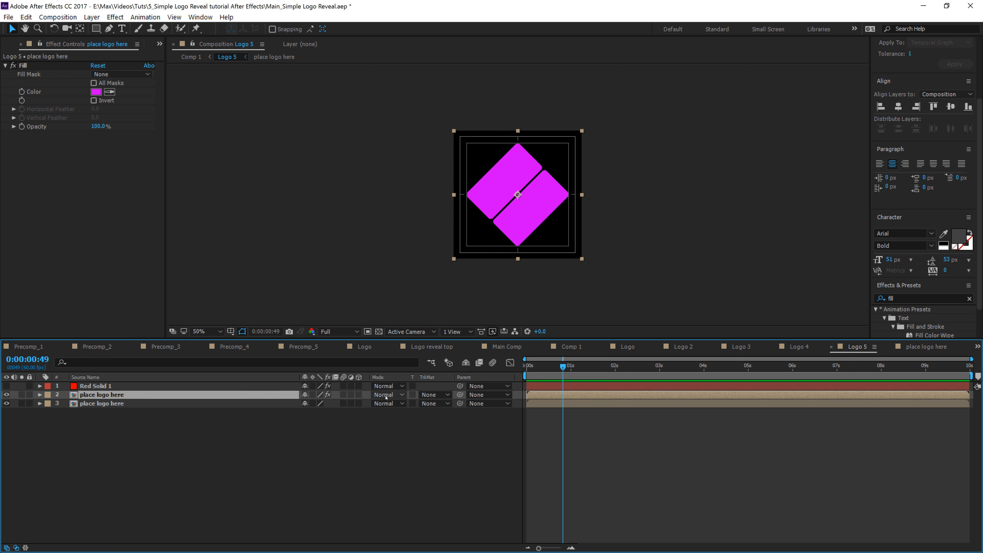
right_click(258, 376)
mouse_move(306, 409)
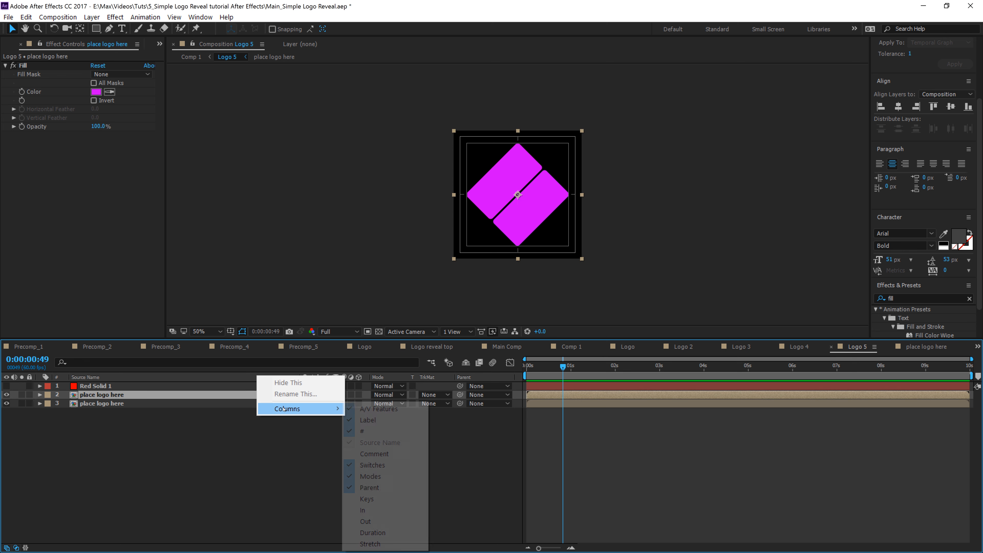
key(Escape)
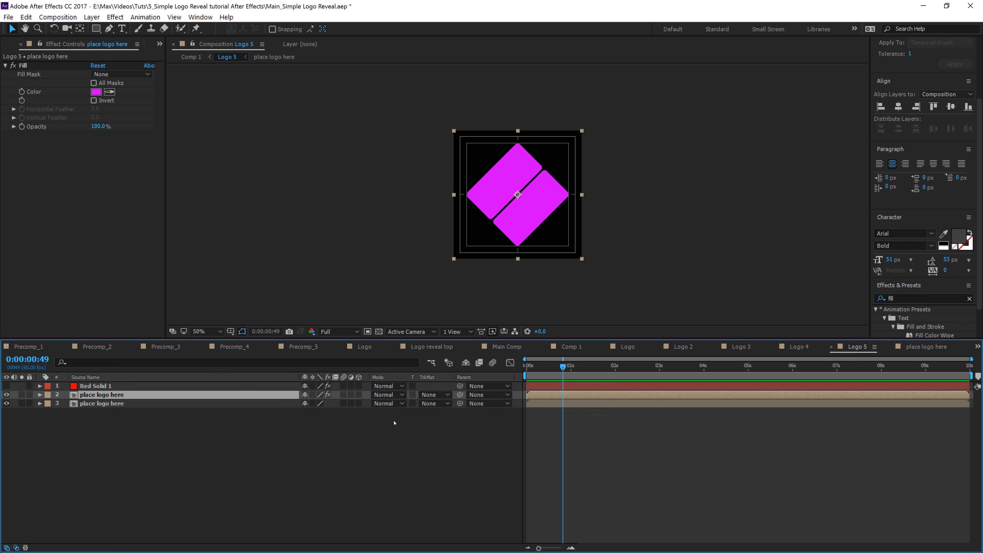
click(387, 395)
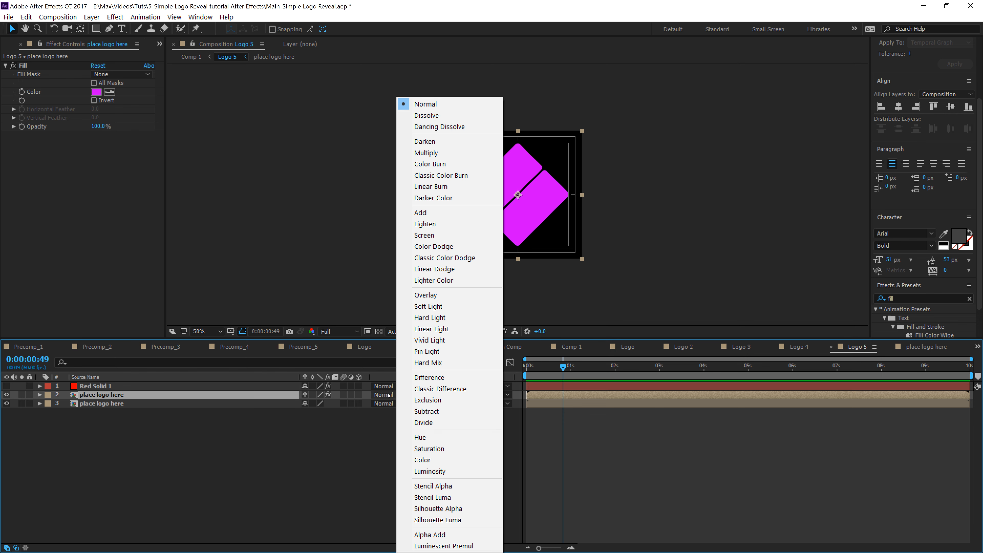
click(434, 389)
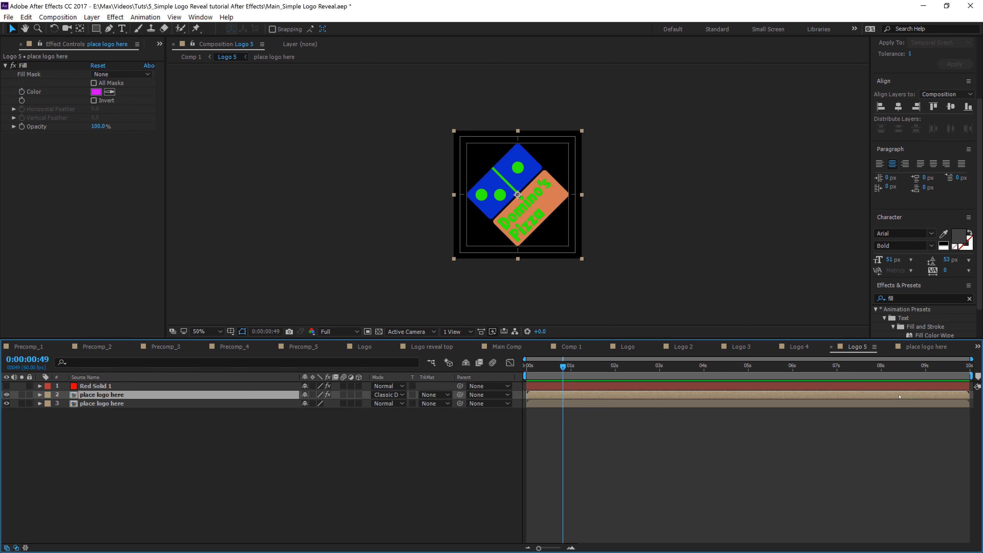
Step: Play back the Comp 1 animation to review the Domino's logo reveal
click(791, 347)
click(572, 346)
key(space)
key(space)
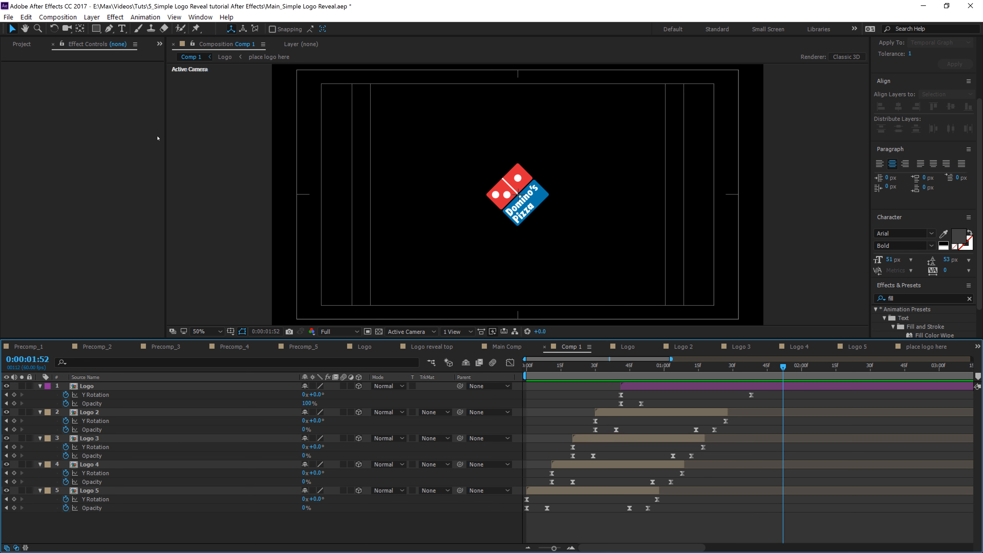
Step: Open the Final composition from the 1_Main Comps folder in the project
click(15, 47)
click(6, 136)
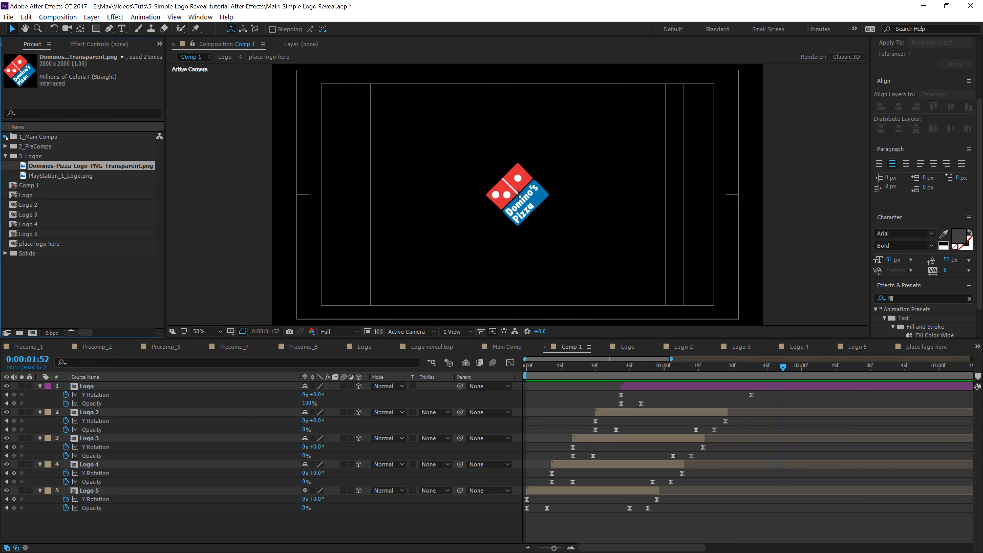
double_click(35, 146)
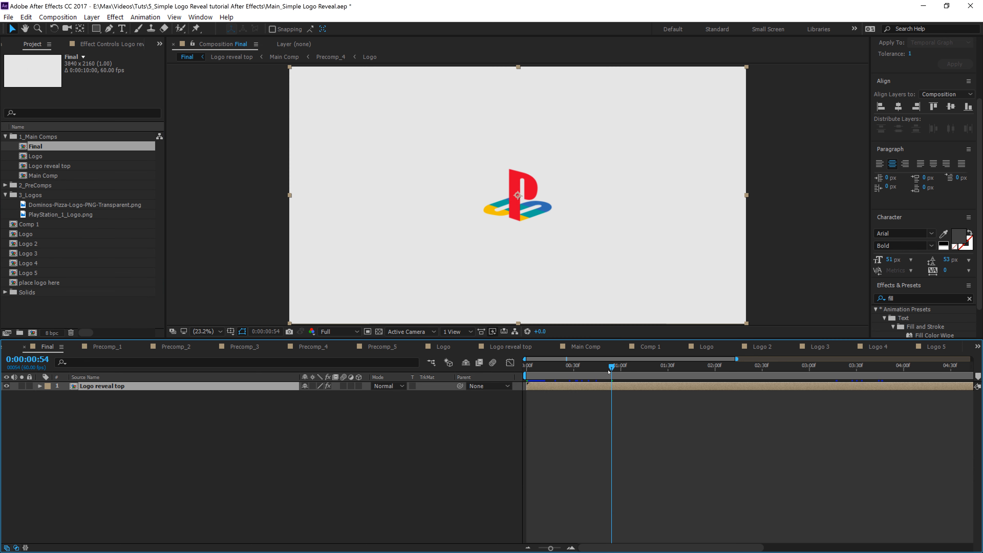
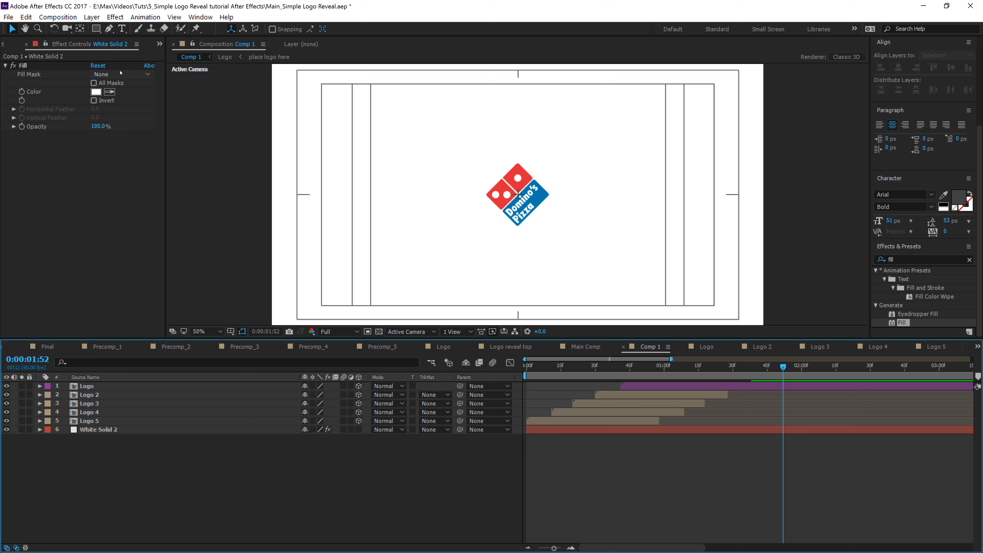
Step: Open the place logo here composition and switch it back to the PlayStation logo by showing its layer and hiding the Domino's layer
click(56, 47)
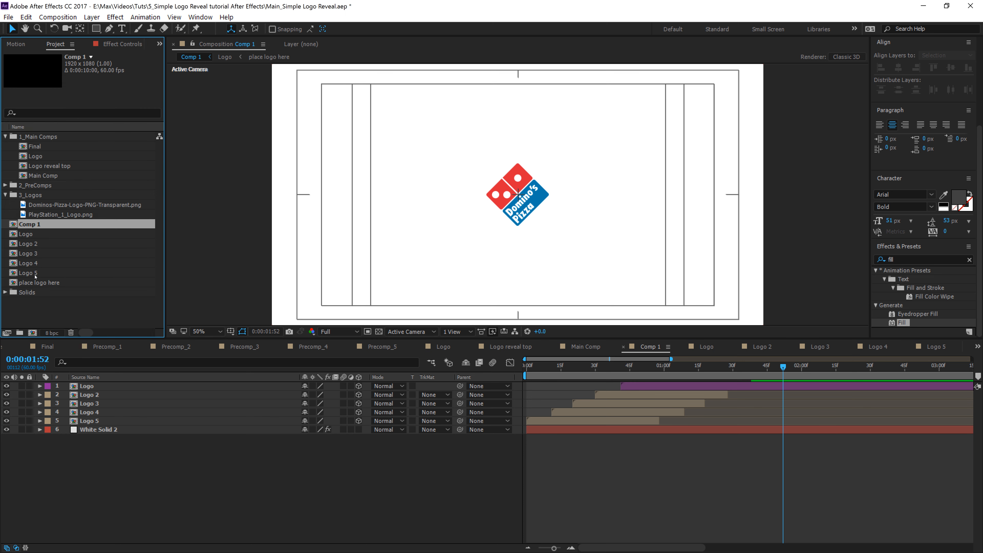
double_click(39, 282)
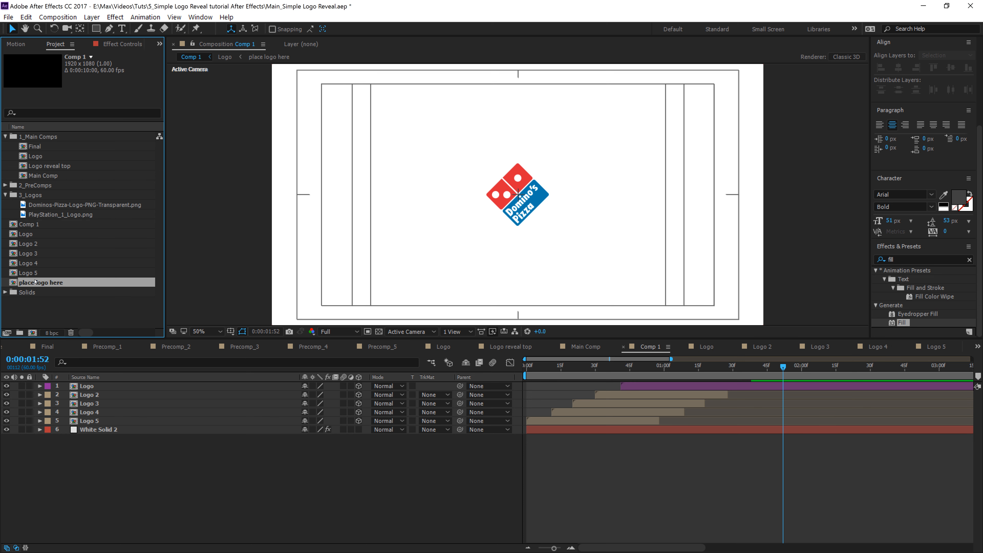
click(6, 386)
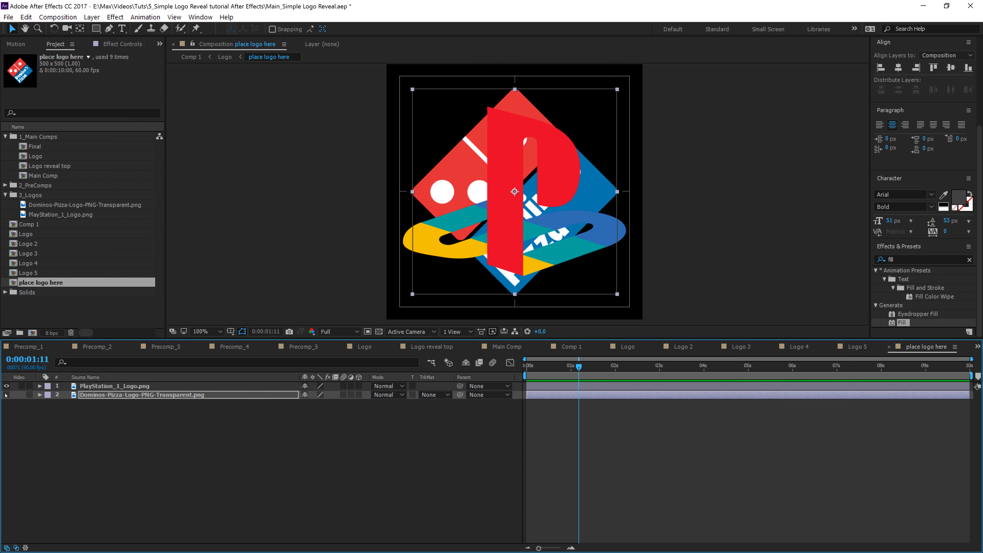
click(6, 394)
Step: Return to Comp 1 and add a Position keyframe to the Logo layer, moving the keyframe to about 0:01:36
click(225, 57)
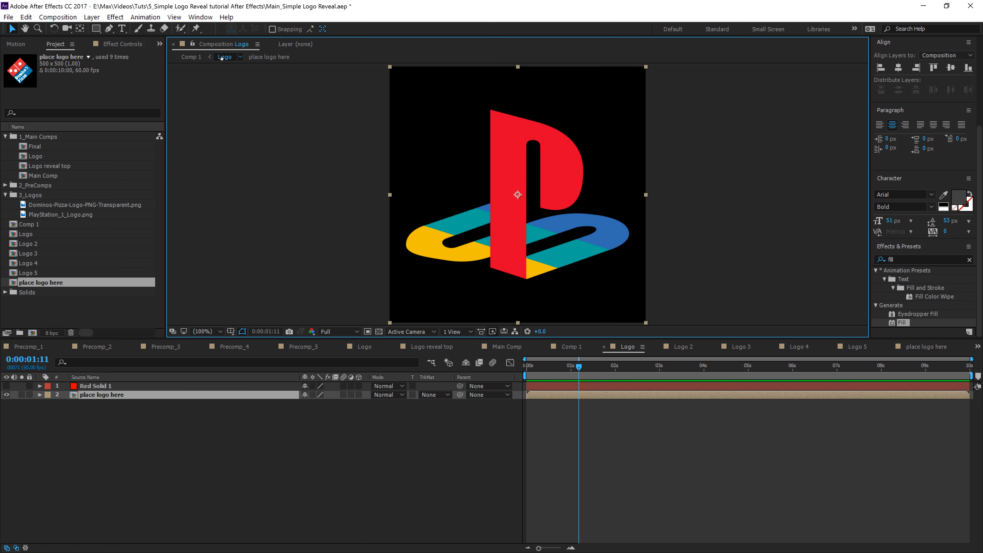
click(191, 57)
click(754, 385)
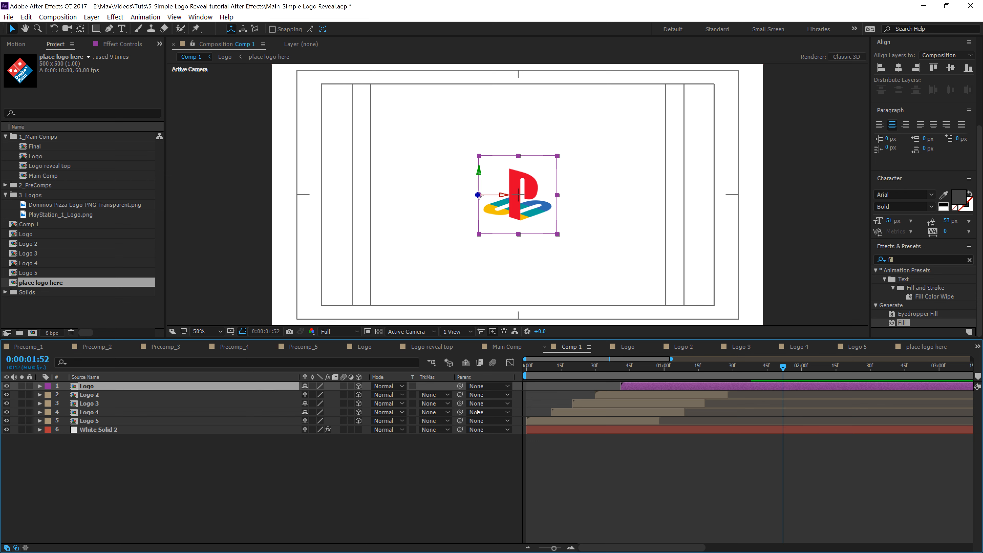
key(p)
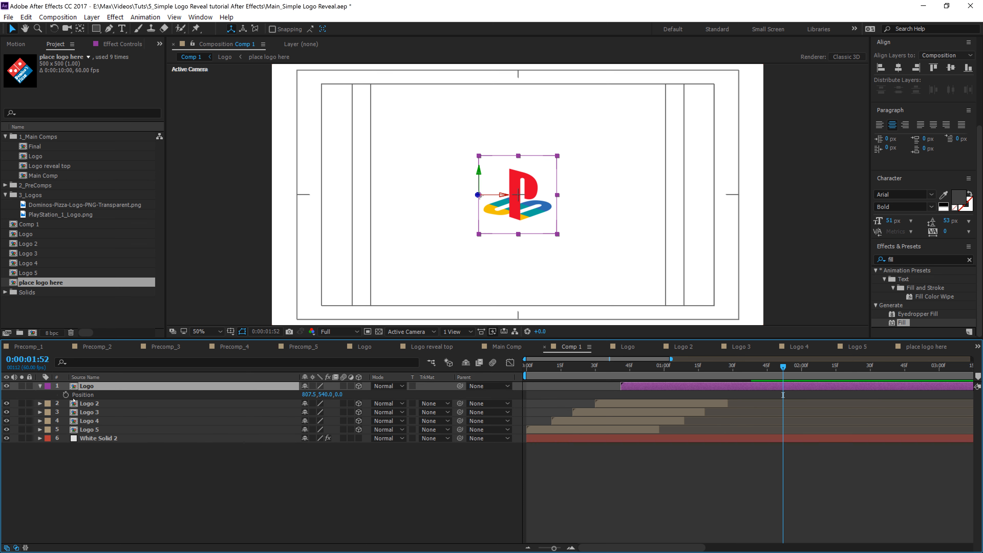
click(65, 395)
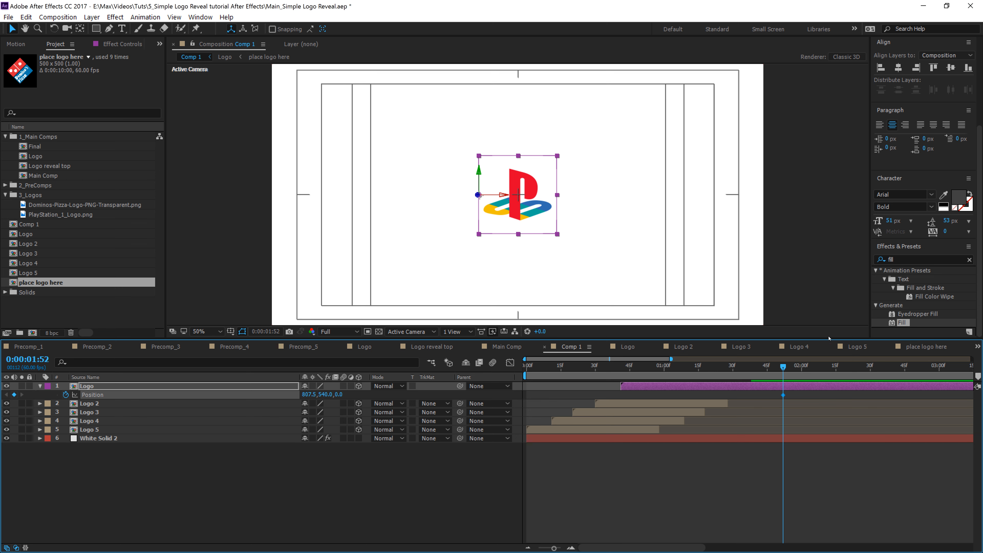
drag(783, 395, 747, 400)
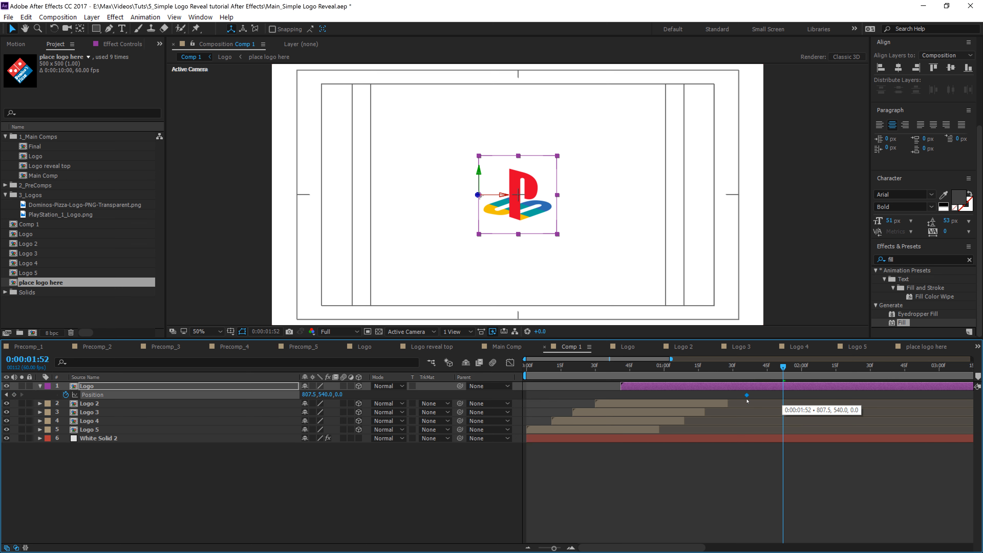
Step: At about 0:02:03, move the logo slightly upward to add a second Position keyframe
key(space)
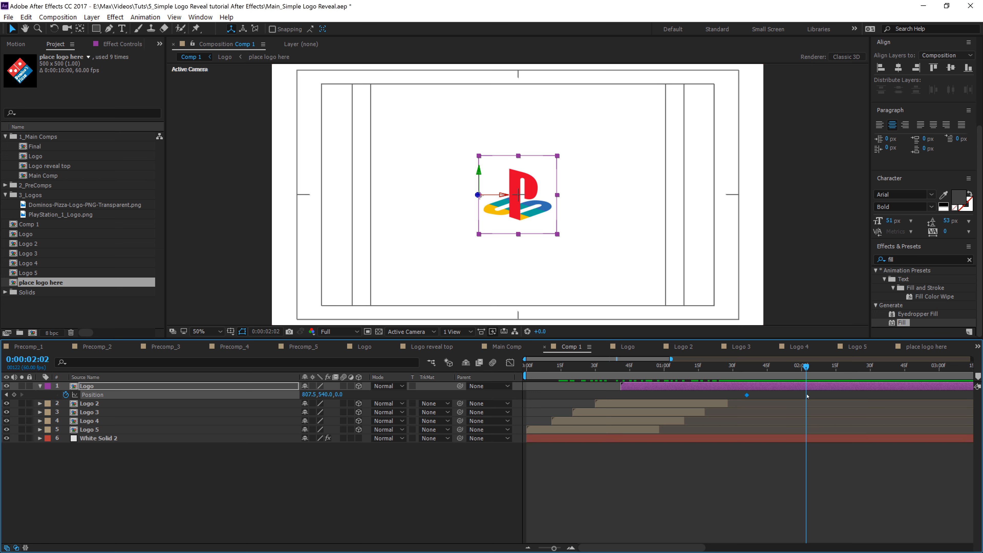
drag(518, 204, 518, 183)
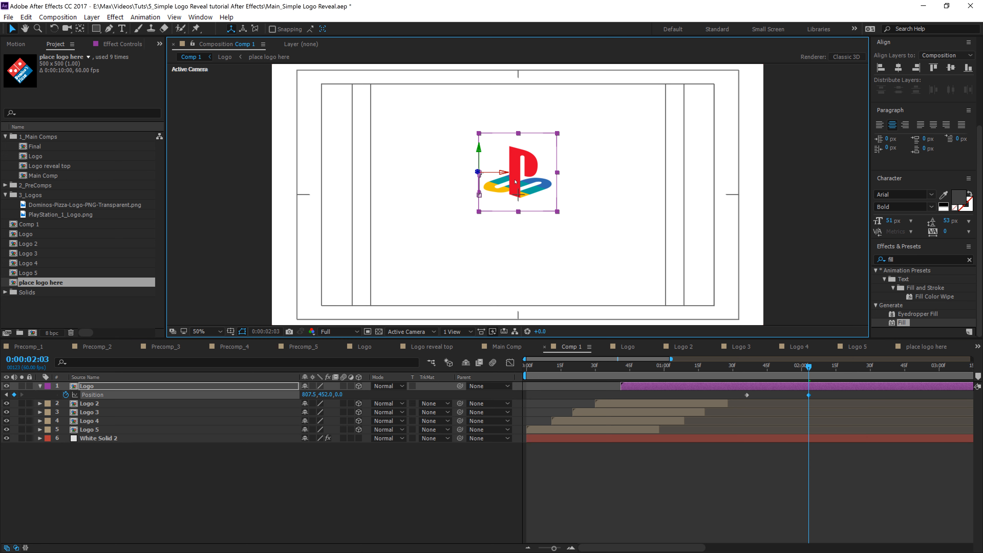
Step: Go back to the first keyframe at 0:01:36 and add a Scale keyframe at 61% on the Logo layer
drag(750, 367, 748, 367)
key(s)
click(65, 395)
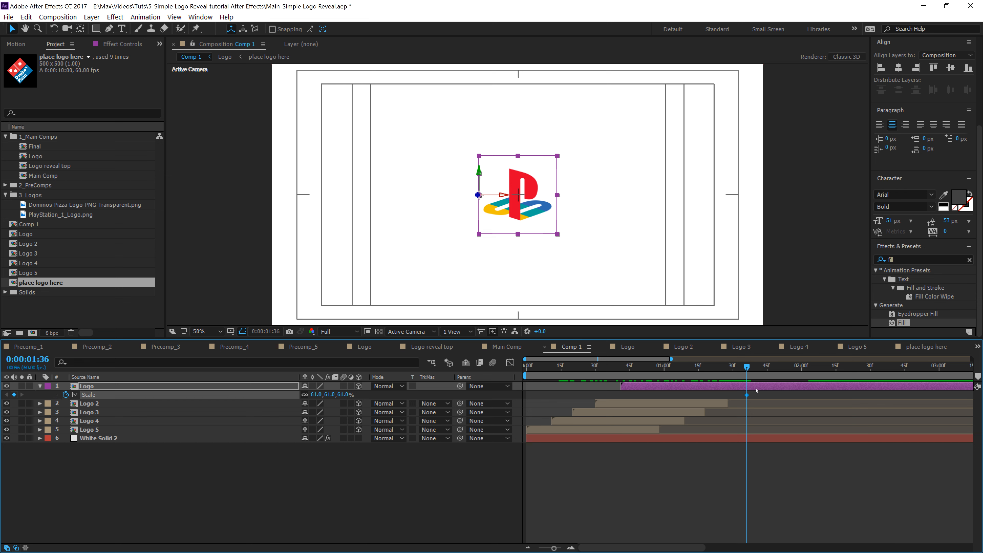
Step: At 0:02:03, scale the Logo layer to 101% and move it left to position 707.5, 456
key(u)
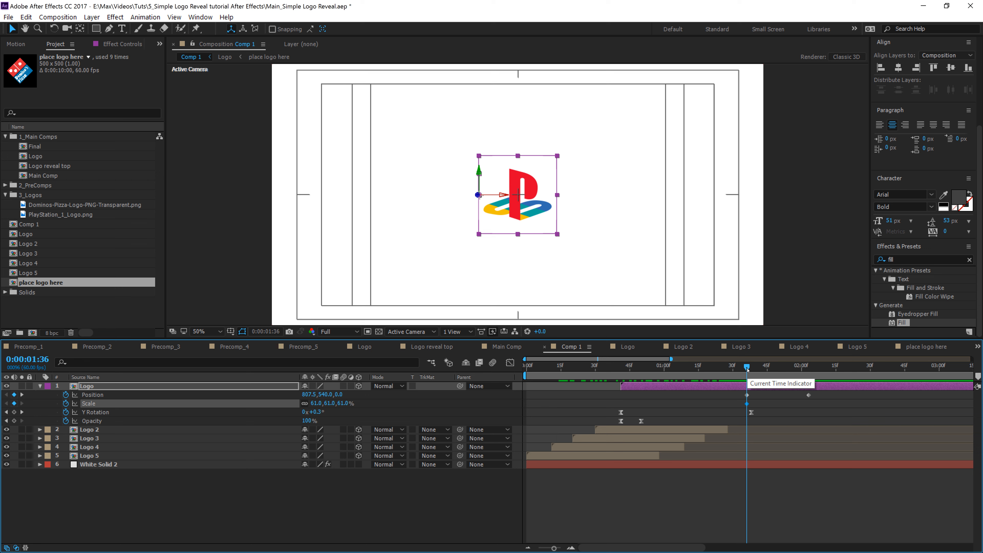
drag(747, 369, 808, 374)
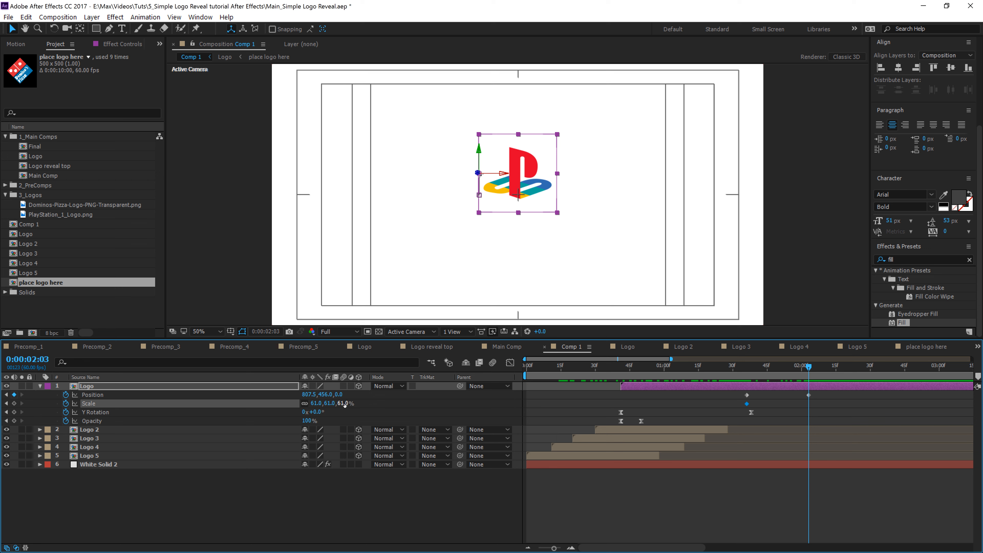
drag(343, 404, 365, 404)
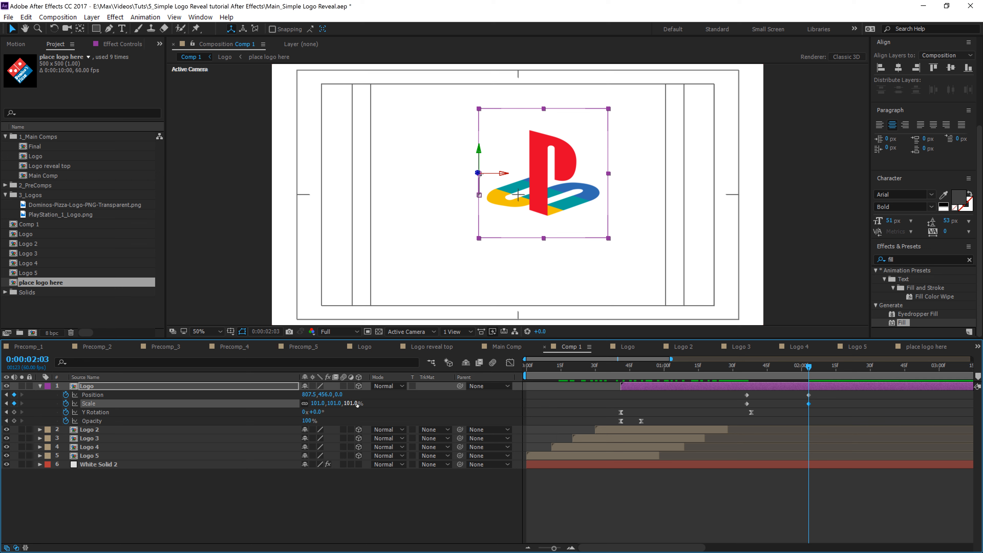
click(809, 395)
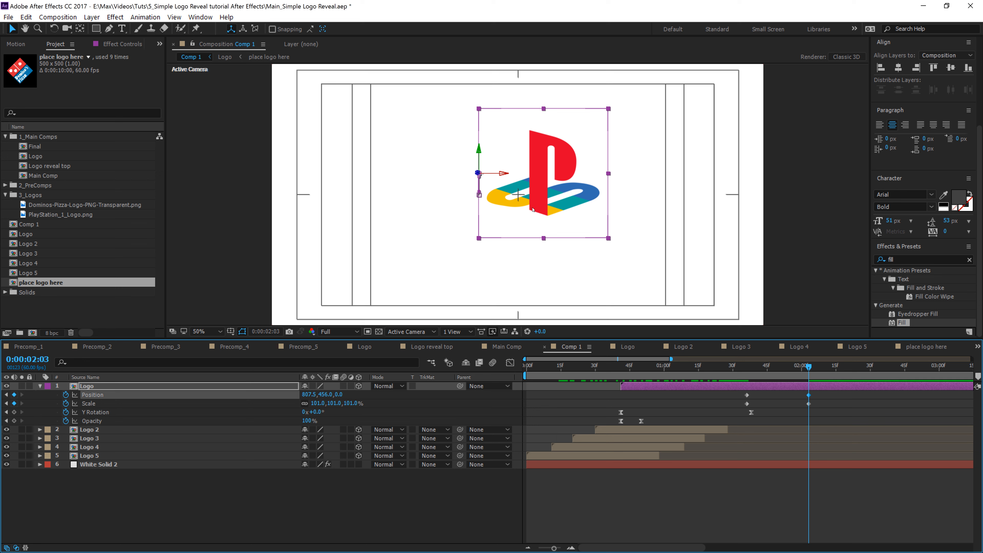
drag(548, 201, 520, 204)
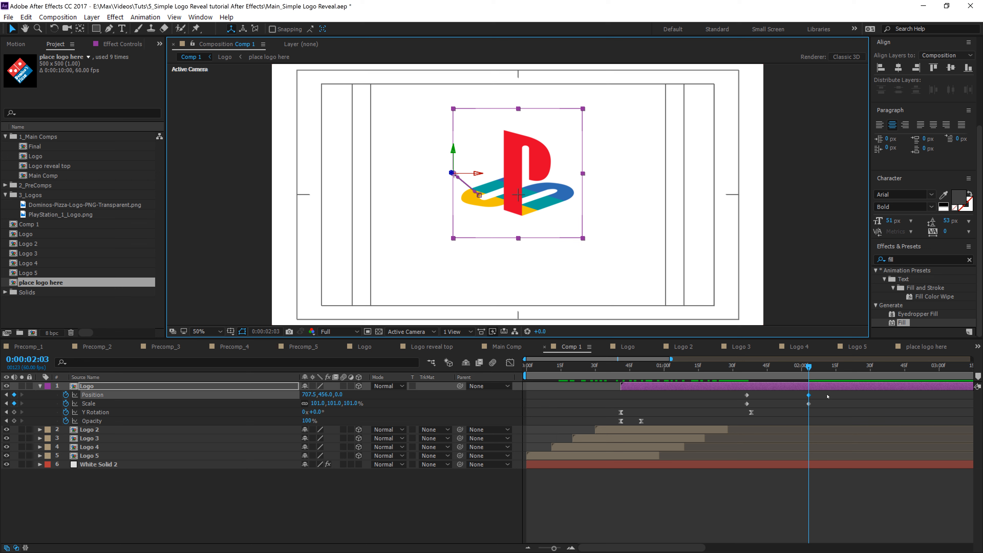
Step: Select the Logo layer's Position and Scale keyframes and shift them later on the timeline
drag(828, 393, 737, 414)
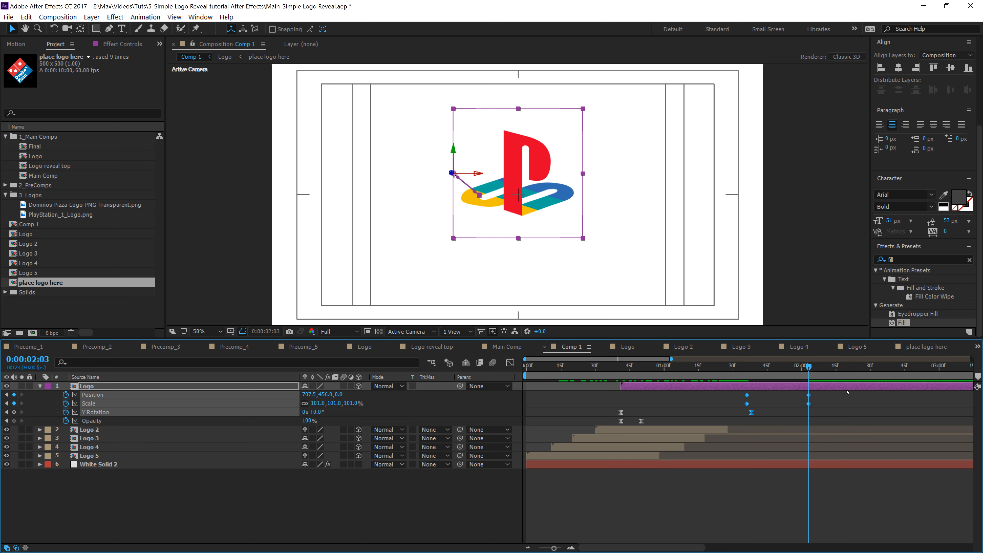
drag(832, 394, 774, 404)
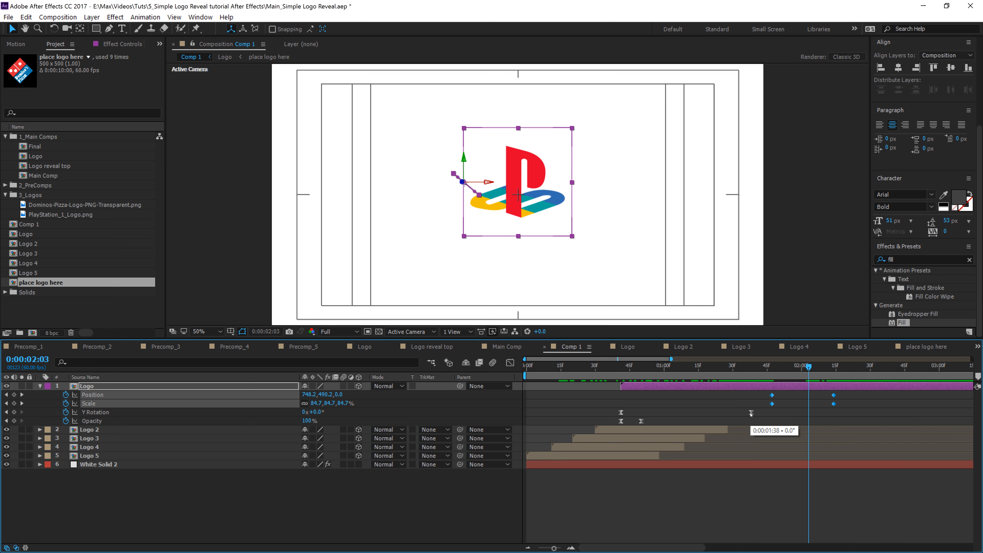
drag(676, 366, 803, 422)
click(839, 403)
right_click(815, 402)
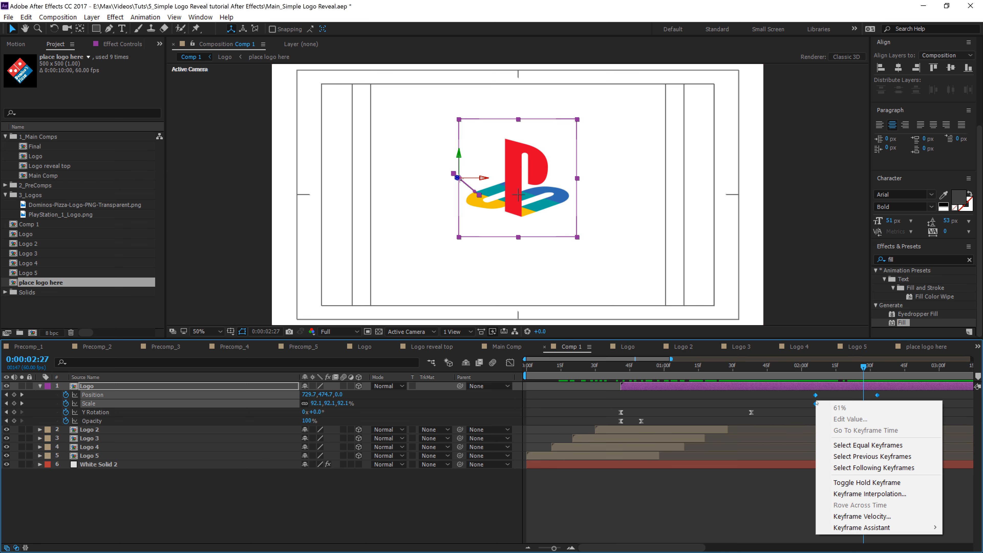
mouse_move(873, 526)
click(713, 471)
scroll(716, 399, down, 3)
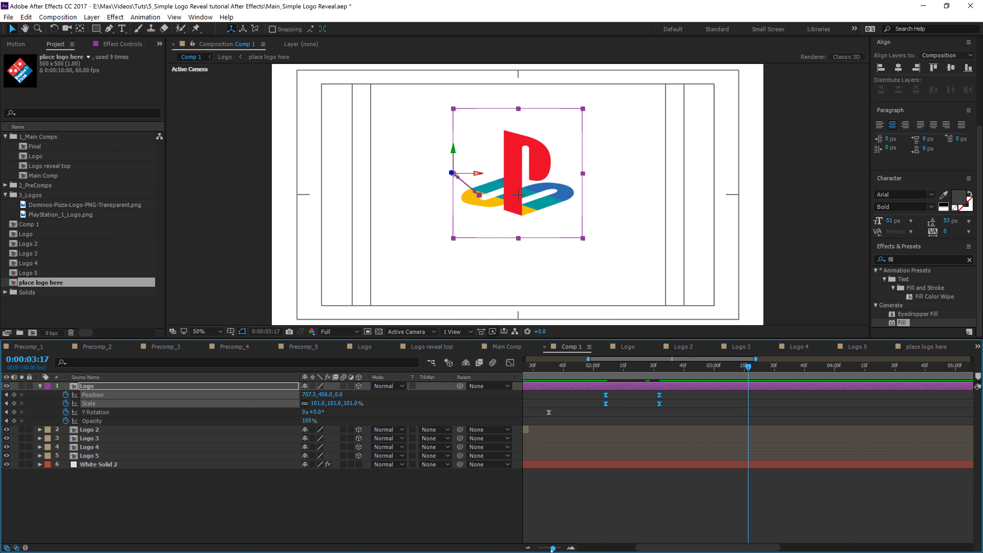
mouse_move(711, 393)
mouse_down()
mouse_move(688, 412)
mouse_move(739, 403)
mouse_move(655, 413)
mouse_move(714, 403)
mouse_up()
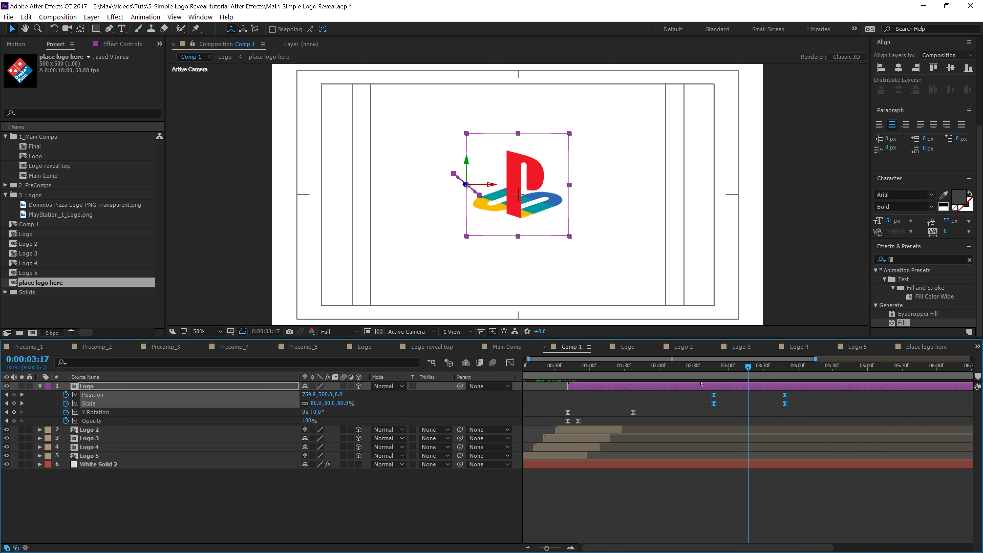
Step: Scrub and play back the logo's scale and position move to review the timing
click(674, 368)
key(space)
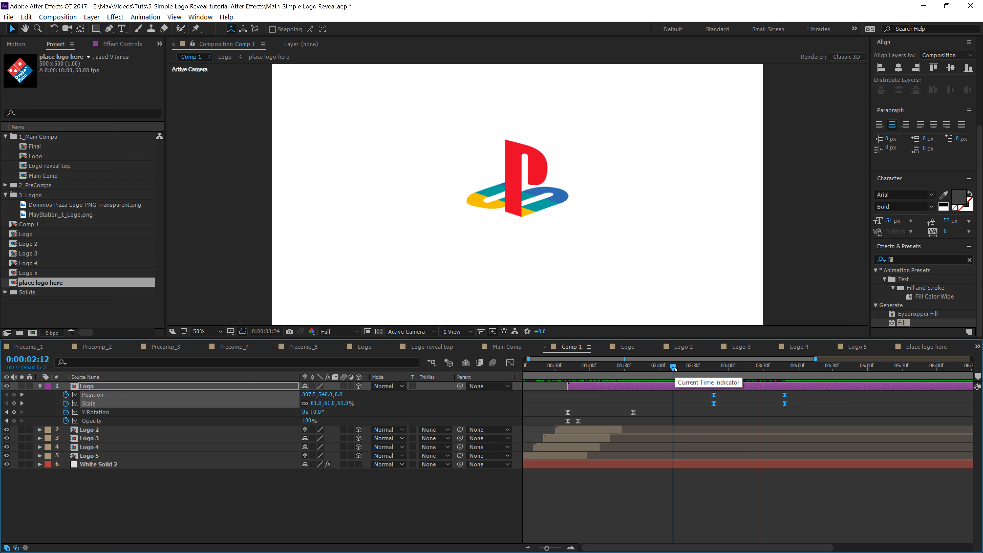
click(641, 367)
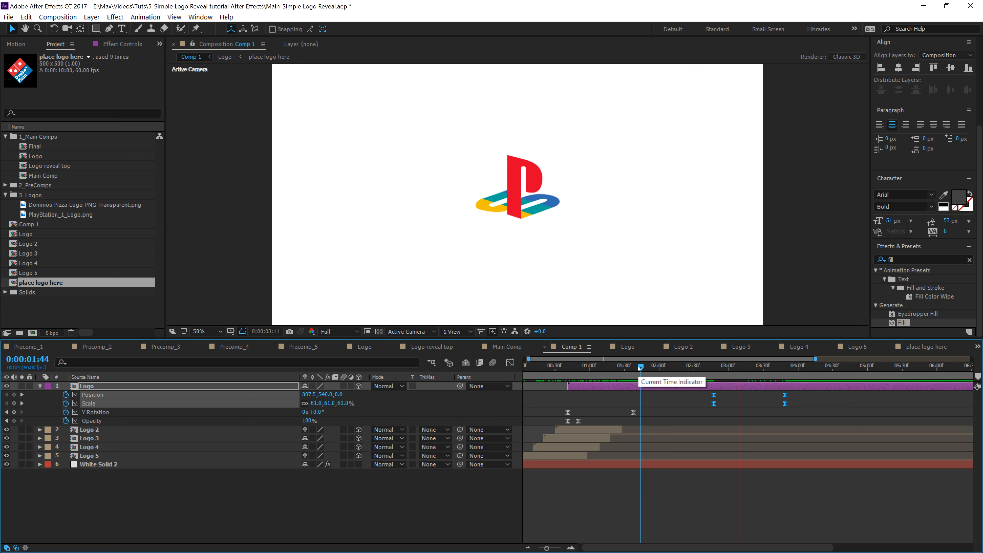
key(space)
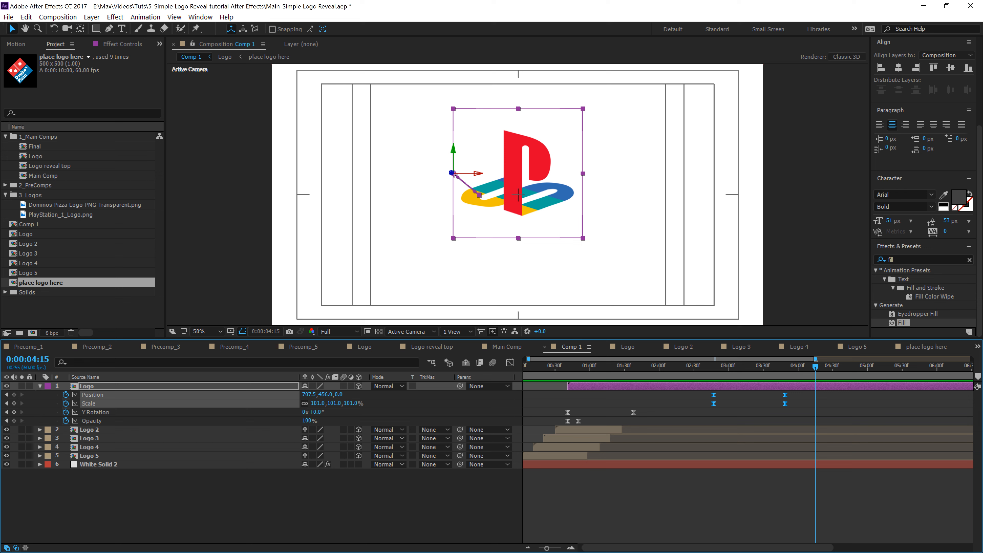
drag(815, 367, 696, 366)
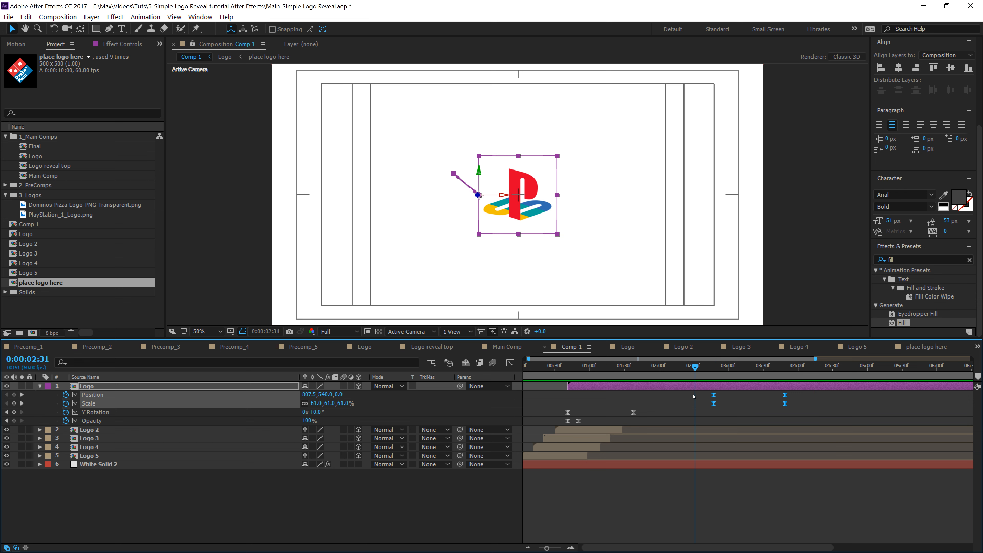
click(674, 503)
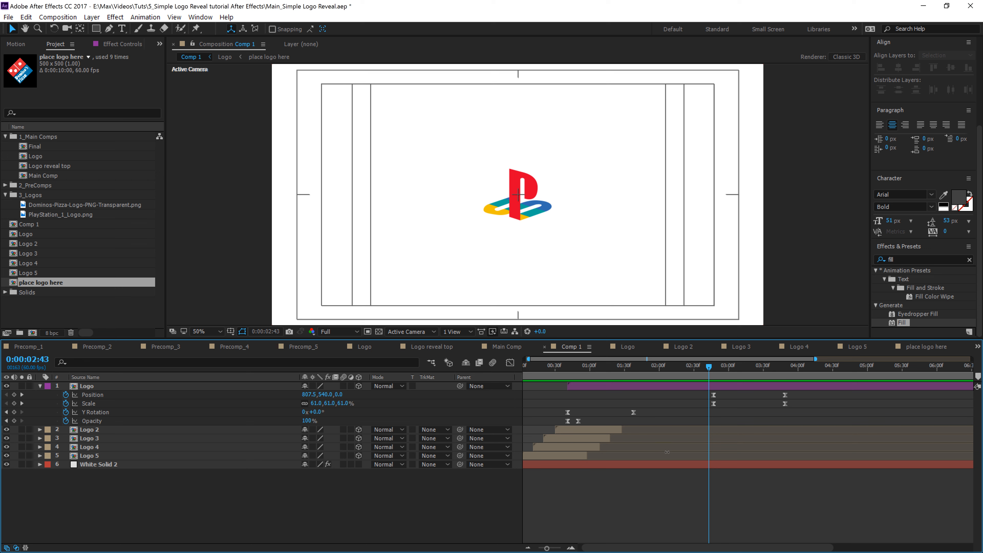
drag(716, 368, 756, 367)
Step: Turn off the Title/Action Safe guides in the composition viewer
click(231, 332)
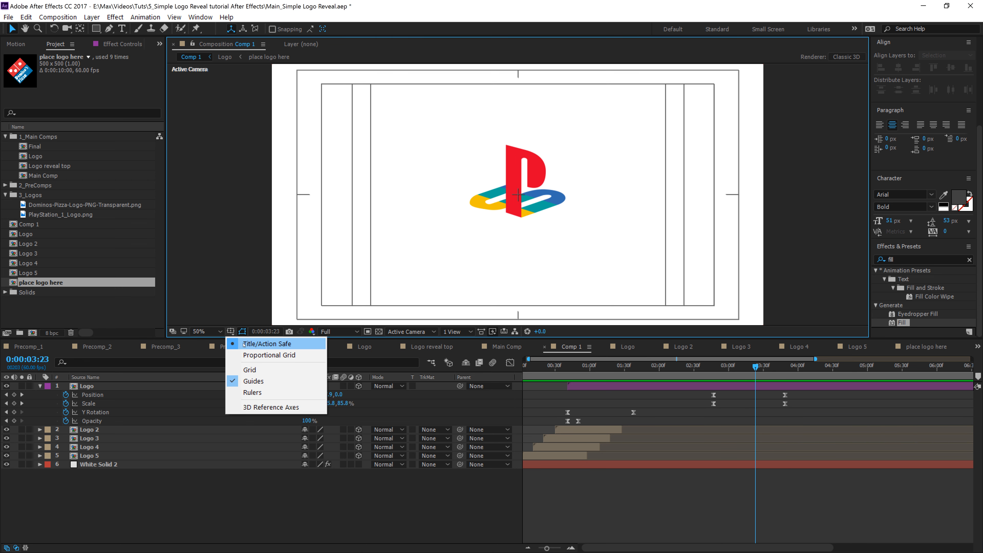
click(238, 344)
click(321, 503)
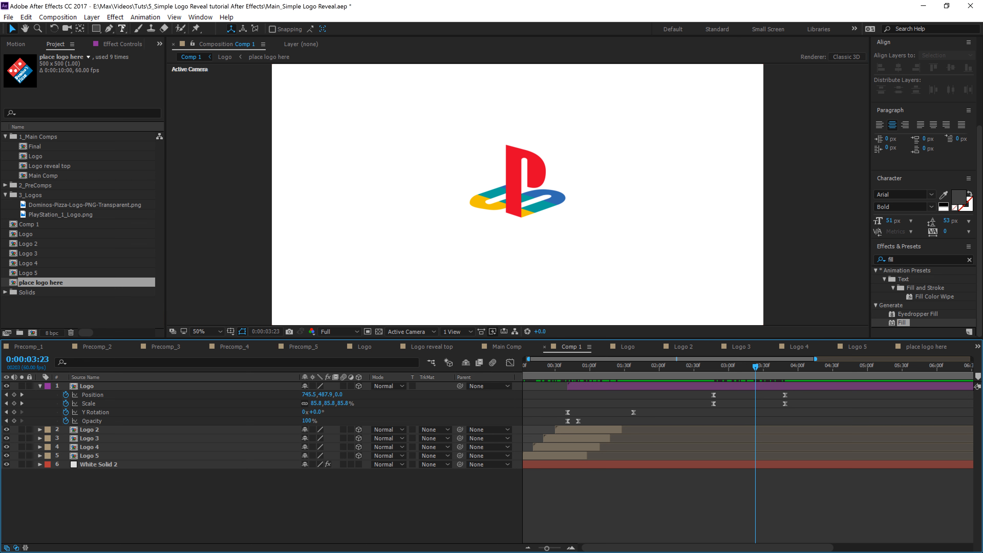
Step: Create a new text layer below the logo and set its font to Proxima Nova
click(121, 29)
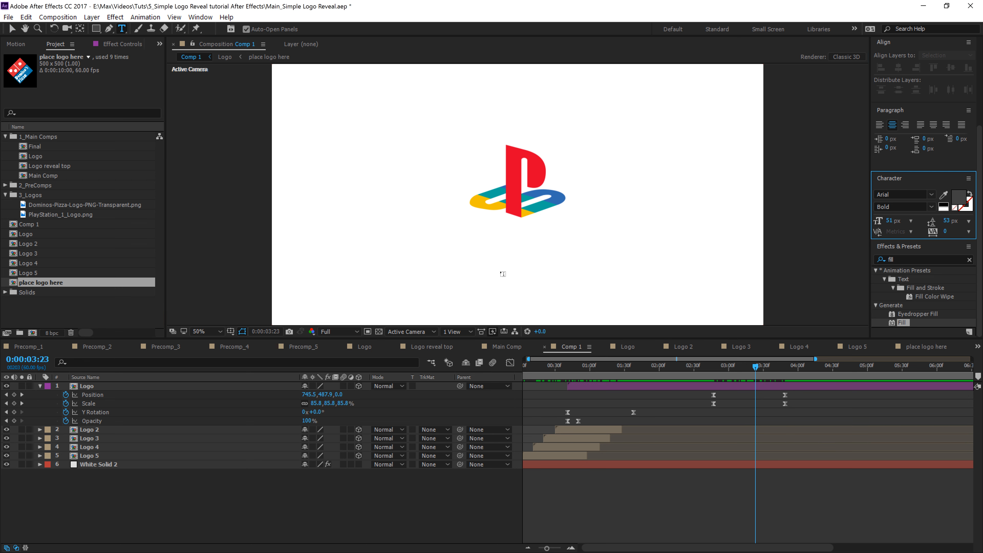
click(501, 274)
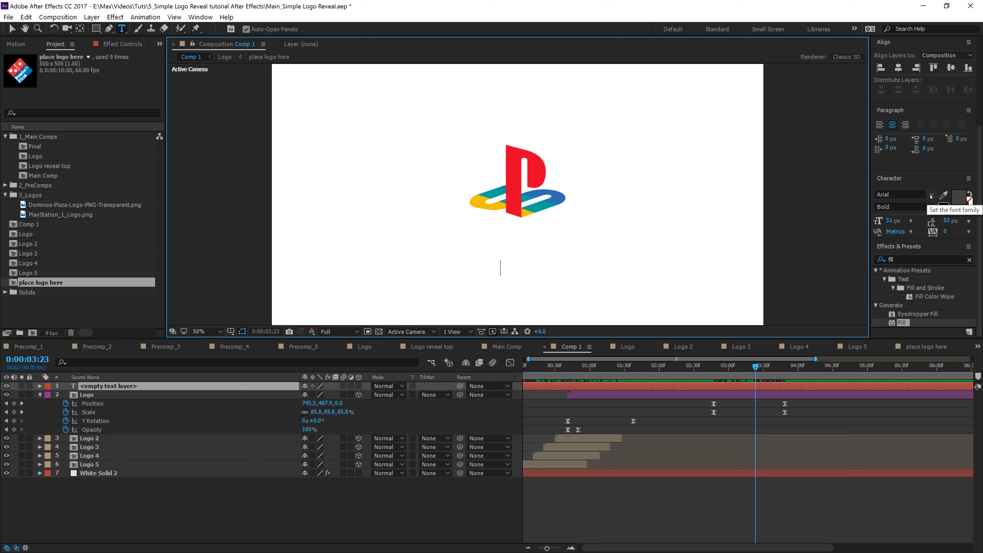
click(909, 194)
text(Proxima Nova)
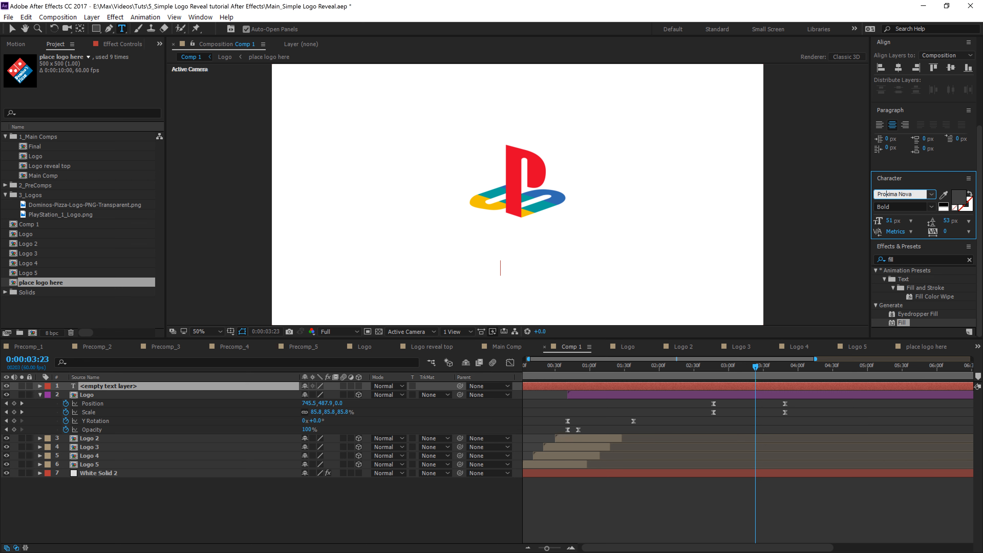
key(Return)
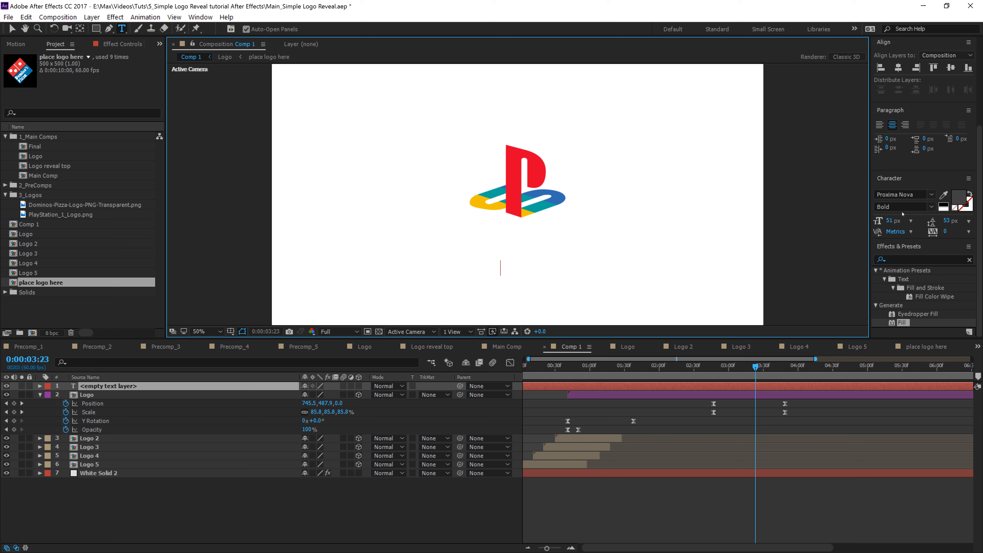
Step: Set the text fill colour to 414141 and left-align the paragraph
click(957, 200)
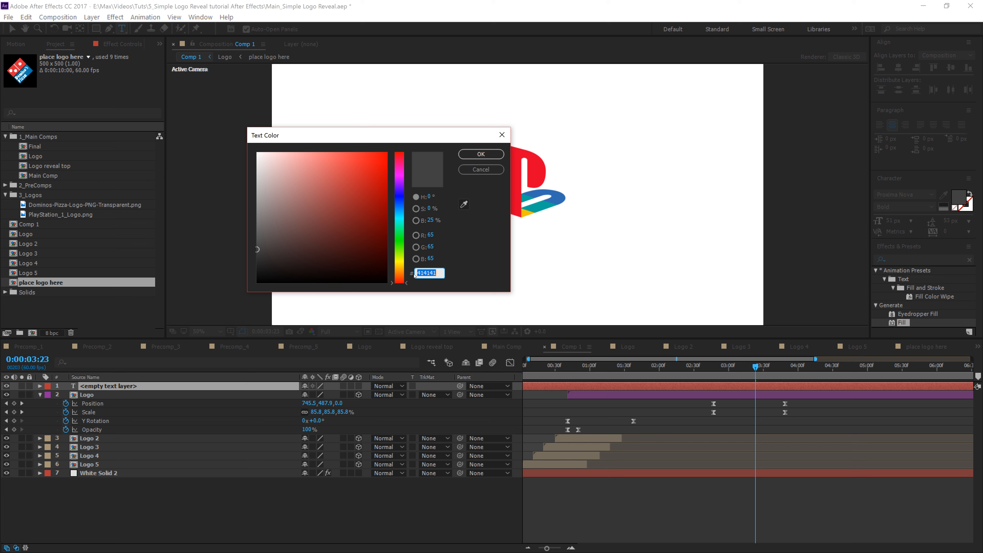
click(479, 157)
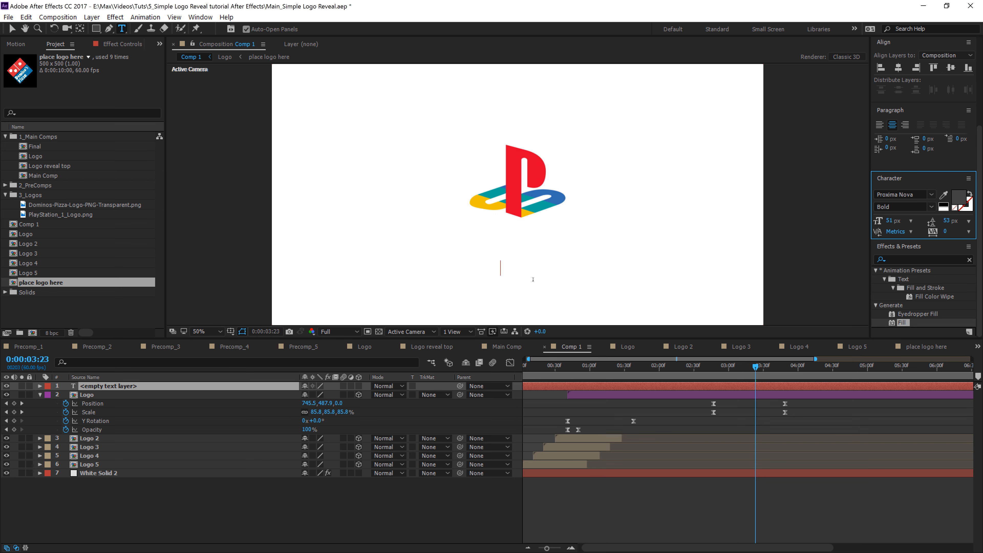
click(881, 124)
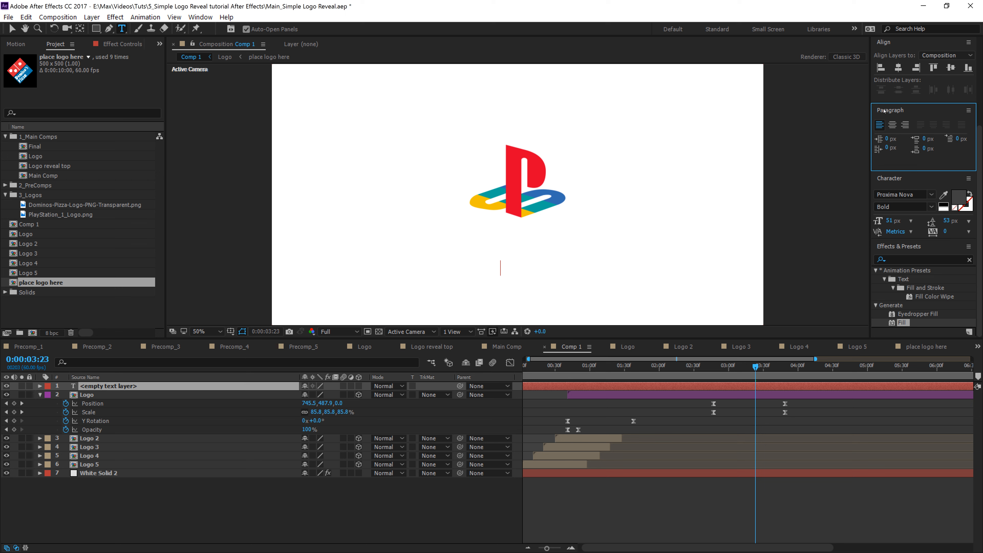
Step: Centre-align the paragraph and start a new line of text beneath the logo
click(893, 125)
click(501, 268)
Step: Type the creator's YouTube channel address as the title text
text(youtube.com)
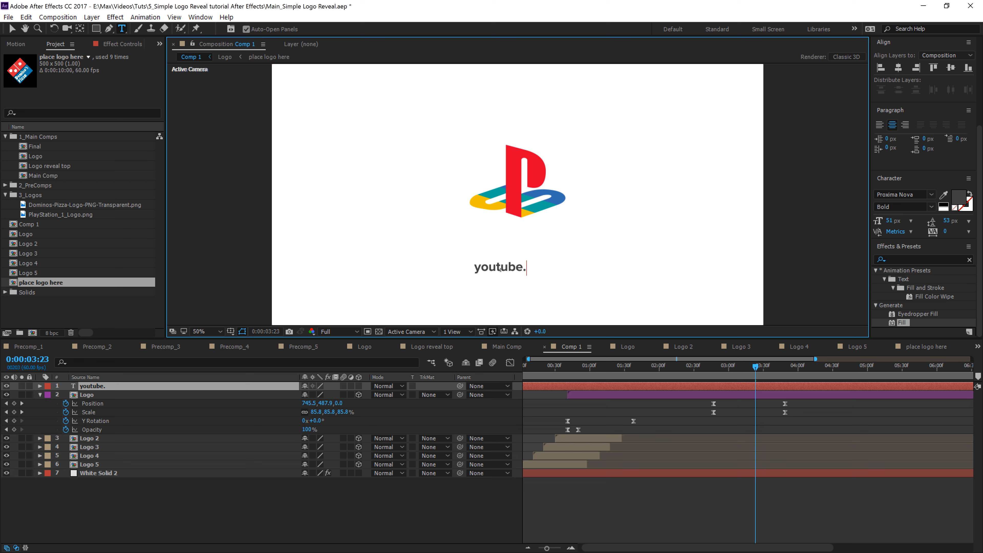
key(BackSpace)
key(BackSpace)
key(BackSpace)
key(BackSpace)
key(BackSpace)
key(BackSpace)
key(BackSpace)
key(BackSpace)
key(BackSpace)
key(BackSpace)
key(BackSpace)
text(YOUTUBE>COM)
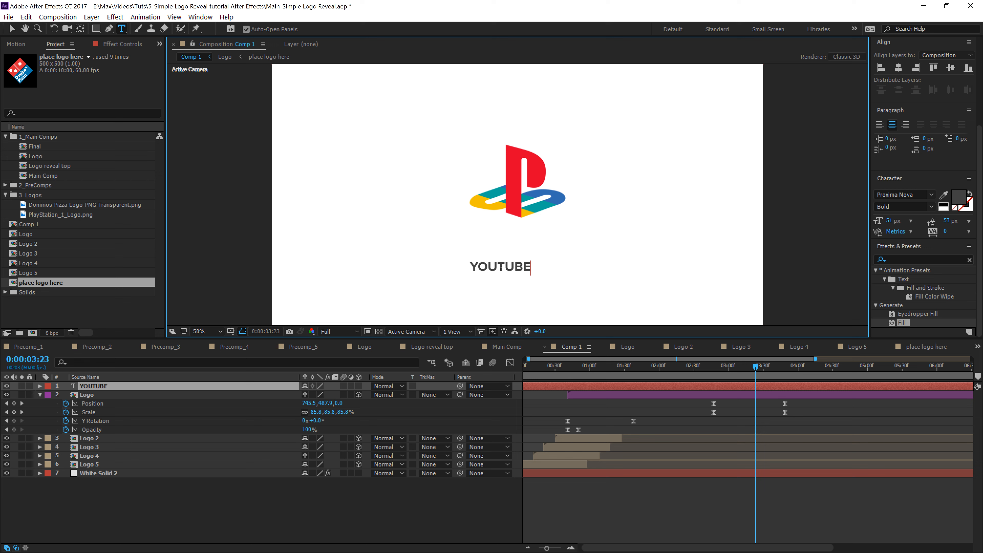
key(BackSpace)
key(BackSpace)
key(BackSpace)
key(BackSpace)
text(.)
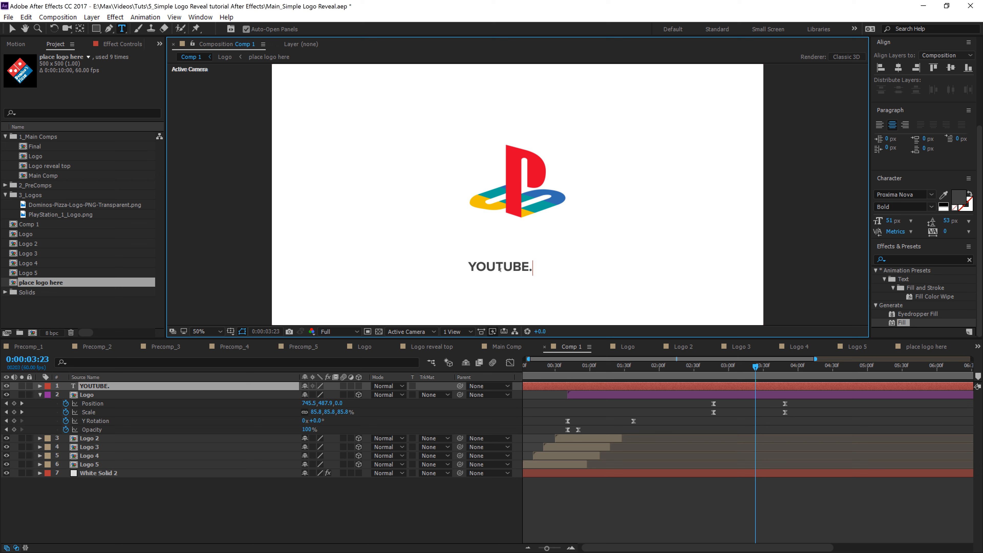
text(COM/MAXWERL)
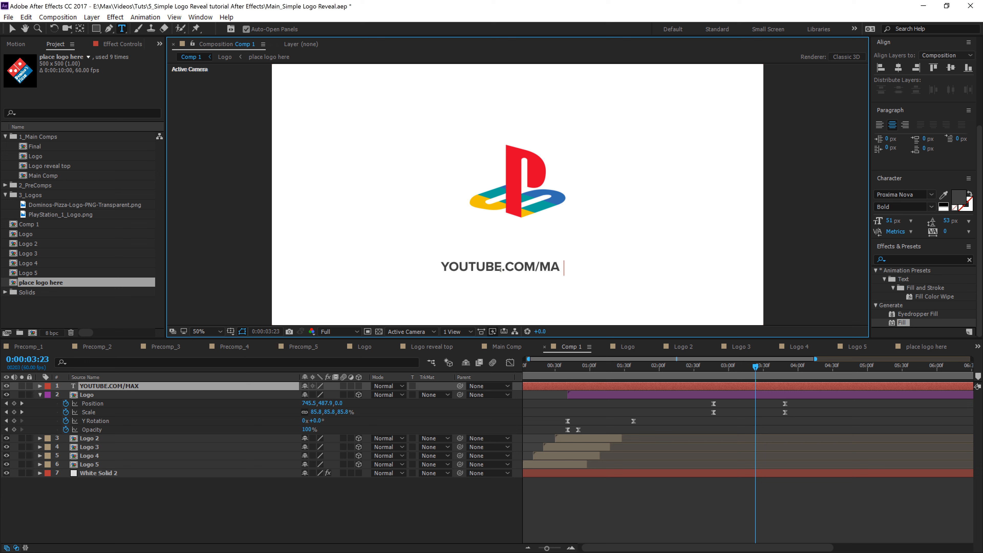
text(L)
key(BackSpace)
key(BackSpace)
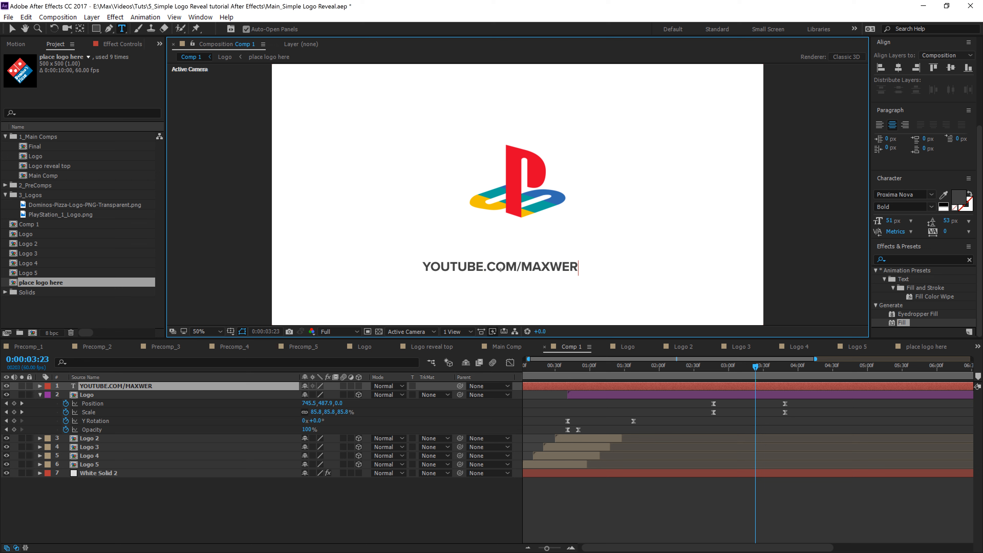
key(BackSpace)
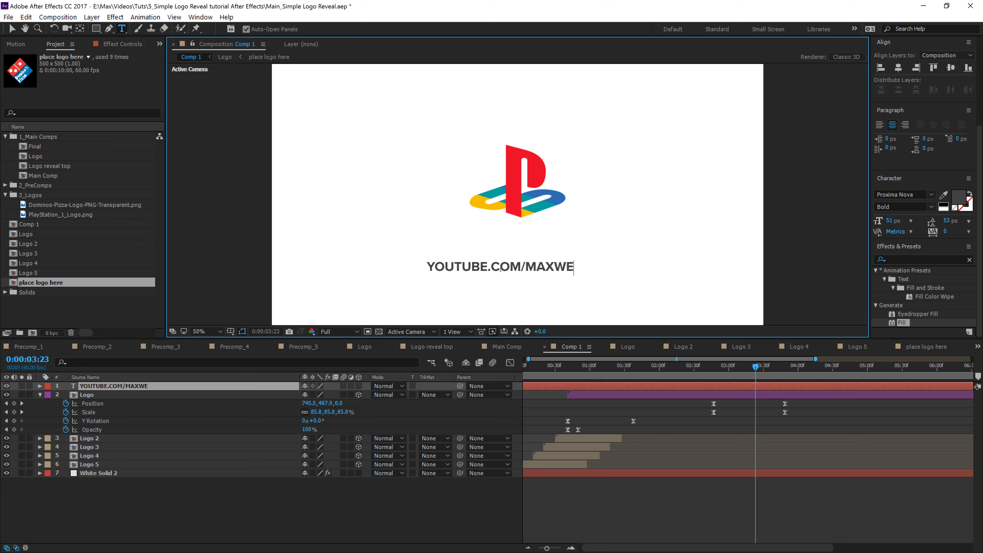
text(LLRIDGEWAY)
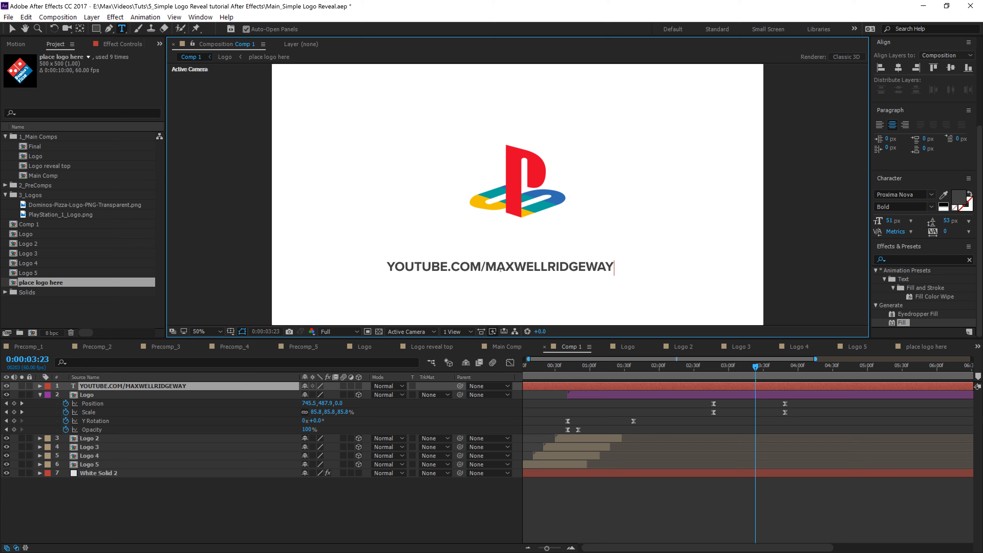
Step: Replace the whole title text with PLAYSTATION.COM
key(ctrl+a)
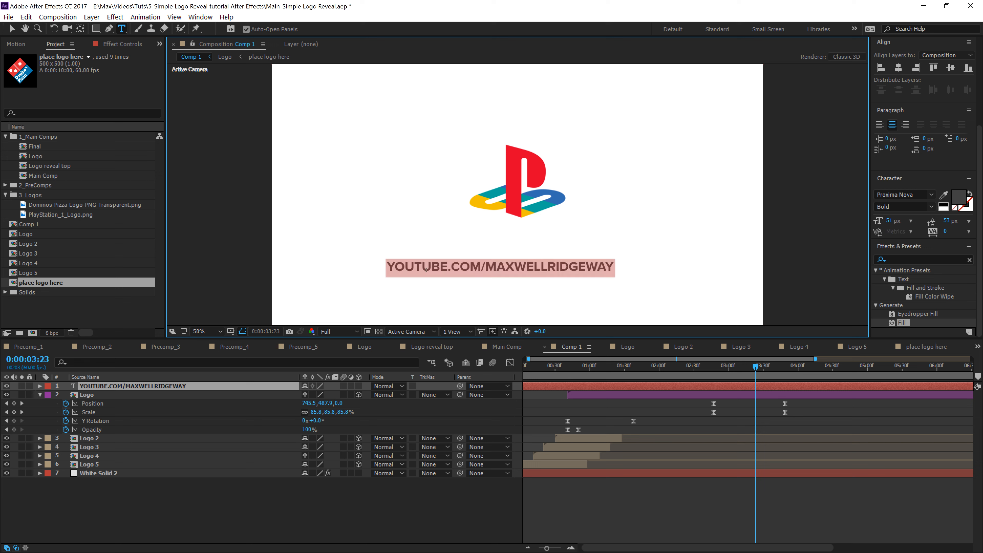
text(PLAY)
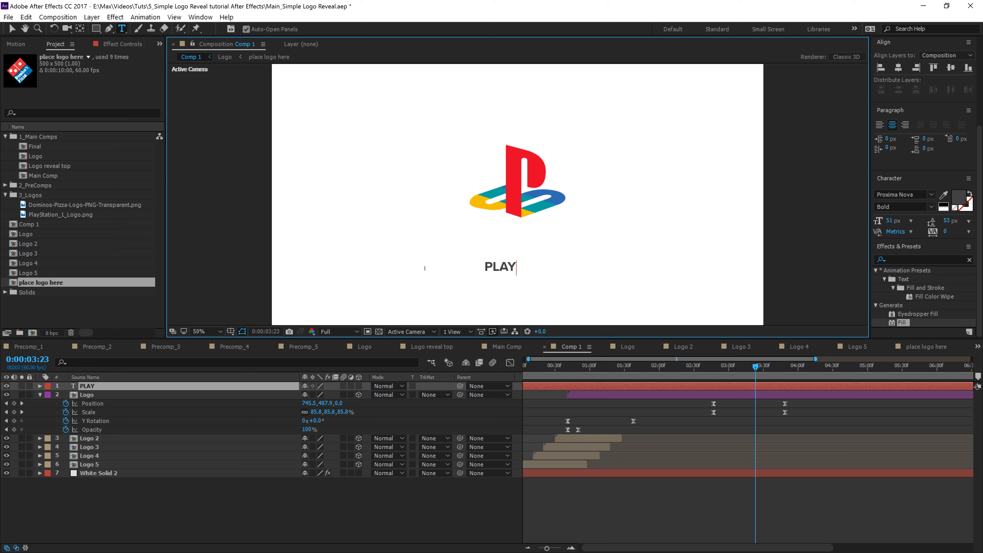
text(STATION.COM)
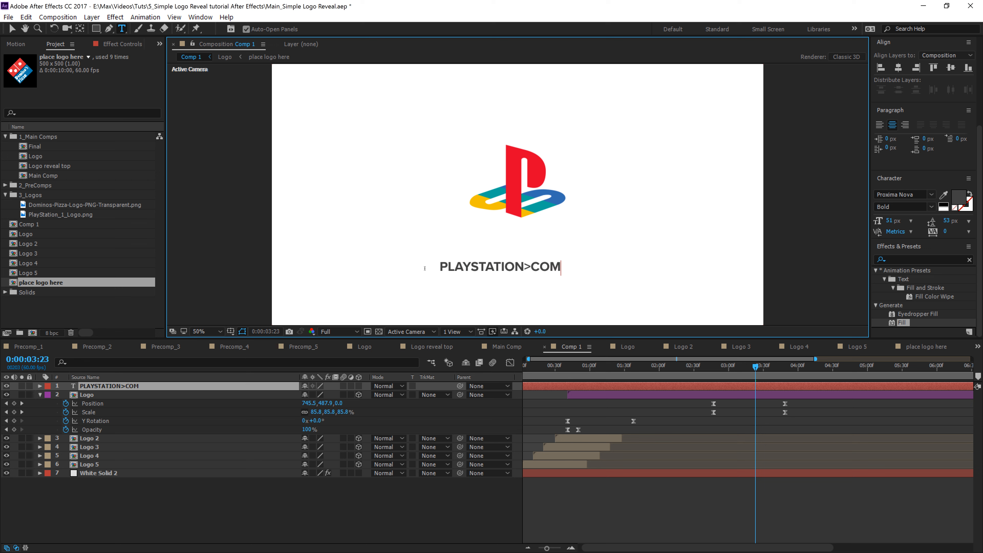
key(BackSpace)
key(BackSpace)
key(BackSpace)
key(BackSpace)
text(.com)
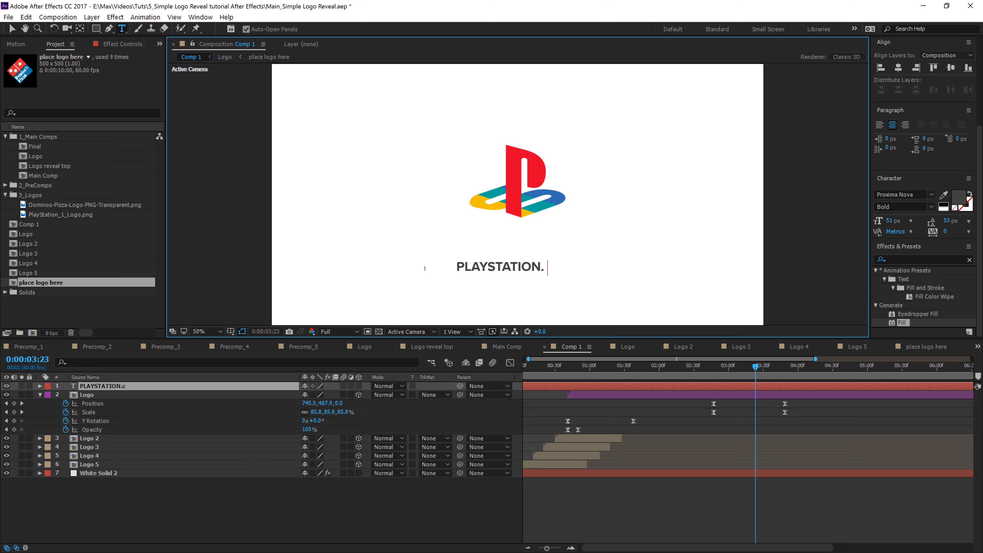
key(BackSpace)
key(BackSpace)
key(BackSpace)
text(COM)
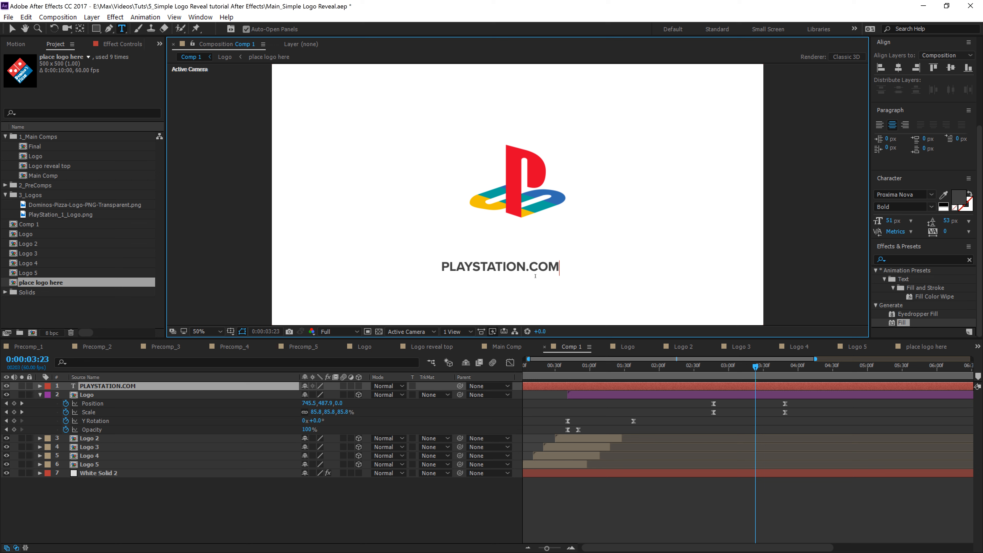
Step: Align the text layer horizontally to the centre of the composition
click(12, 28)
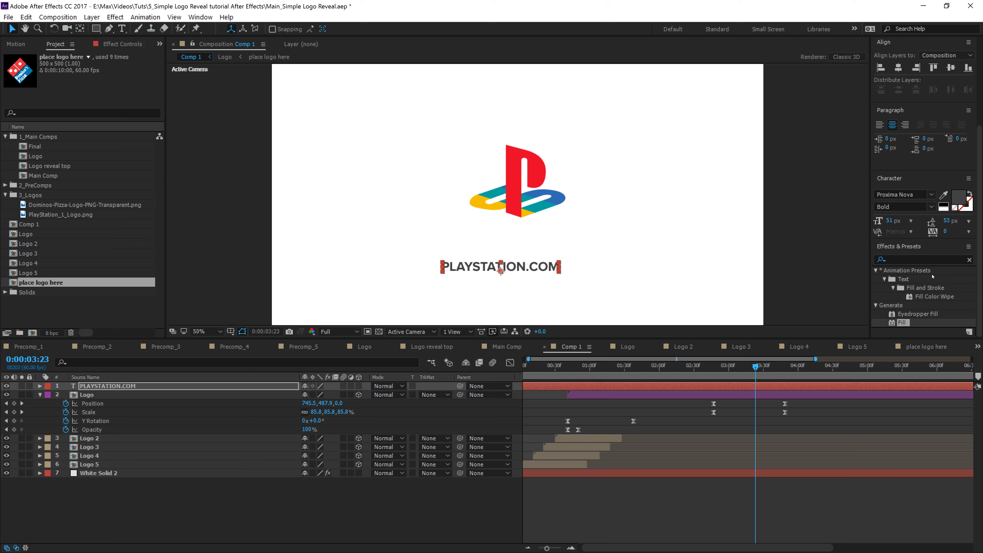
scroll(982, 129, up, 3)
click(959, 128)
click(969, 127)
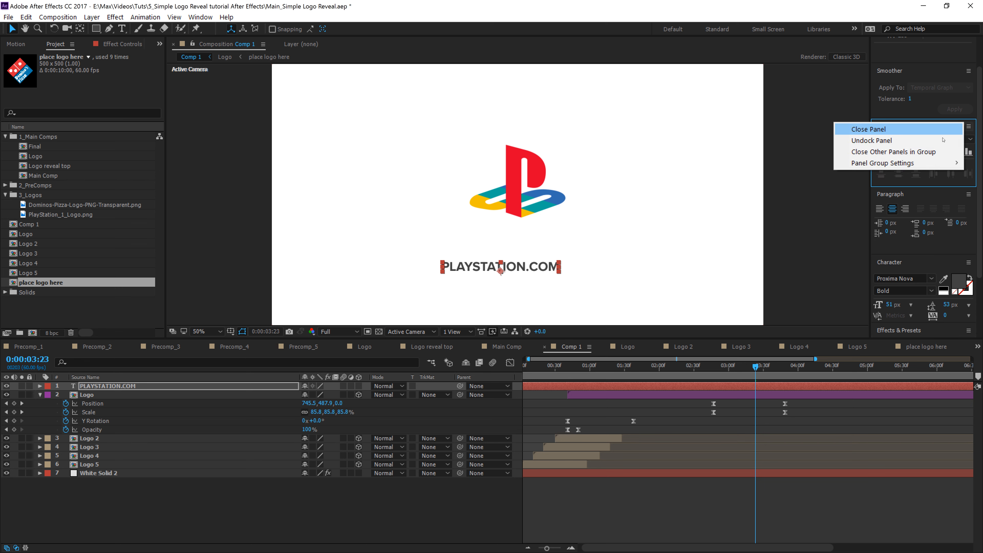
click(924, 116)
click(945, 140)
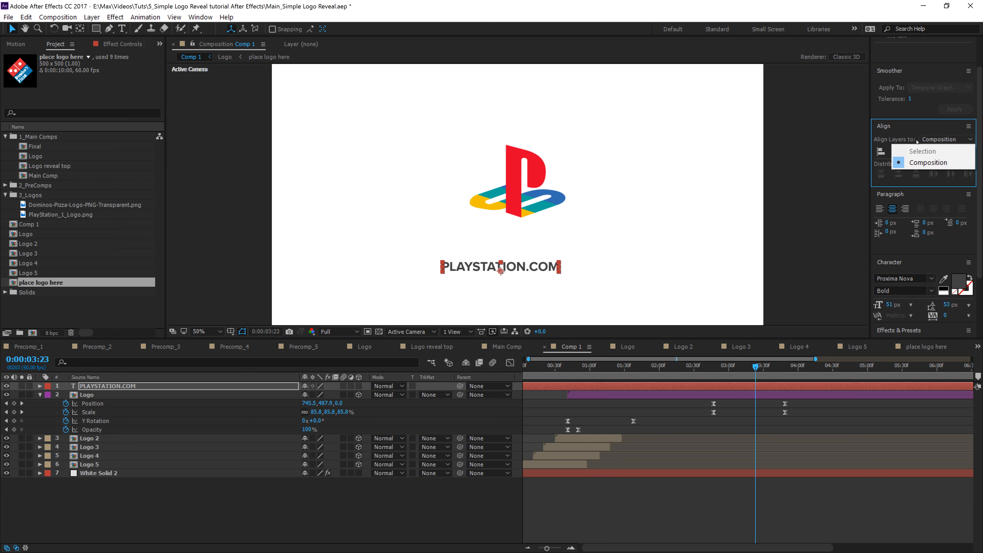
click(934, 162)
click(897, 152)
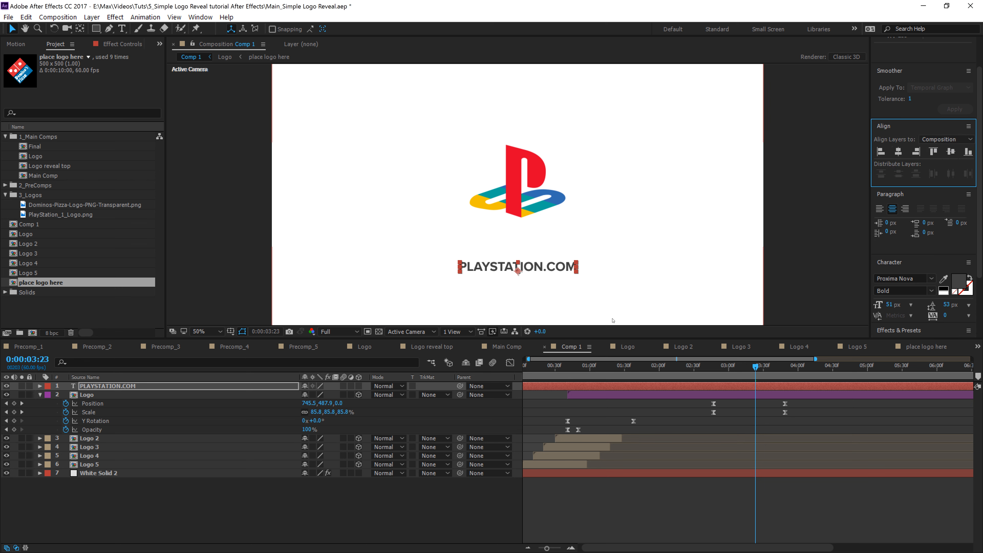
Step: Move the PLAYSTATION.COM title up to sit just beneath the logo
drag(557, 266, 592, 250)
drag(587, 251, 562, 245)
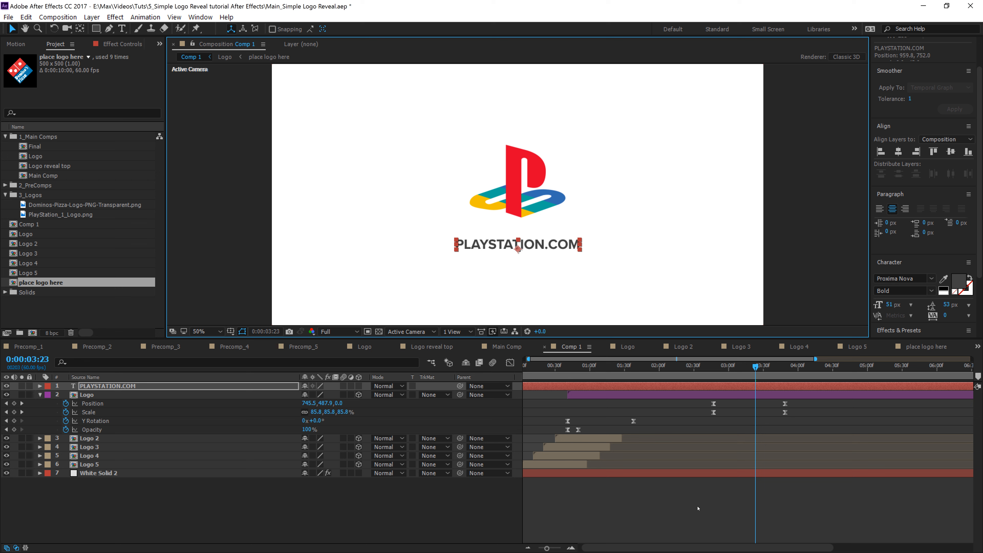
click(699, 509)
Step: Scrub the timeline and browse the Final, Logo reveal top and Main Comp compositions before returning to Comp 1
drag(755, 366, 715, 404)
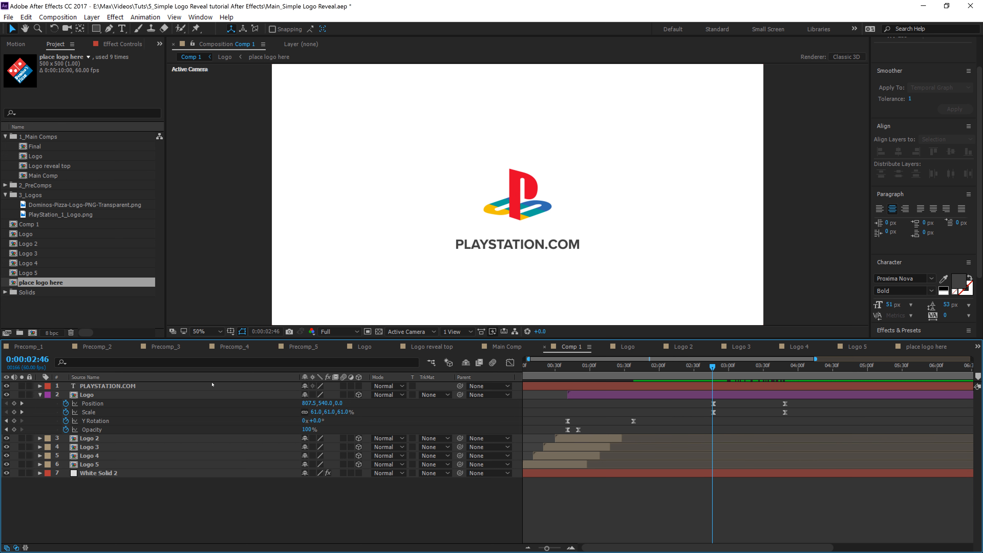
double_click(35, 146)
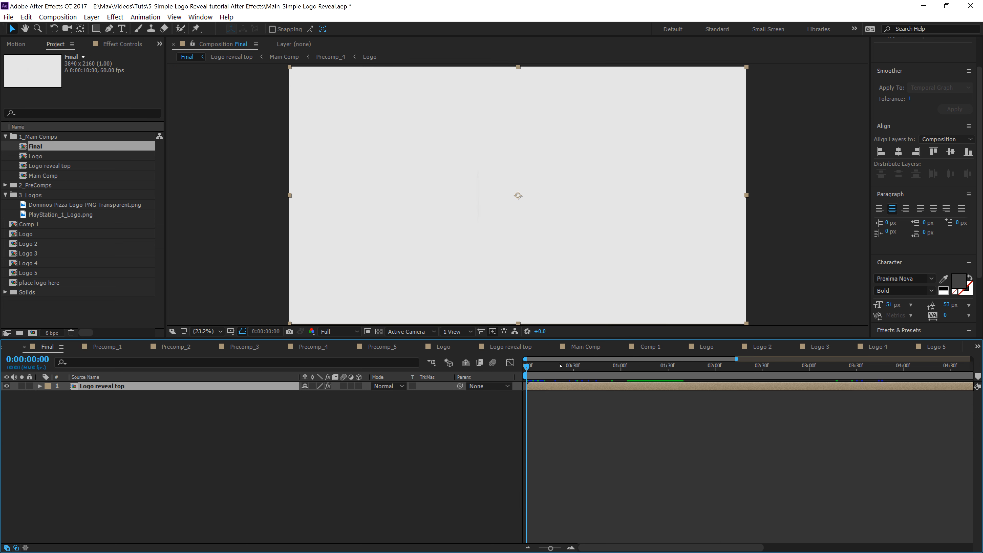
drag(526, 385, 660, 395)
double_click(640, 388)
double_click(647, 395)
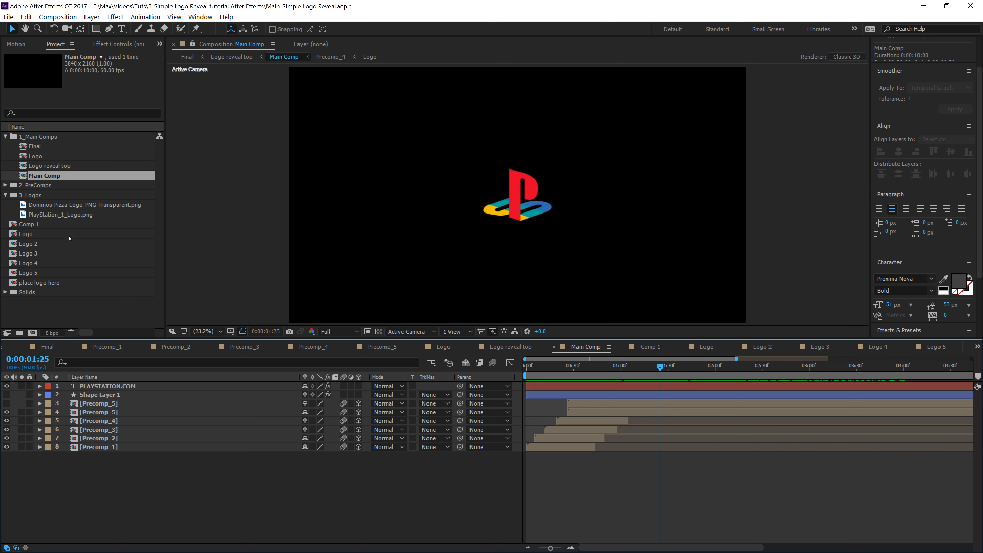
double_click(32, 224)
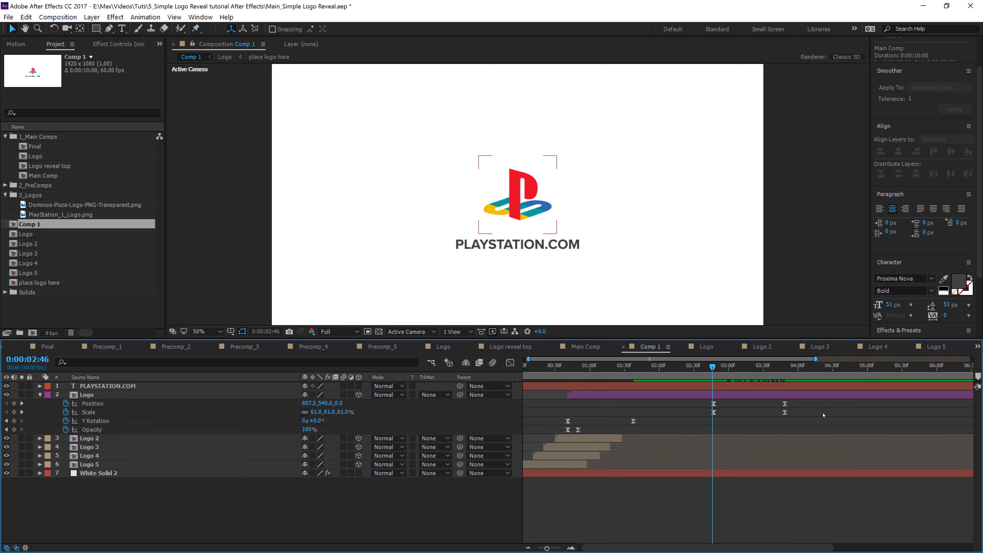
Step: Copy the logo's last Position keyframe and paste it further along the timeline, then preview from about 2:00
click(740, 366)
drag(748, 369, 808, 450)
click(785, 403)
key(ctrl+c)
drag(812, 367, 854, 368)
key(ctrl+v)
drag(854, 366, 663, 405)
key(space)
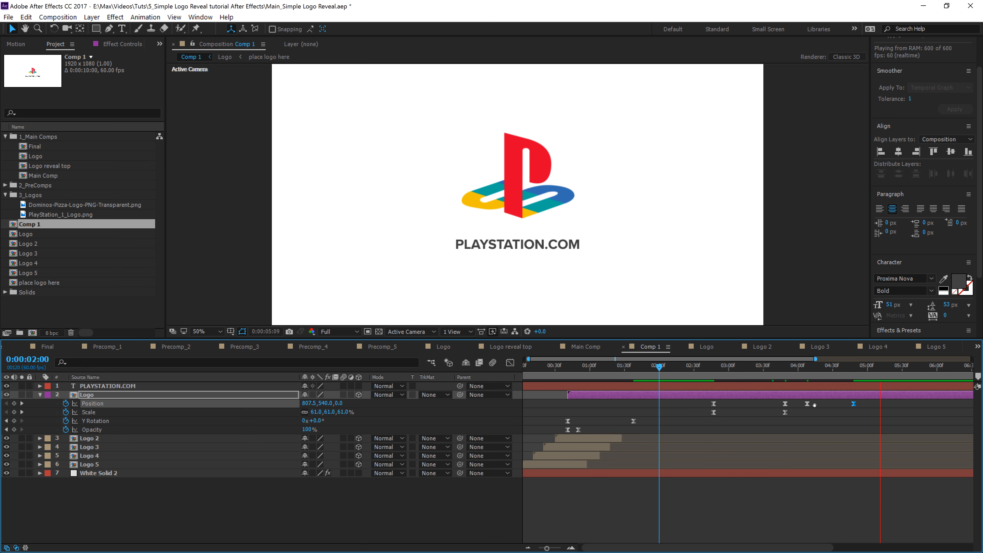
Step: Play back the logo's move from about 2:35 to review the timing
key(space)
click(700, 366)
key(space)
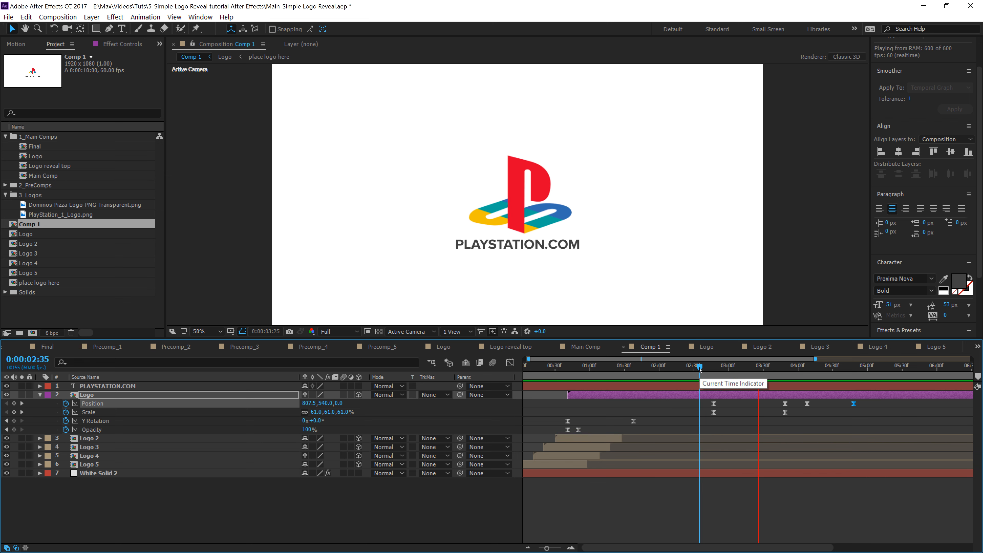
key(space)
Step: Select all the logo's Position and Scale keyframes and apply Easy Ease to them
click(857, 366)
drag(864, 400, 708, 417)
ctrl+click(713, 404)
click(702, 366)
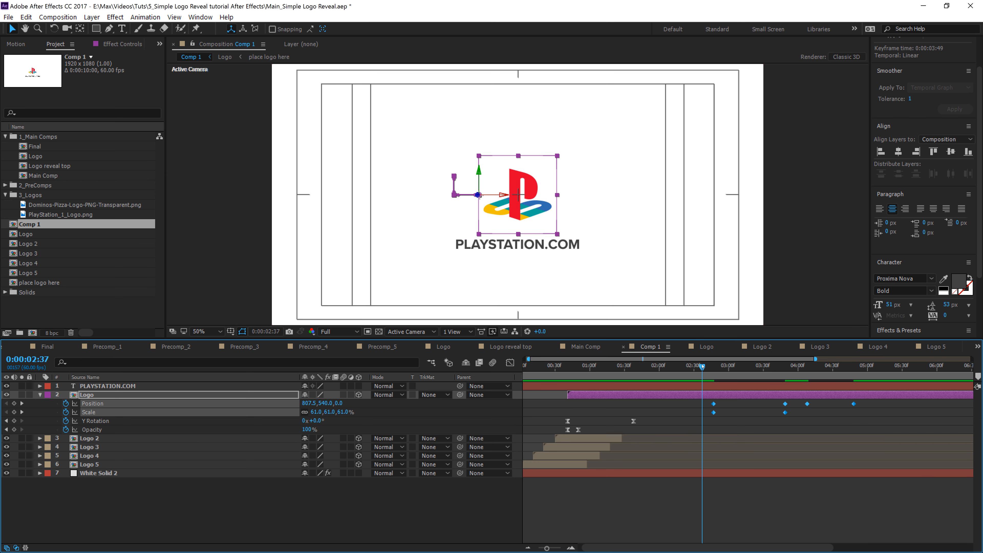
key(space)
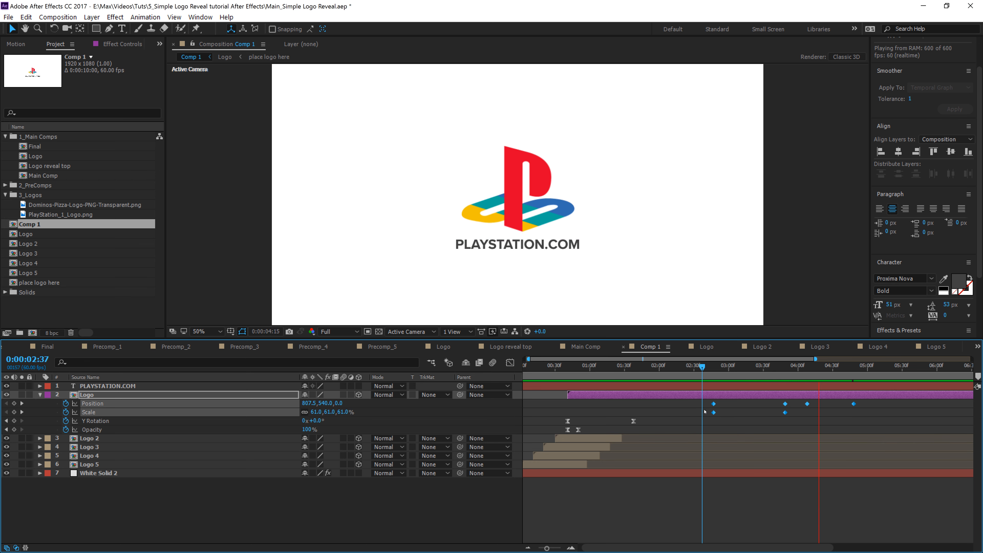
key(space)
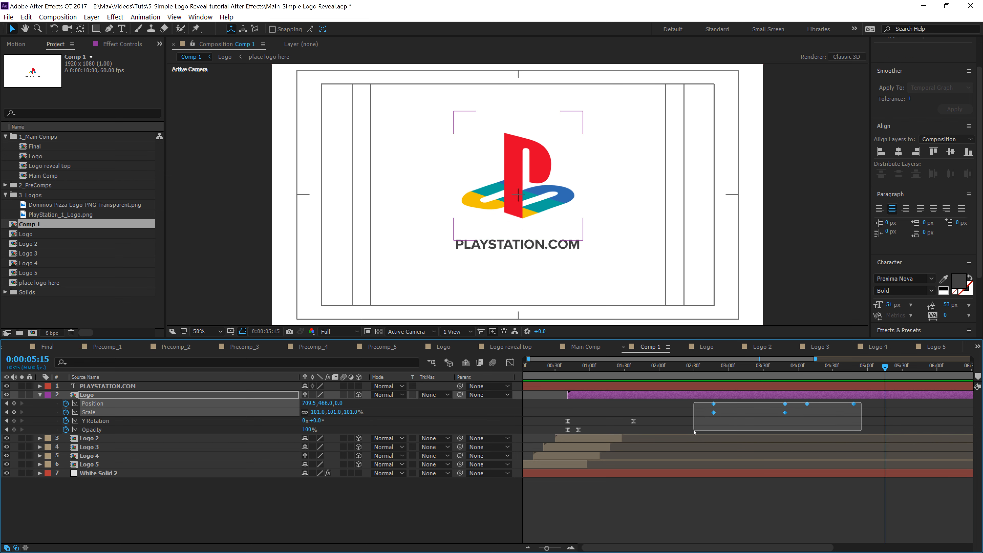
right_click(714, 413)
mouse_move(783, 539)
click(875, 470)
click(695, 371)
key(space)
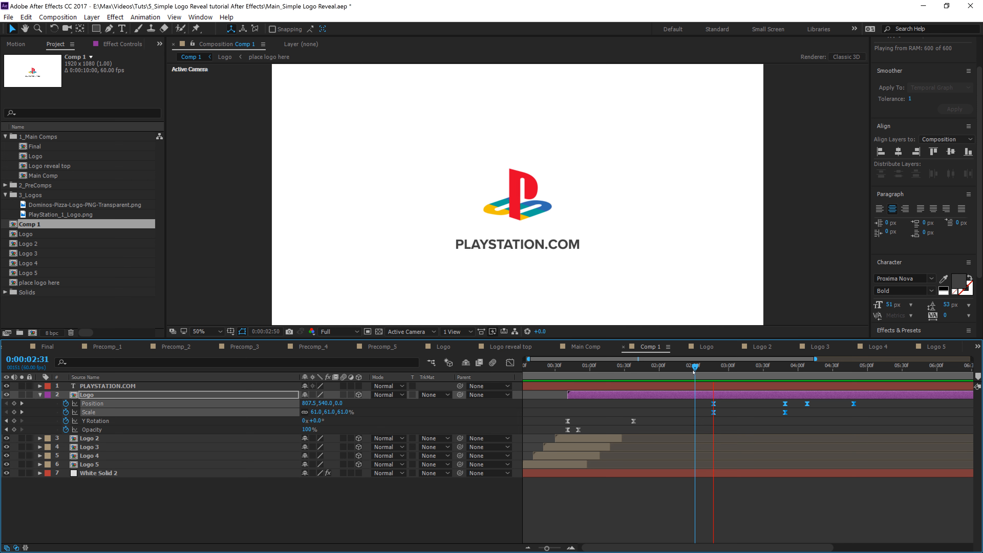
Step: Play back the eased logo animation from about 2:37 to review it
key(space)
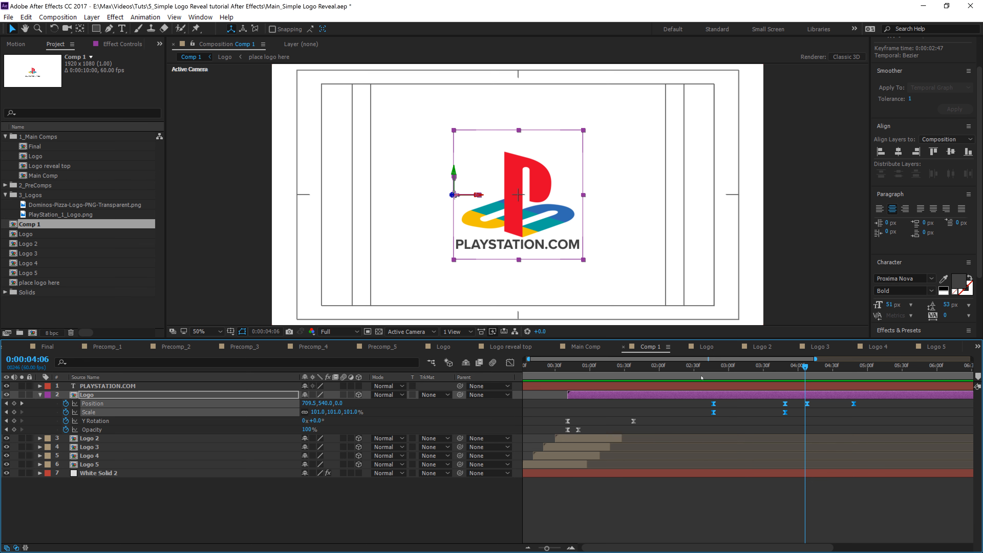
click(702, 367)
key(space)
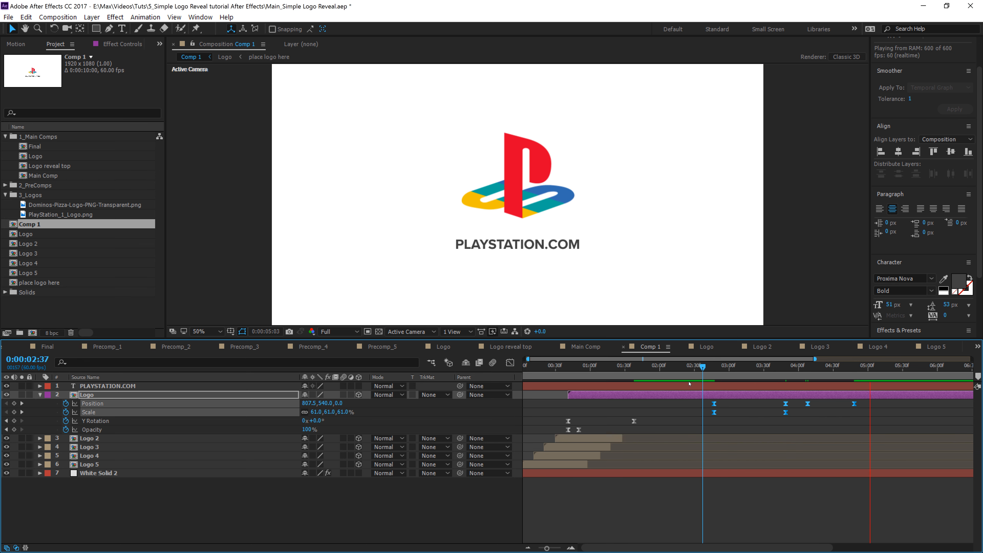
key(space)
Step: At 4:00, expand the PLAYSTATION.COM text layer and add a Tracking animator to it
click(799, 368)
click(40, 386)
click(49, 395)
click(81, 420)
click(364, 395)
click(397, 322)
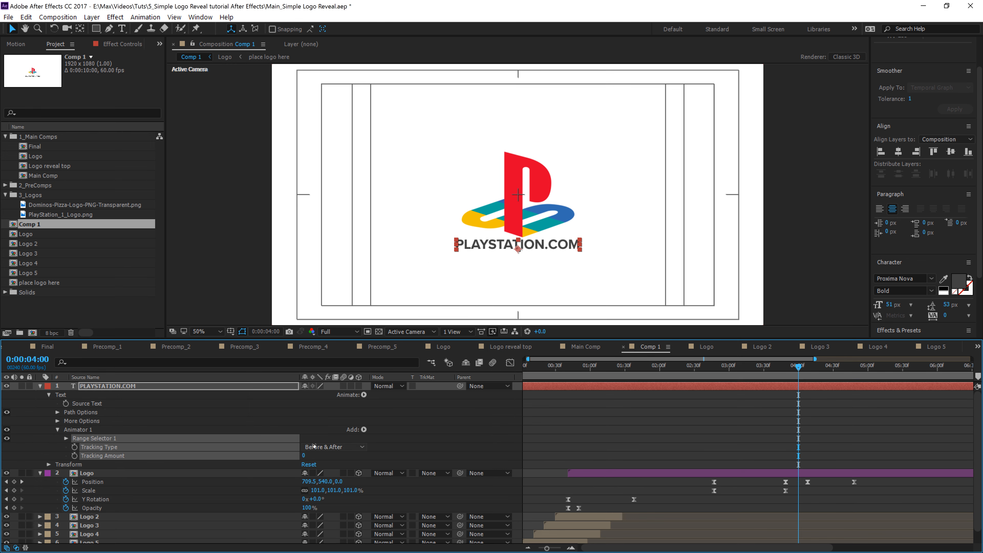
Step: Keyframe the text's Tracking Amount at 4:00 and add a second Tracking Amount keyframe at about 4:51
click(75, 456)
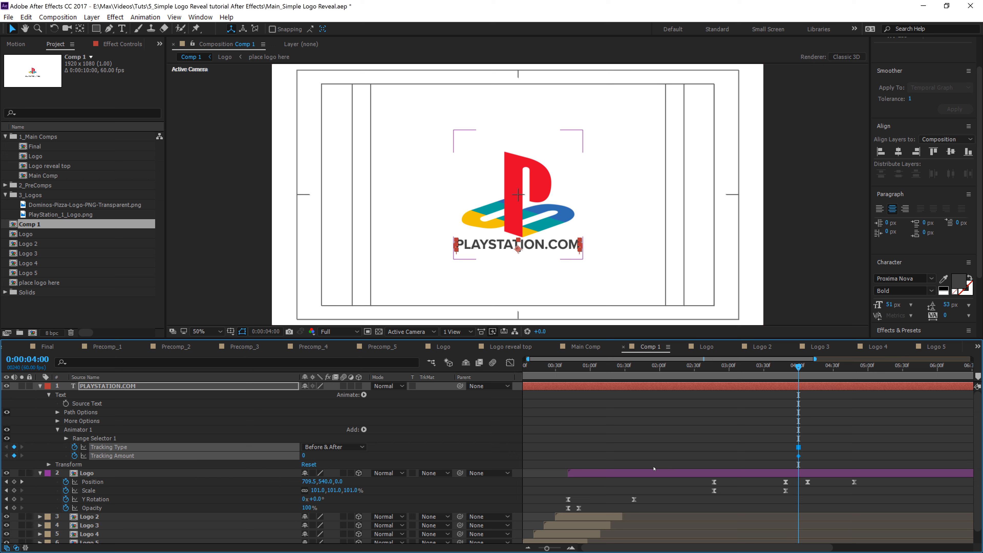
click(75, 447)
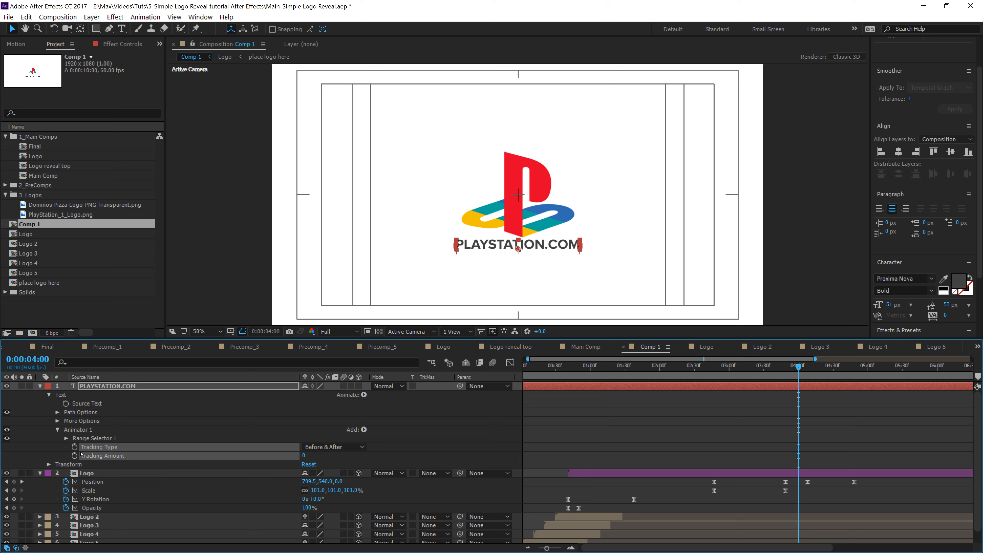
click(75, 456)
click(805, 451)
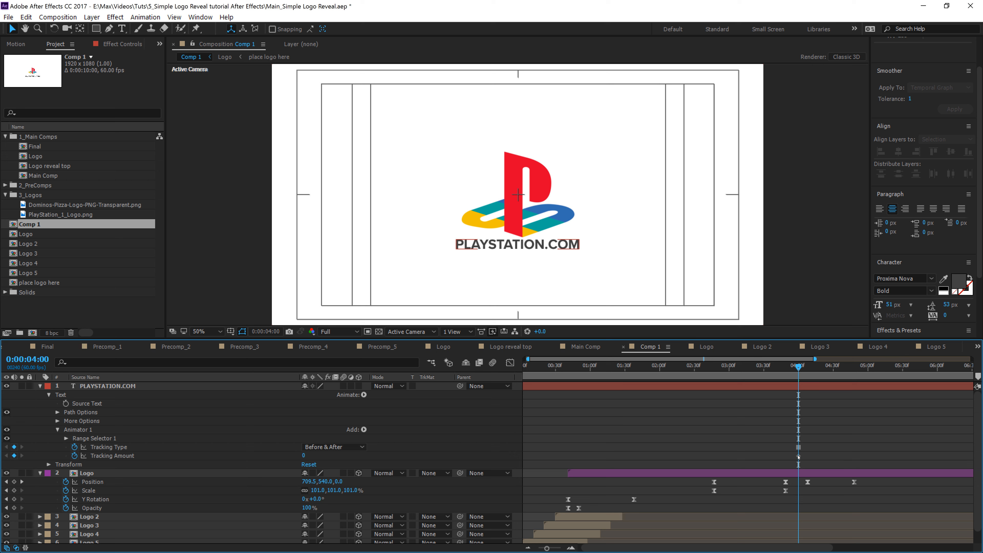
drag(798, 456, 841, 460)
drag(799, 381, 825, 383)
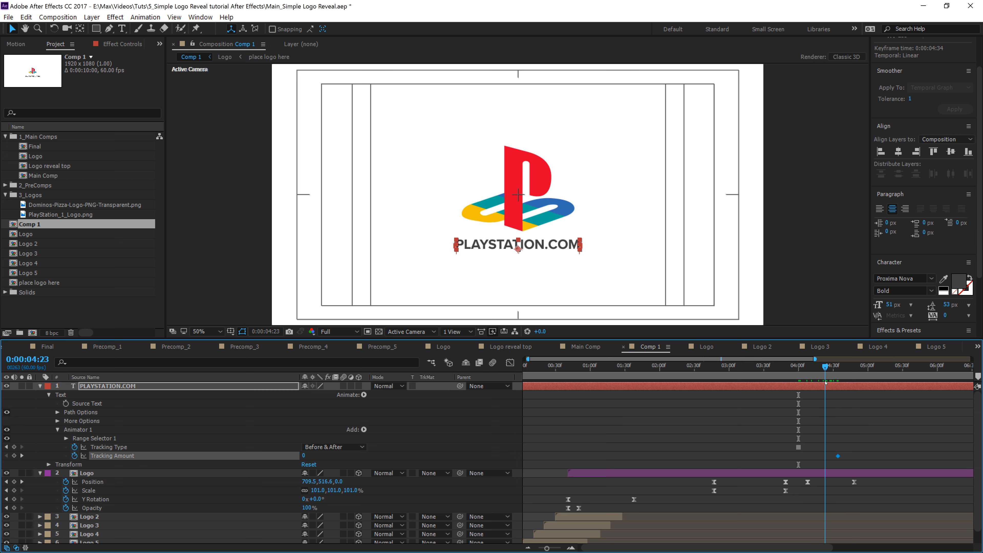
drag(858, 460, 856, 460)
drag(864, 379, 820, 389)
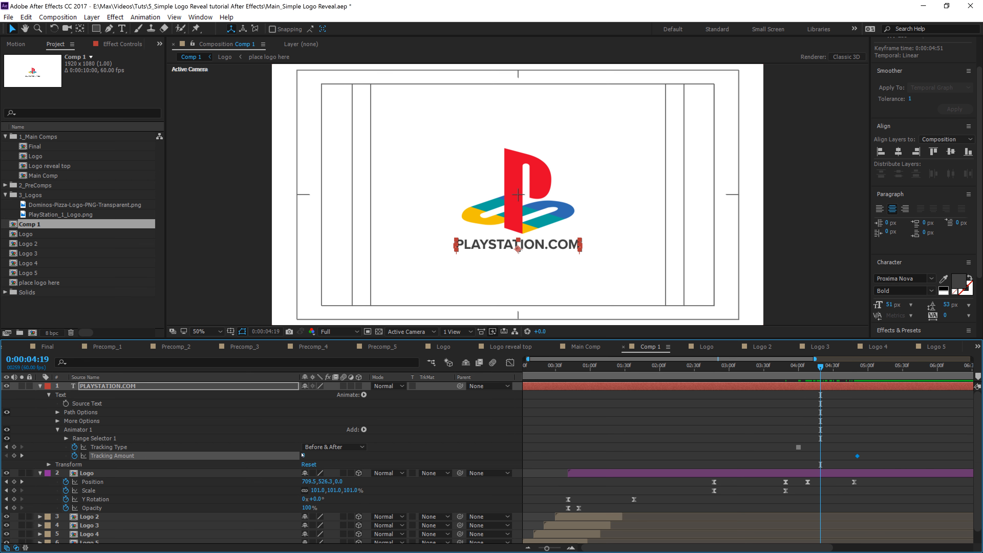
Step: Set the text's first Tracking Amount keyframe to 41 and move the second Tracking keyframe to about 5:24
drag(303, 456, 320, 453)
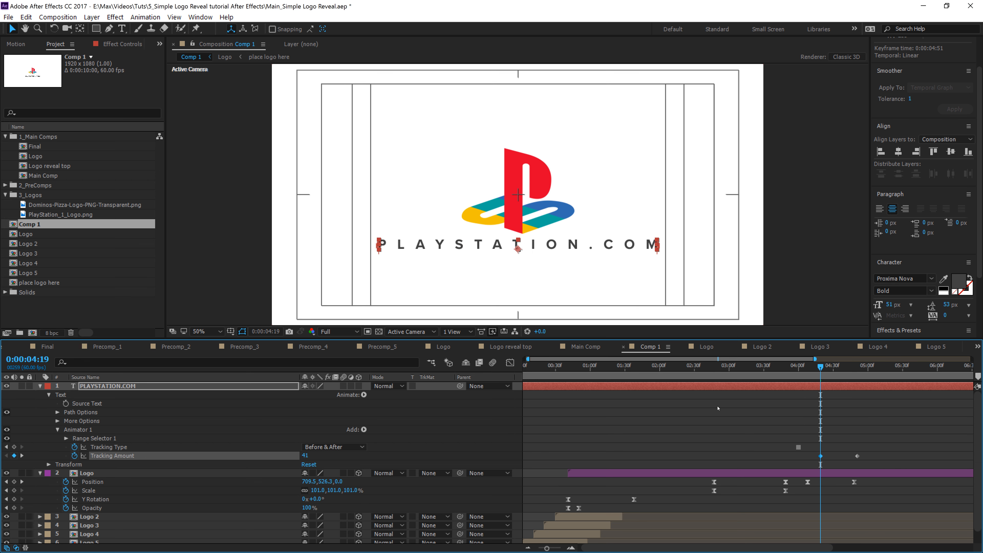
drag(820, 366, 854, 364)
drag(857, 456, 894, 456)
Step: Show the text layer's animated properties and play back the tracking animation
key(u)
click(801, 366)
key(space)
Step: Select the text's Tracking and Opacity keyframes at 4:19 and apply Easy Ease Out to them
drag(854, 430, 813, 422)
key(space)
right_click(820, 412)
mouse_move(867, 539)
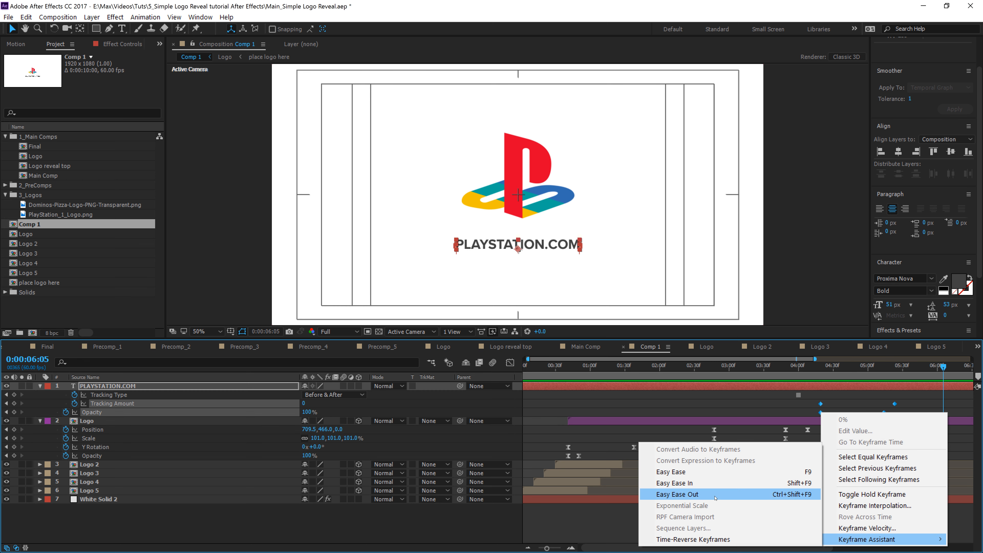
click(805, 473)
Step: Play back the eased text animation from about 4:12 and return to 4:19
click(812, 371)
key(space)
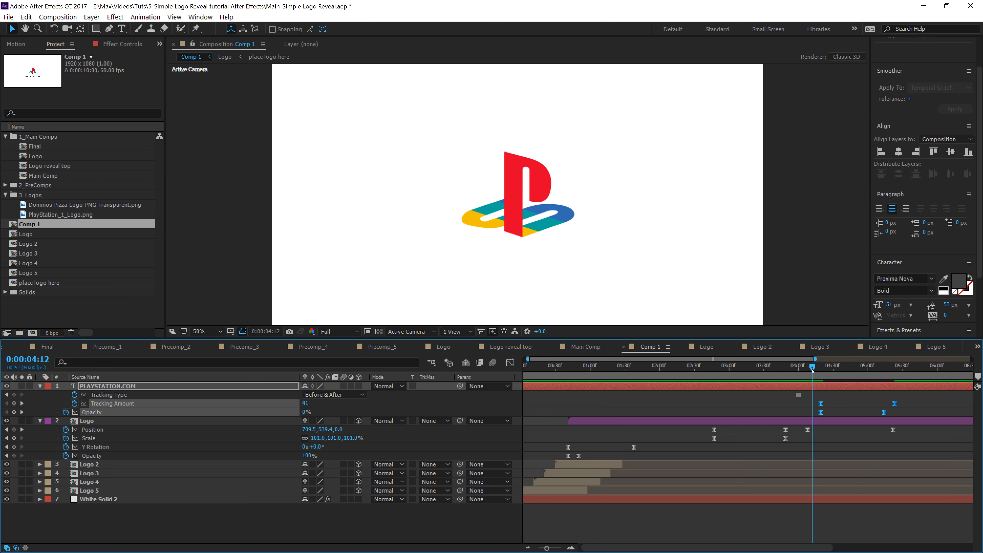
key(space)
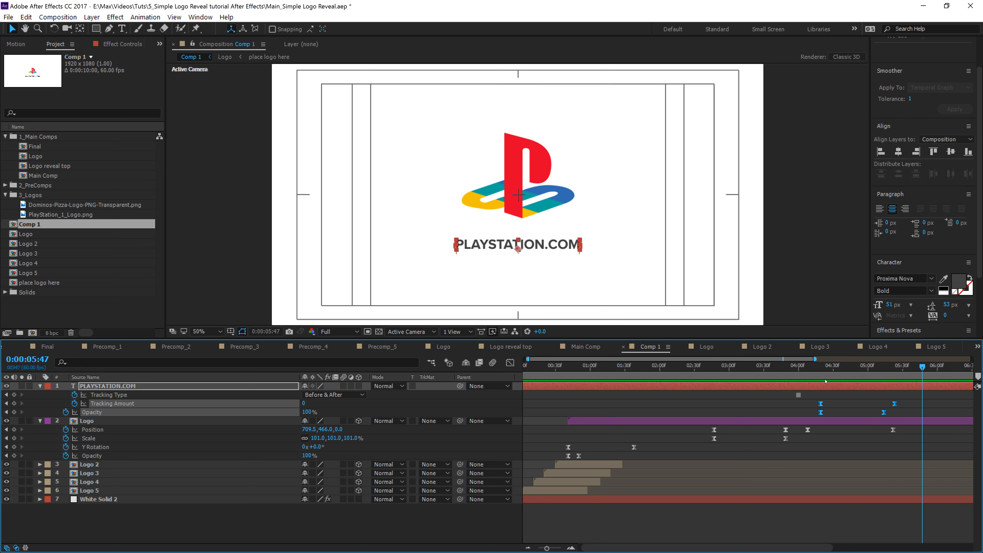
drag(812, 370, 821, 368)
drag(820, 366, 821, 367)
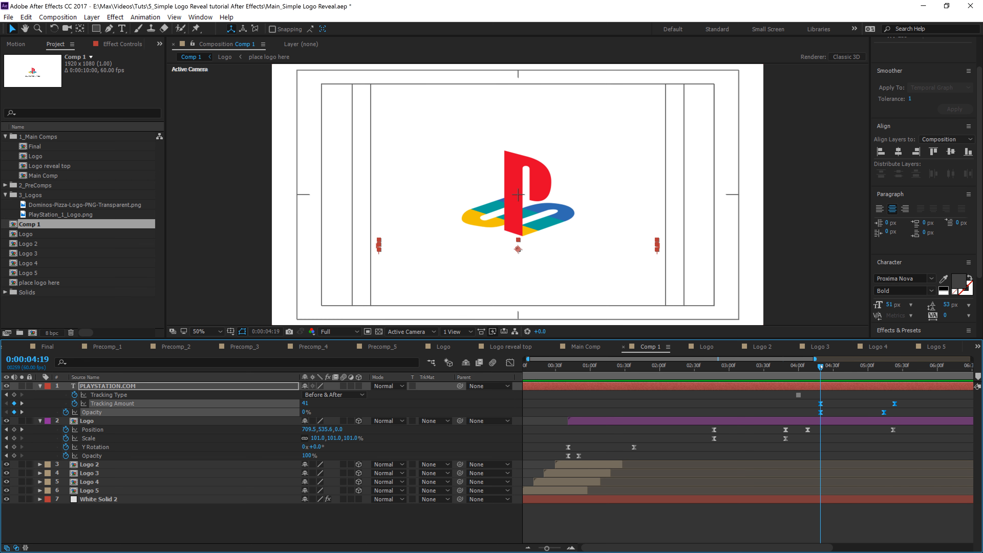
Step: Search the effects for Gaussian Blur and apply it to the PLAYSTATION.COM text layer
click(899, 330)
click(906, 286)
text(gaus)
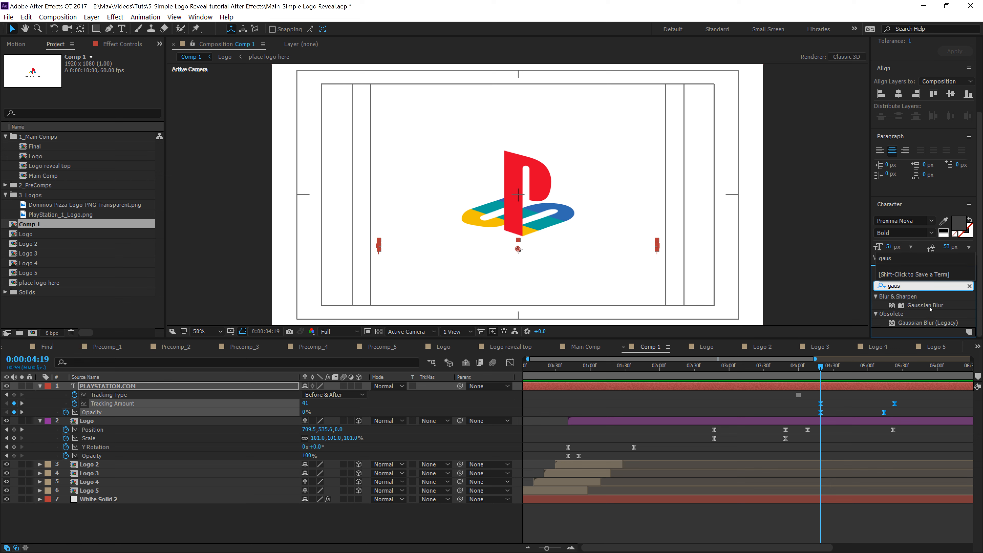
drag(925, 306, 532, 386)
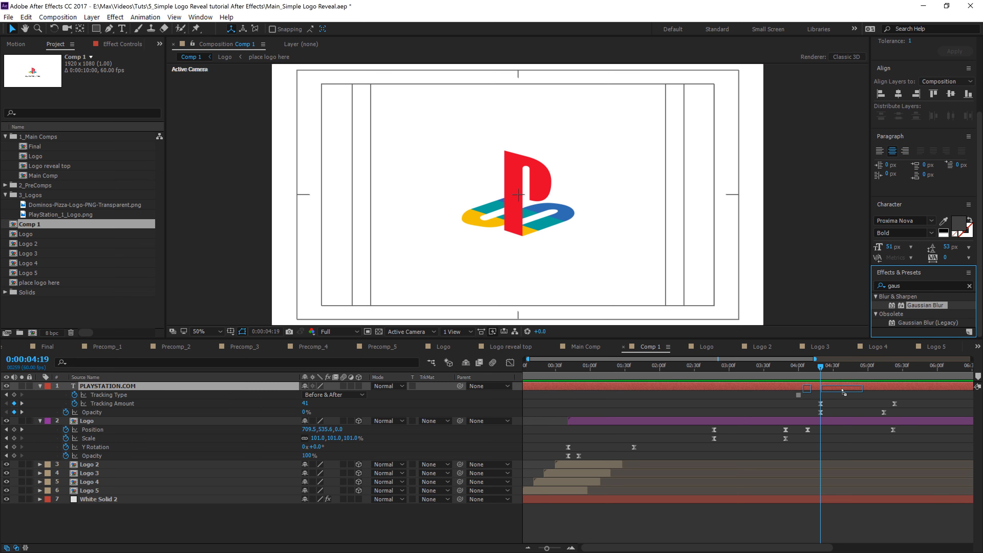
Step: Expand the text's Gaussian Blur effect and set a Blurriness keyframe at 4:19
click(98, 386)
key(e)
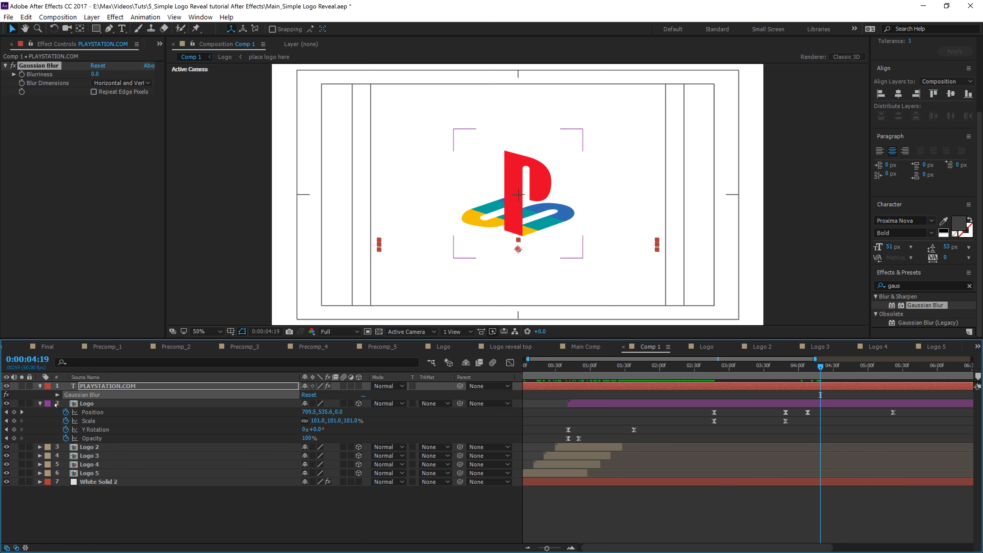
click(57, 395)
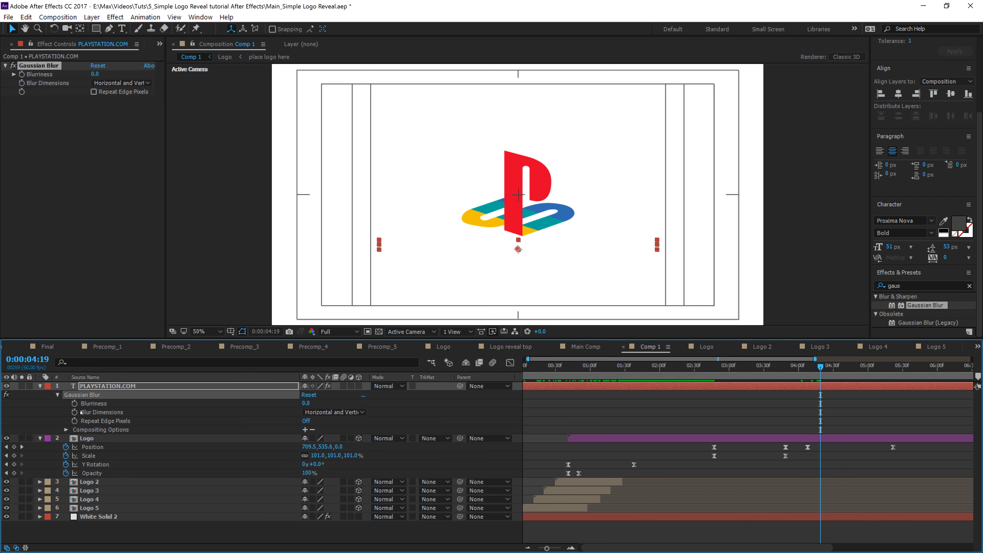
click(74, 404)
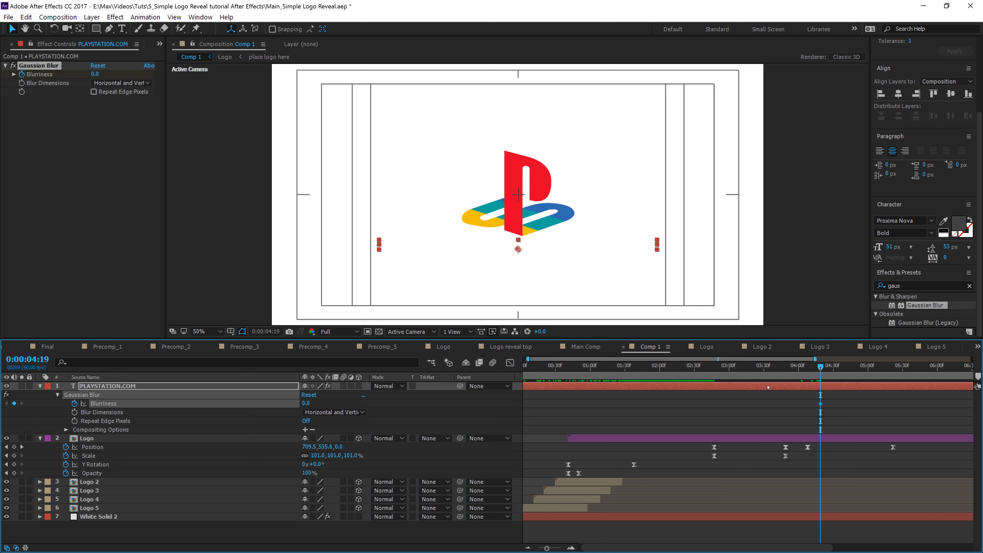
key(u)
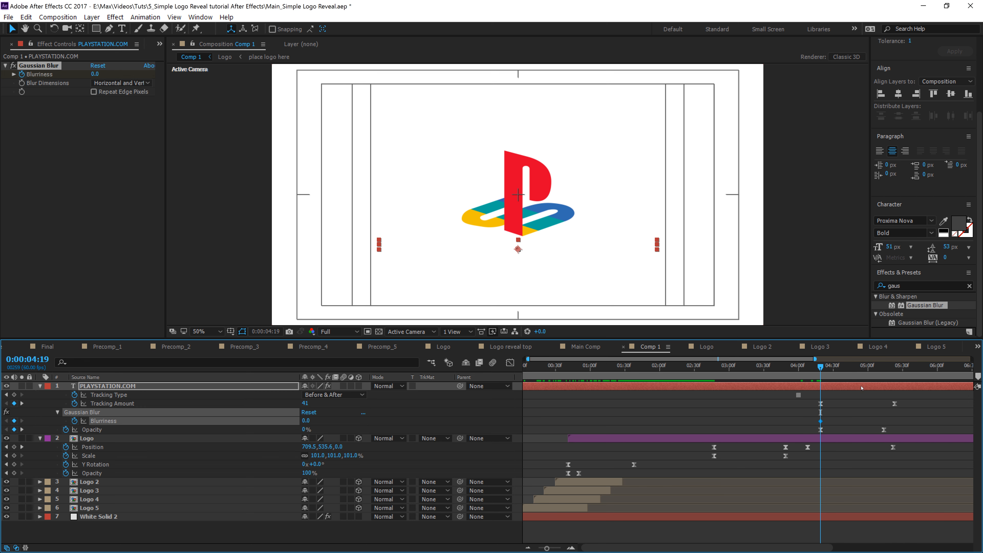
Step: Animate the text's Blurriness from 19.6 at 4:19 down to 0 at about 4:54
drag(820, 422, 859, 431)
drag(305, 421, 323, 422)
key(space)
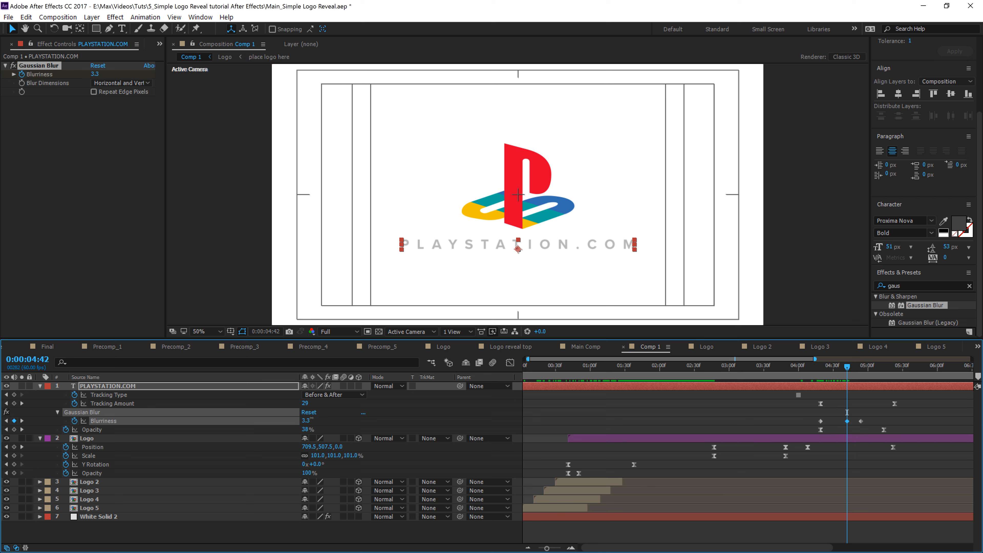
drag(306, 421, 356, 416)
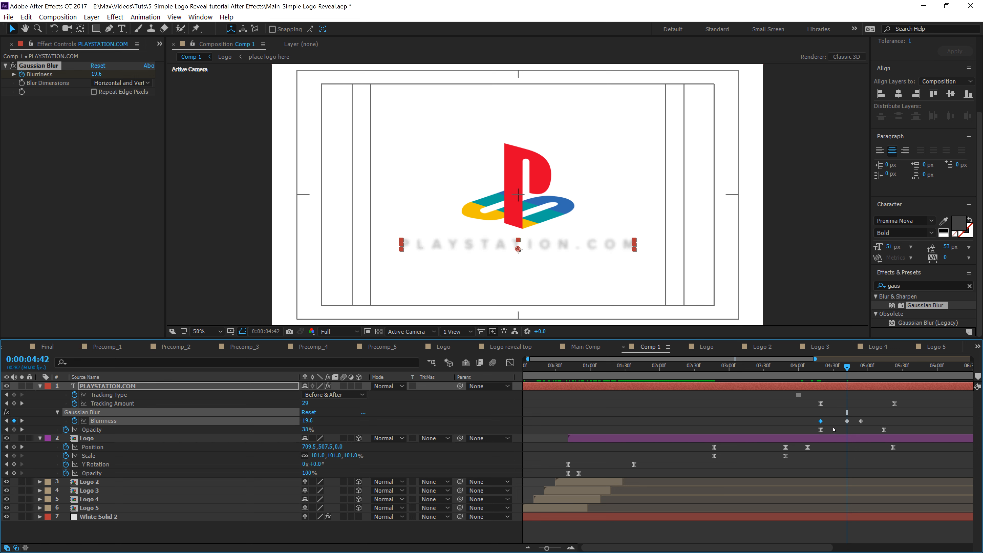
key(Delete)
drag(847, 421, 820, 421)
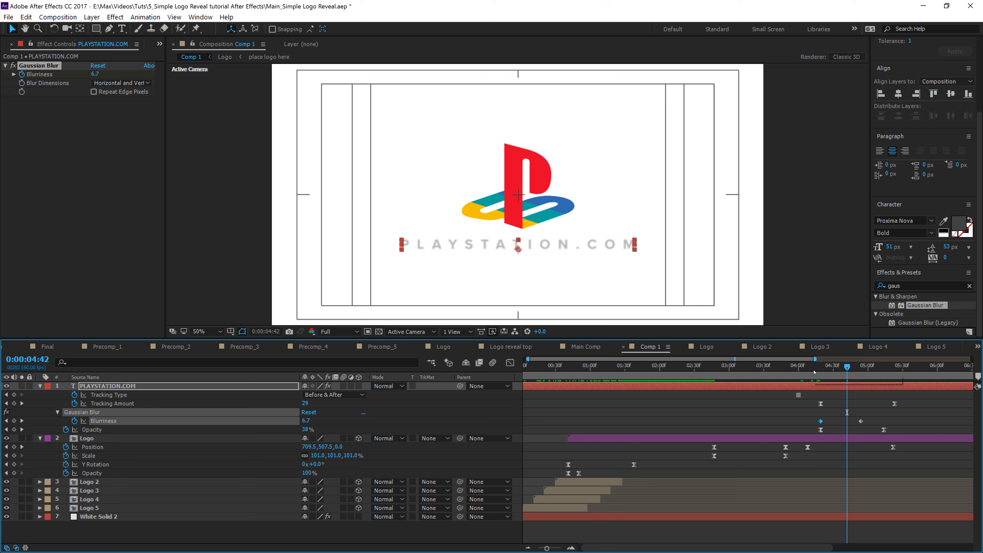
drag(847, 367, 809, 367)
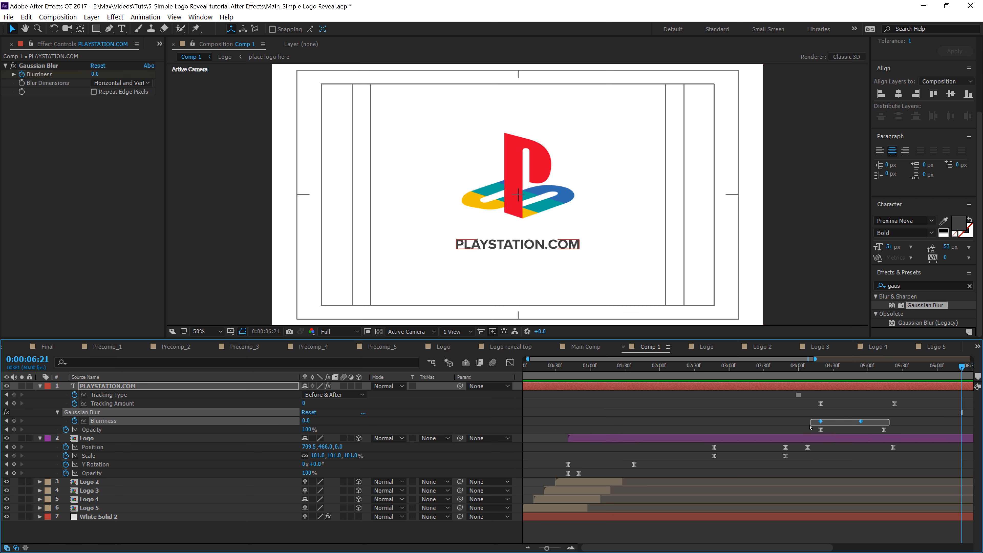
Step: Apply Easy Ease to the first Blurriness keyframe
right_click(820, 421)
mouse_move(891, 413)
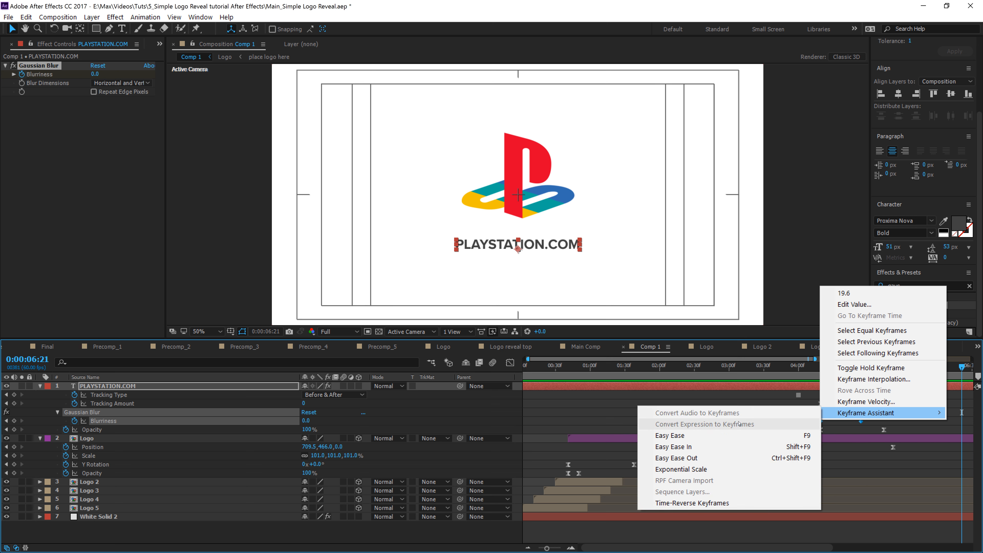
click(669, 436)
Step: Zoom the timeline out and play back the whole logo and text reveal from the start
click(812, 366)
key(space)
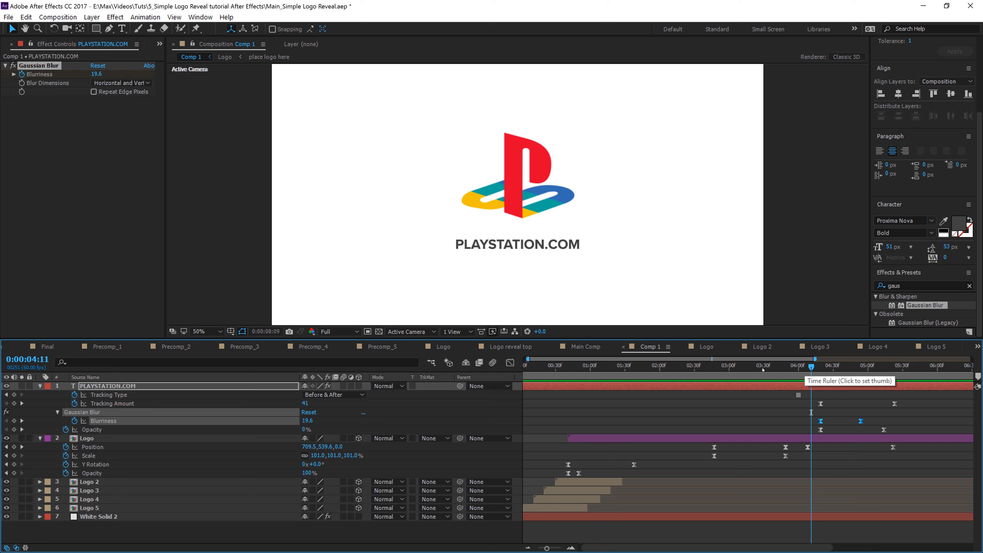
key(space)
key(minus)
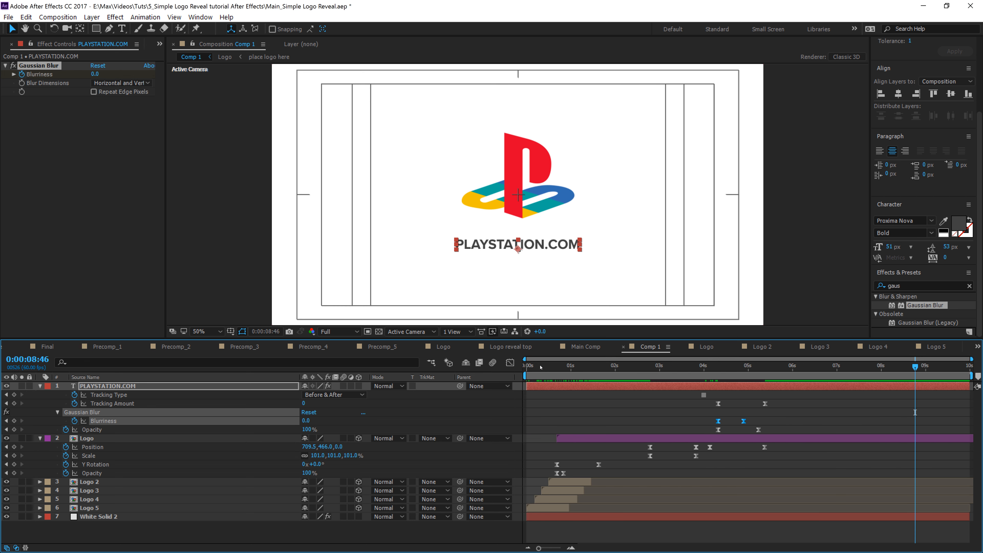
drag(541, 367, 517, 371)
key(space)
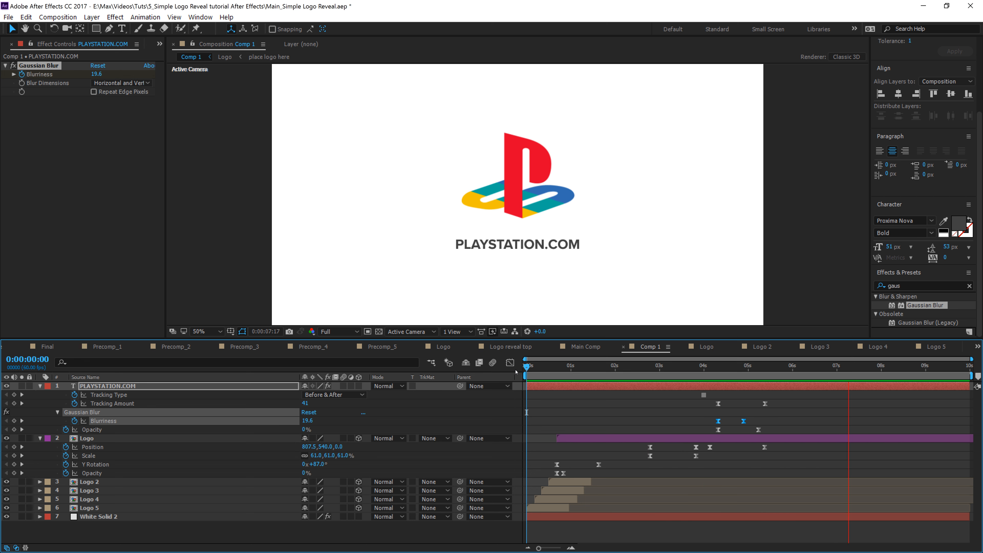
key(space)
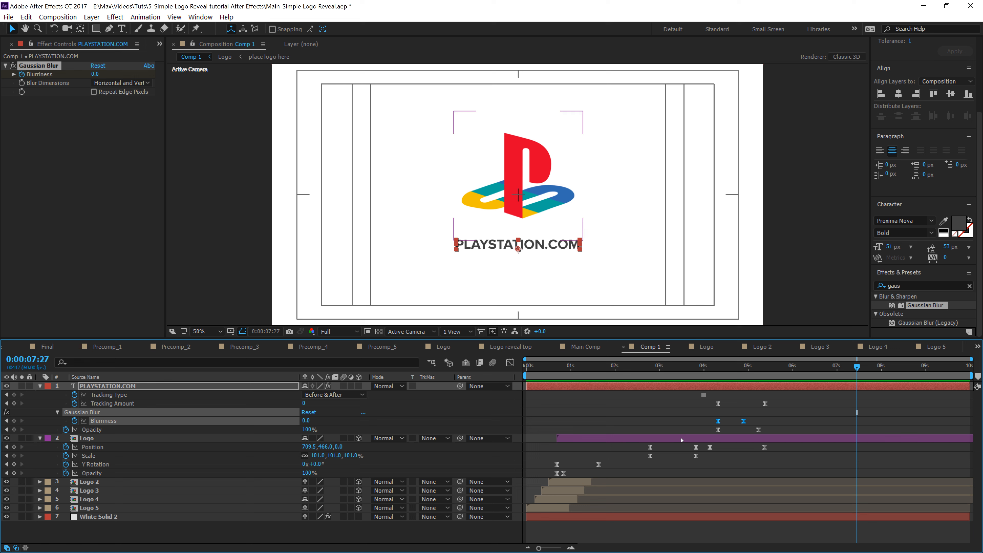
click(795, 403)
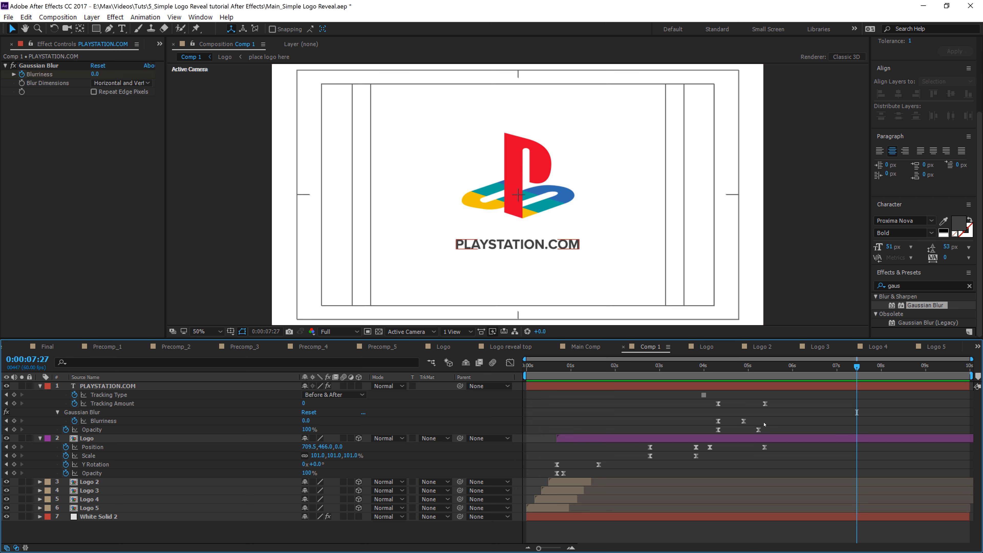
Step: Collapse Comp 1's layers, open the Final composition and create a new deep royal blue solid layer
click(40, 386)
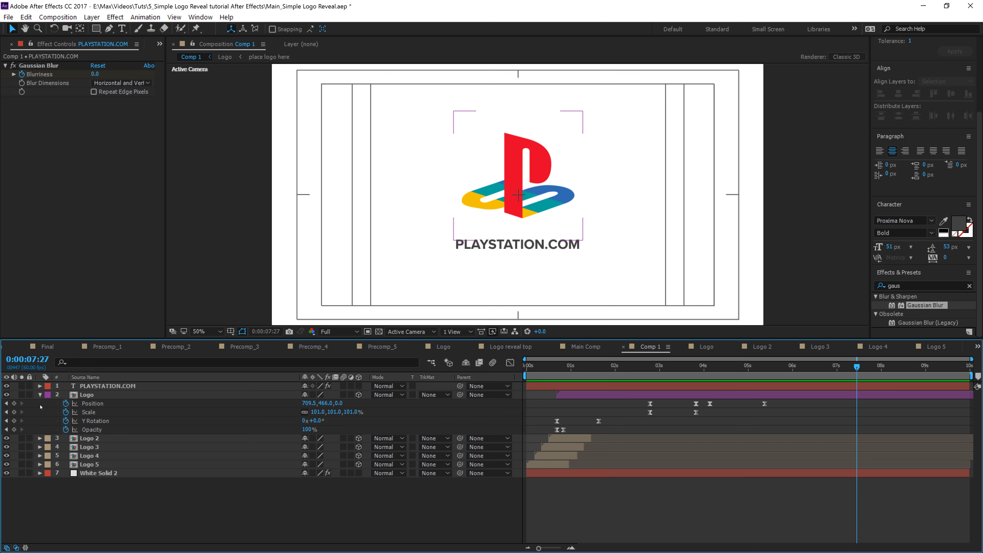
click(40, 395)
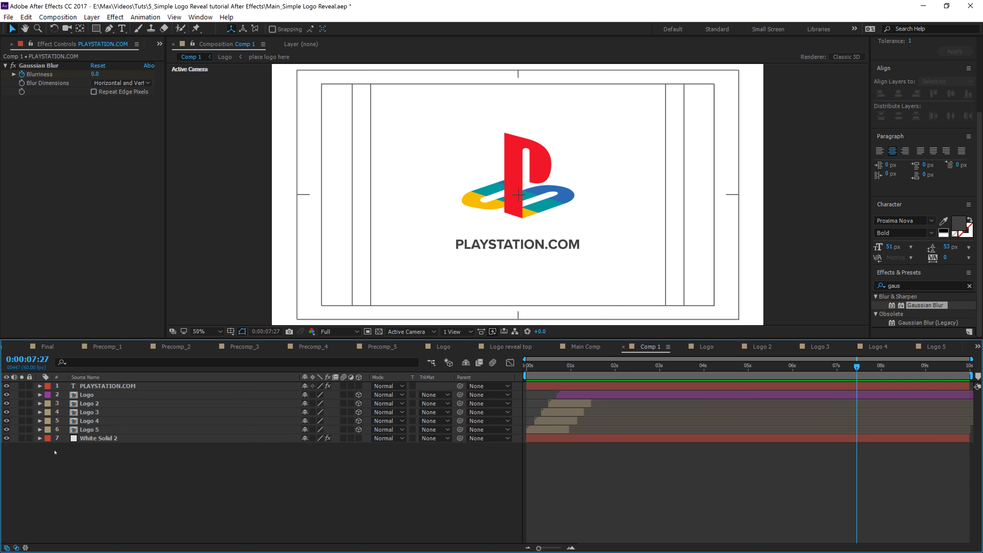
click(51, 347)
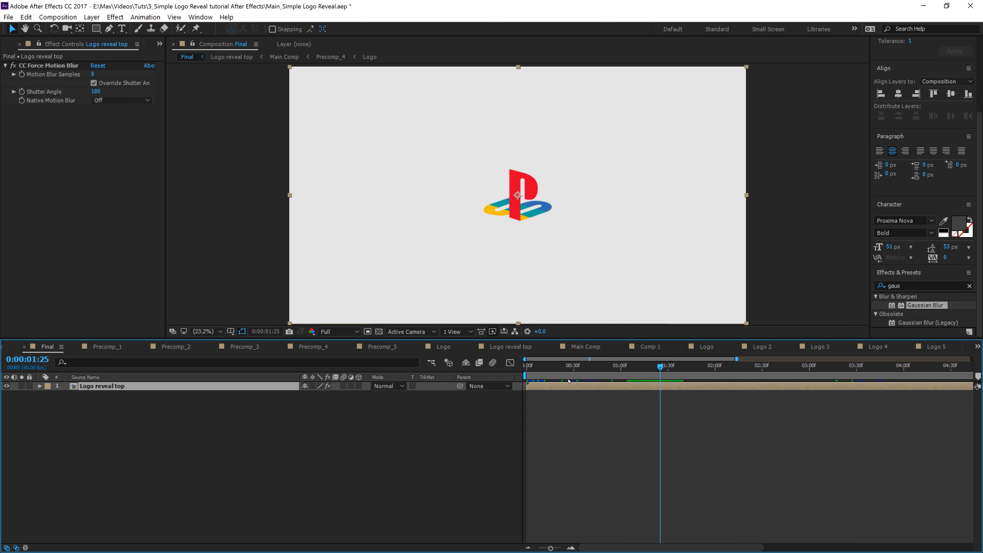
drag(529, 371, 539, 371)
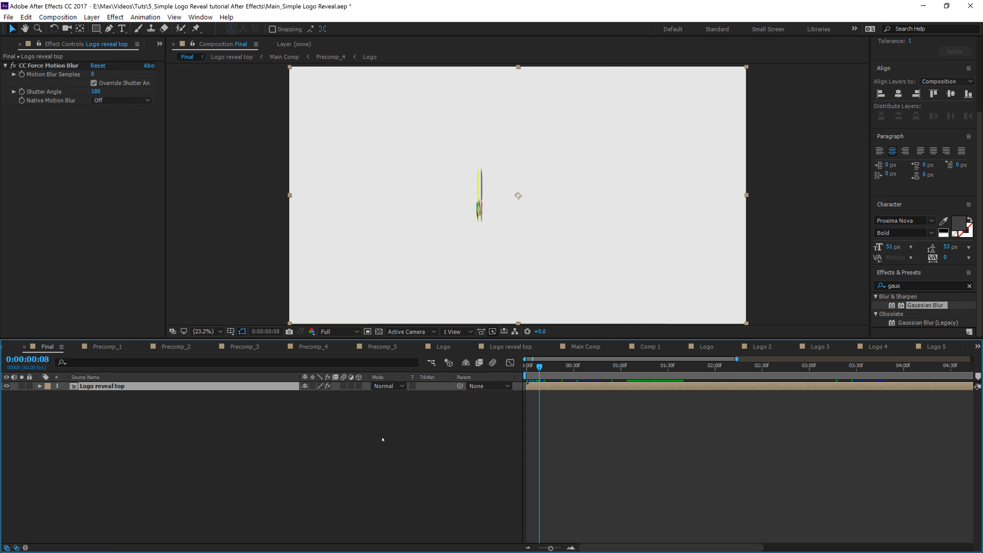
right_click(320, 418)
mouse_move(342, 423)
click(479, 450)
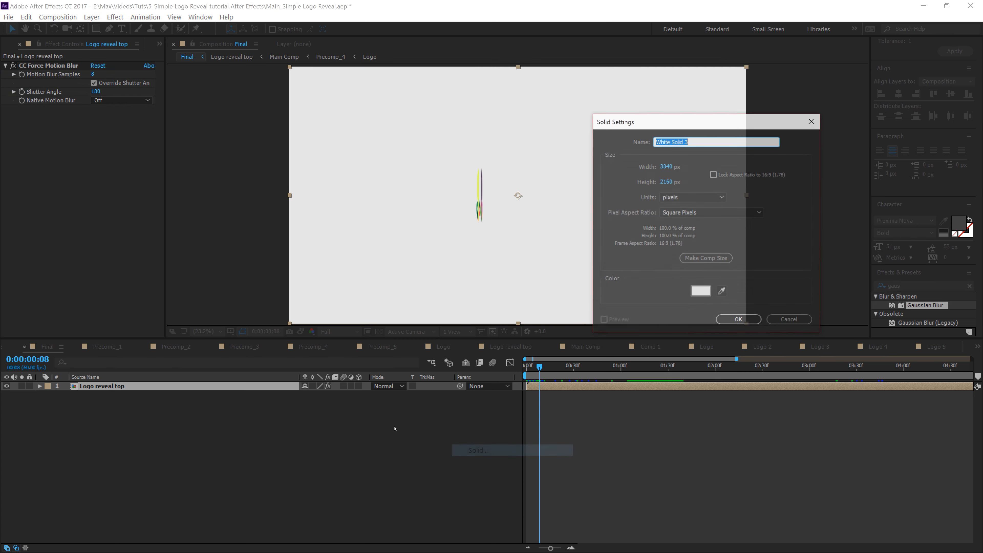
click(703, 294)
click(374, 209)
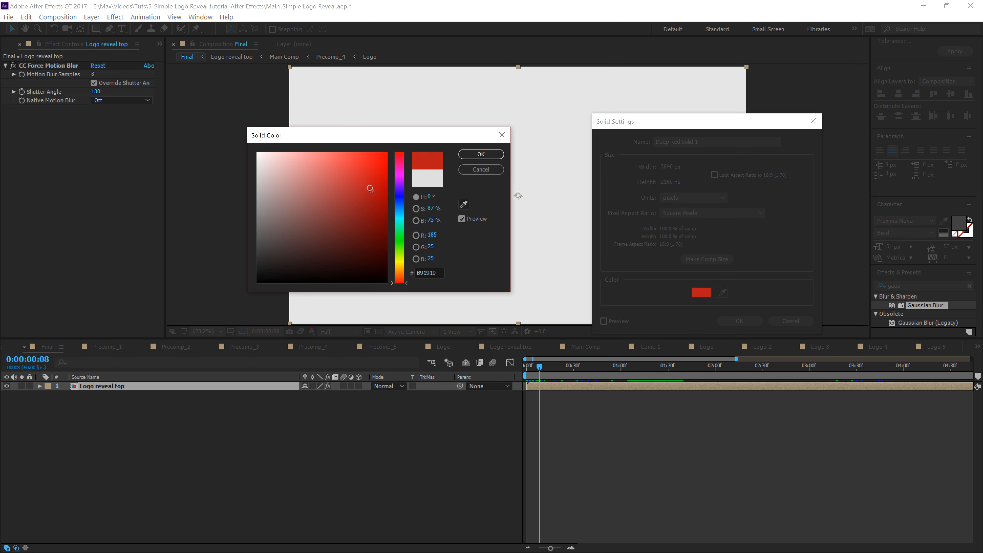
click(397, 204)
click(481, 154)
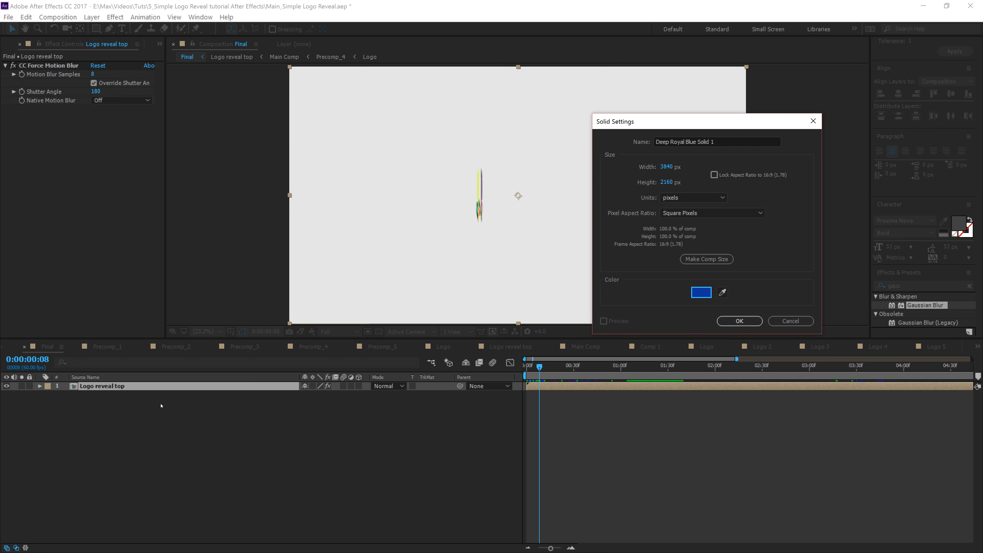
click(740, 321)
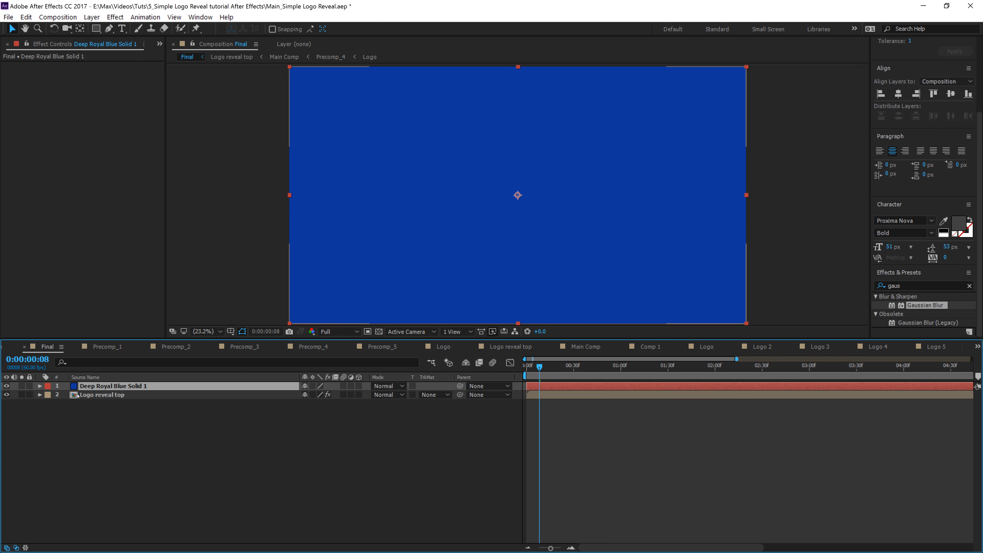
Step: Move the blue solid beneath the Logo reveal top layer as the background
drag(104, 410, 134, 413)
key(ctrl+Up)
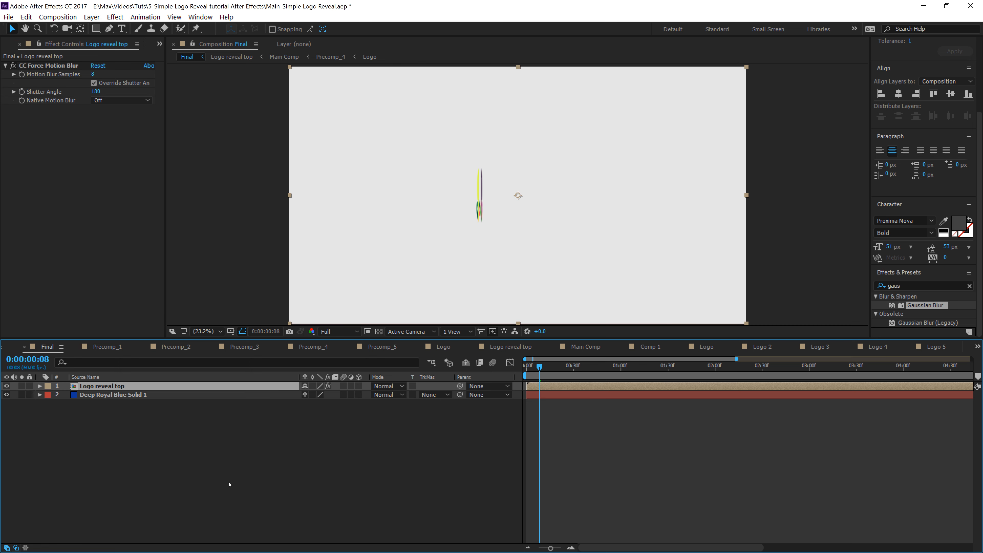
drag(540, 368, 888, 393)
drag(550, 548, 538, 549)
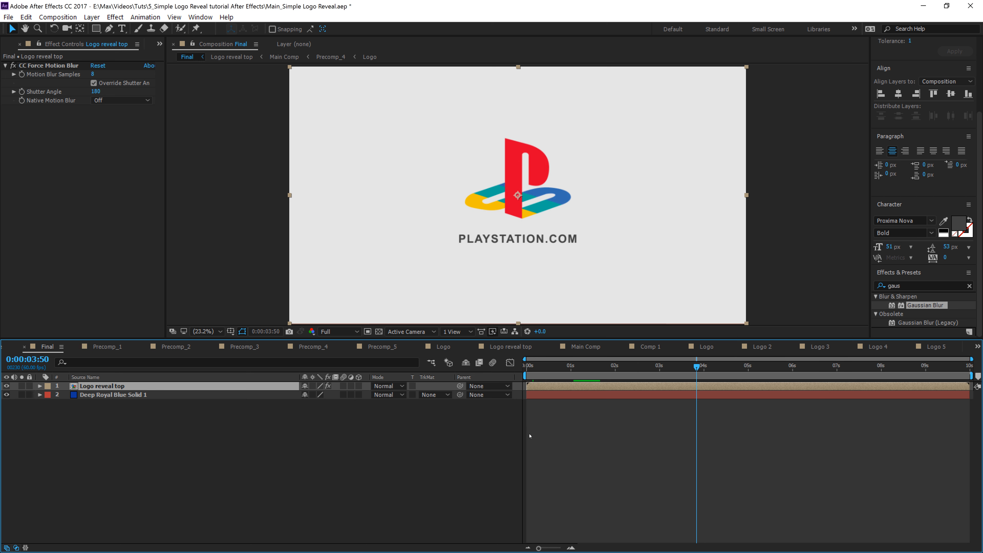
drag(697, 371, 526, 374)
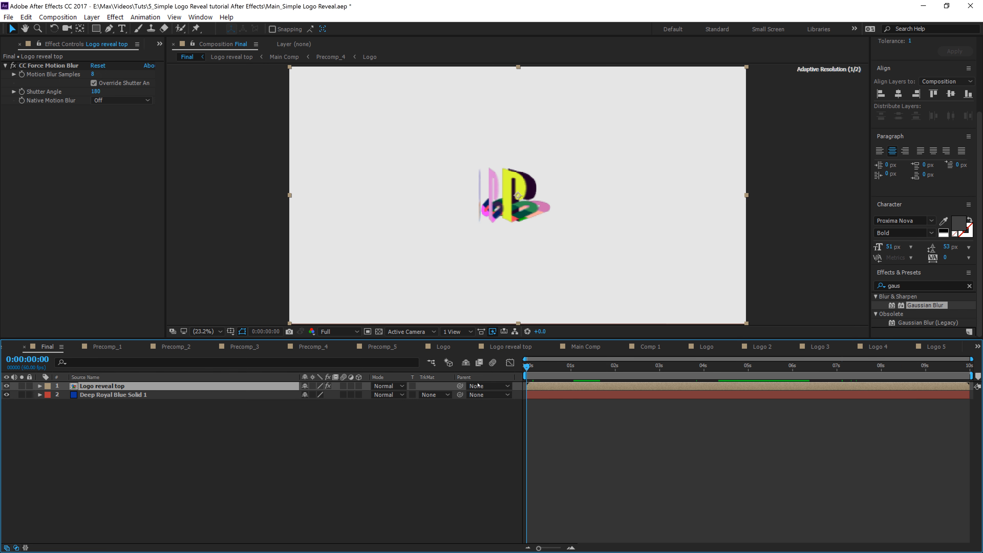
click(483, 478)
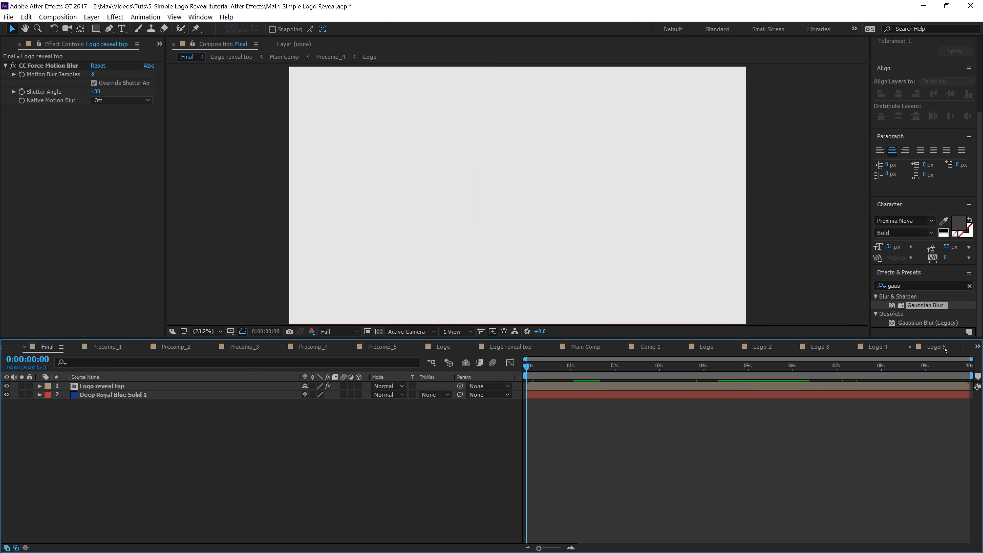
Step: Open the Logo 5 composition and return to Comp 1
click(936, 346)
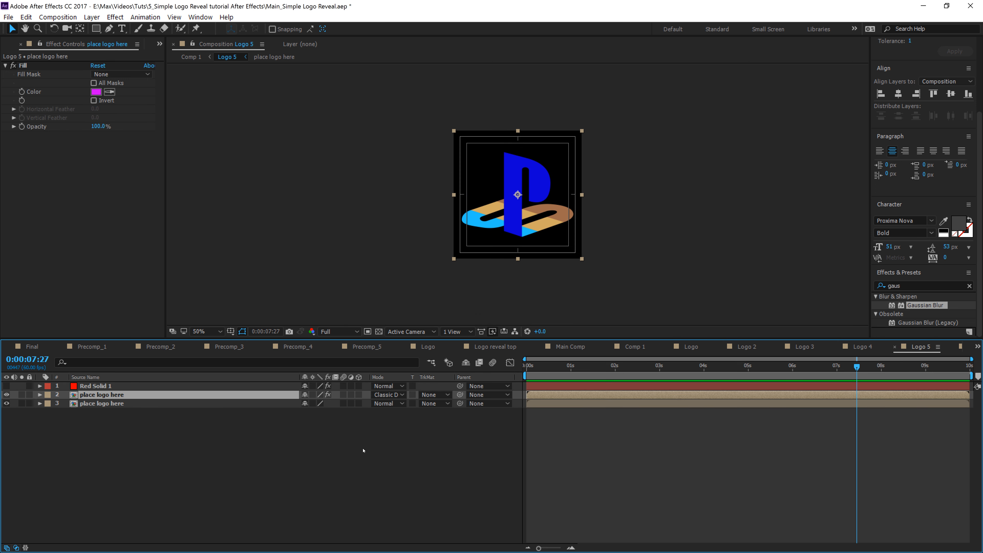
click(196, 56)
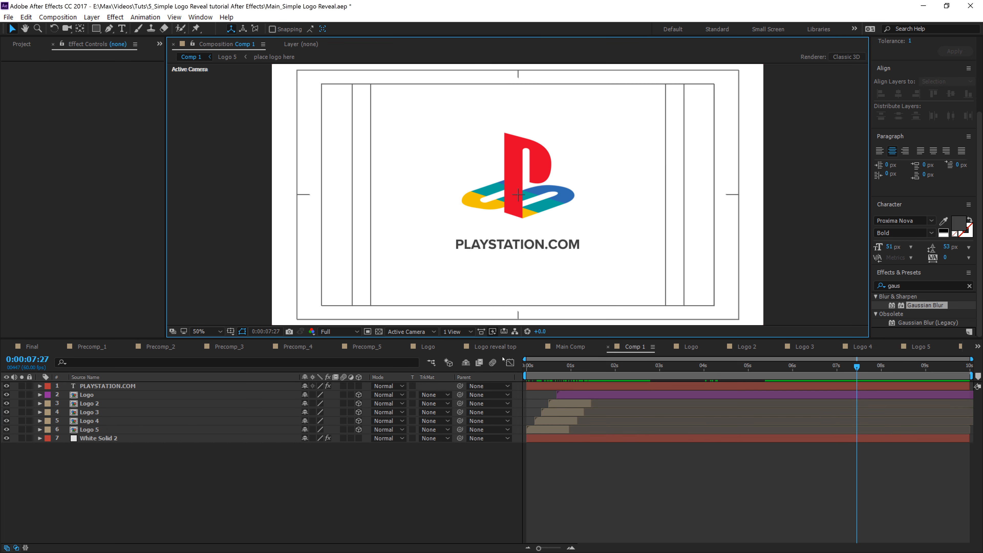
Step: Turn off the safe-area guides in the viewer and play back Comp 1 from the start
click(241, 333)
click(264, 342)
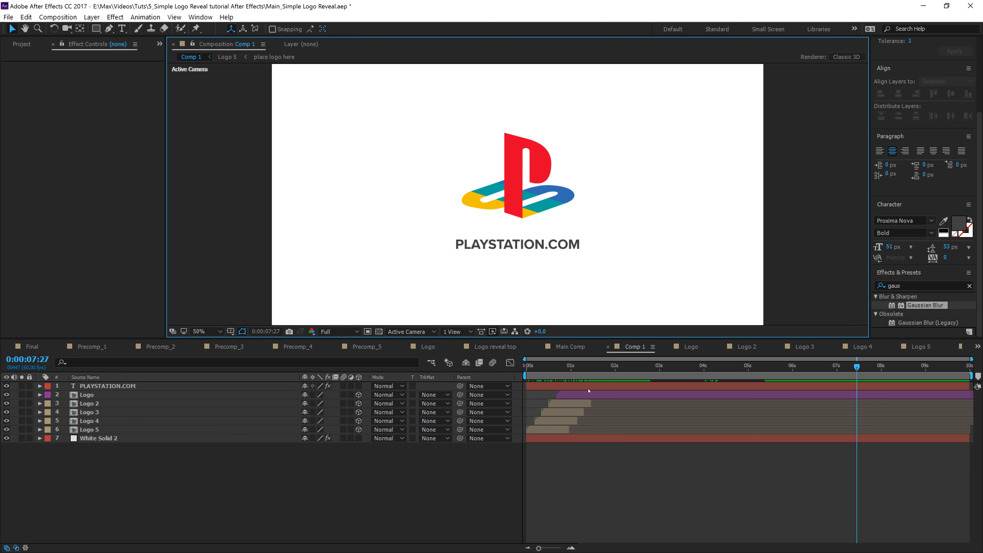
key(Home)
key(space)
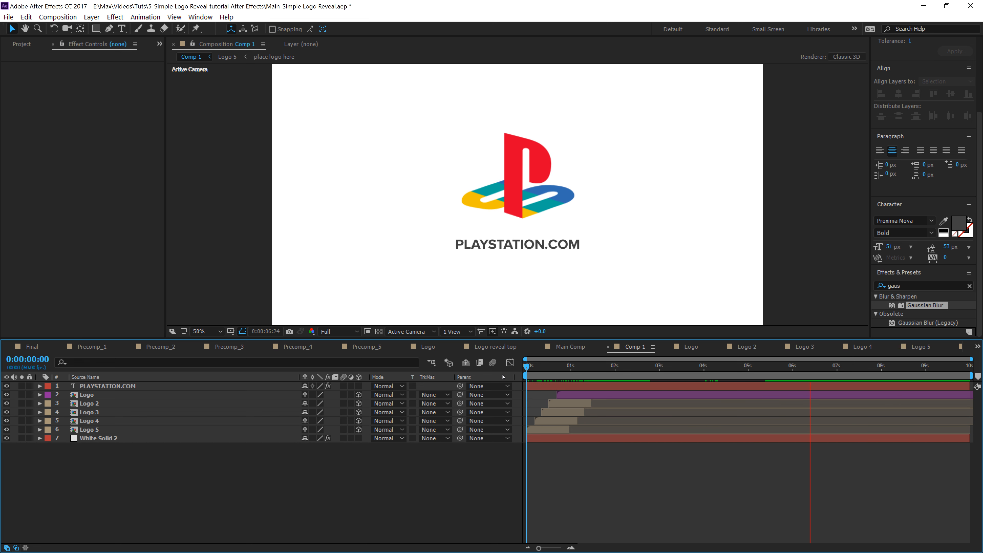
key(space)
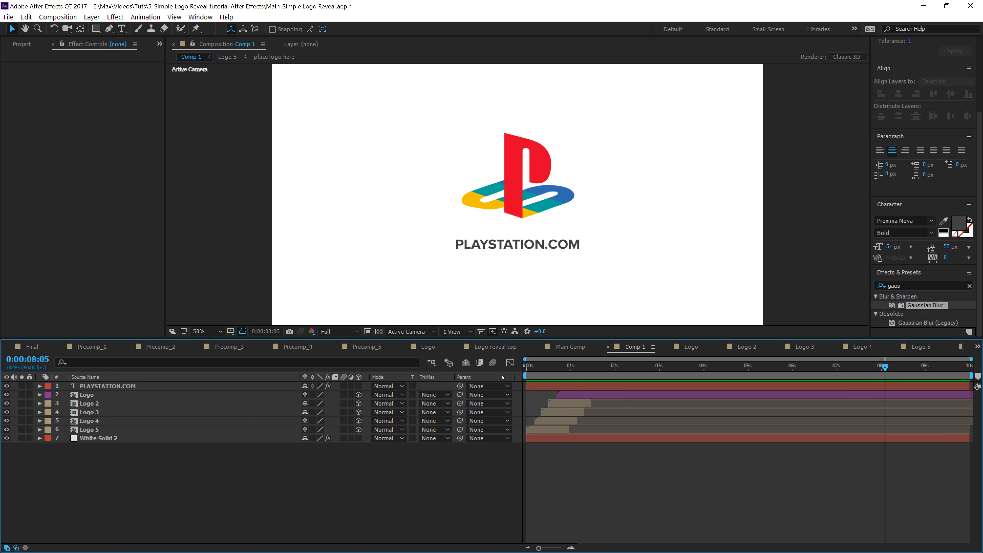
Step: Pre-compose the PLAYSTATION.COM and five Logo layers into a new composition named PREcomp_Main
drag(76, 463, 159, 383)
click(136, 481)
click(90, 429)
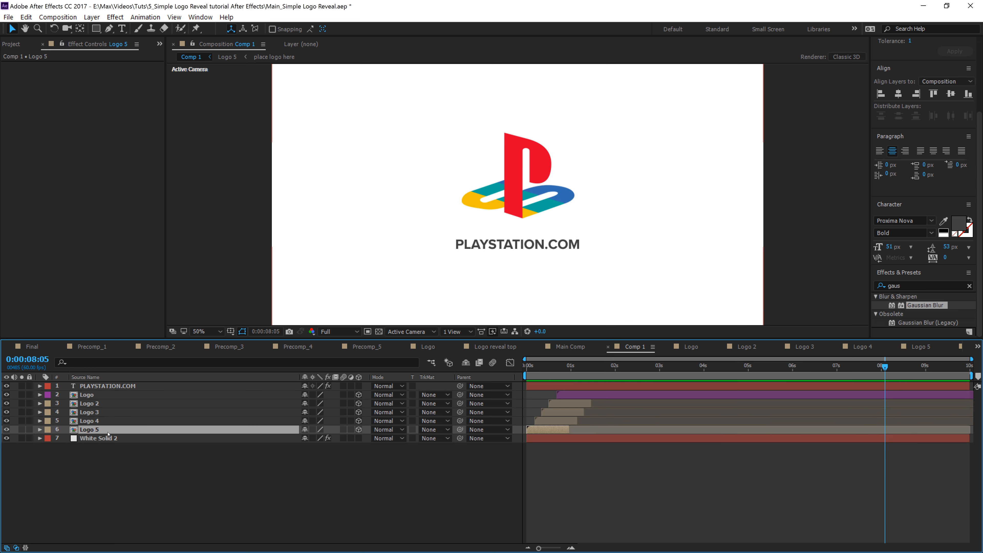
shift+click(106, 386)
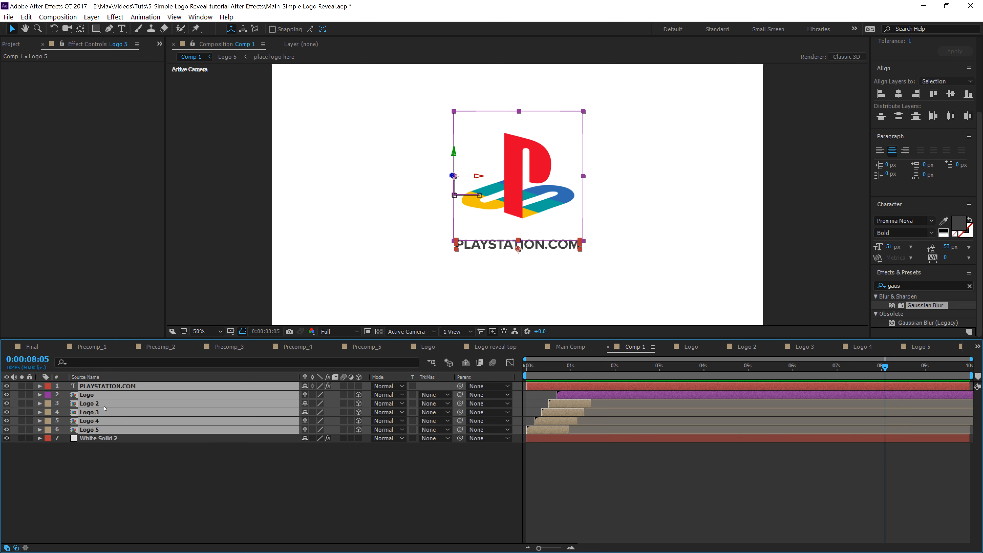
right_click(105, 408)
click(157, 460)
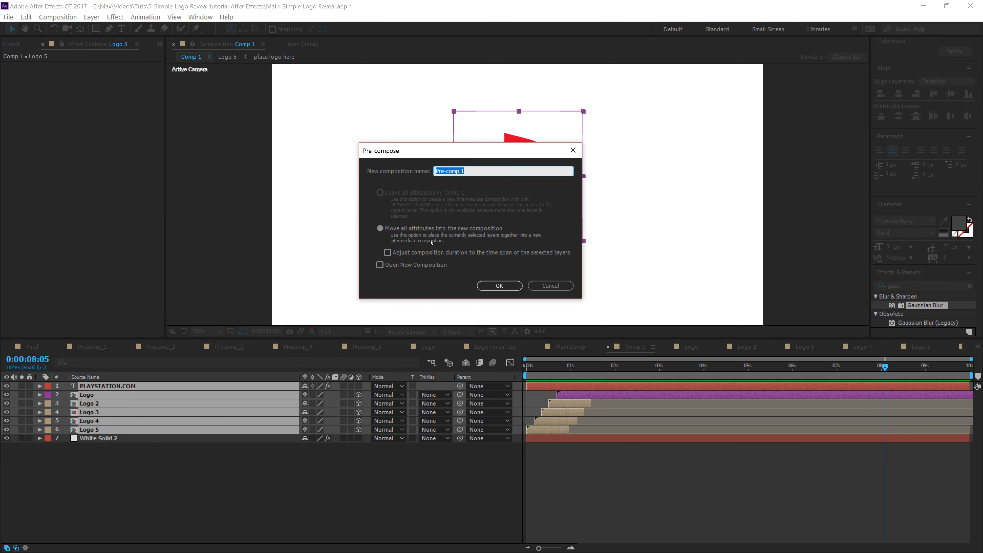
text(PREcomp_Main)
key(Return)
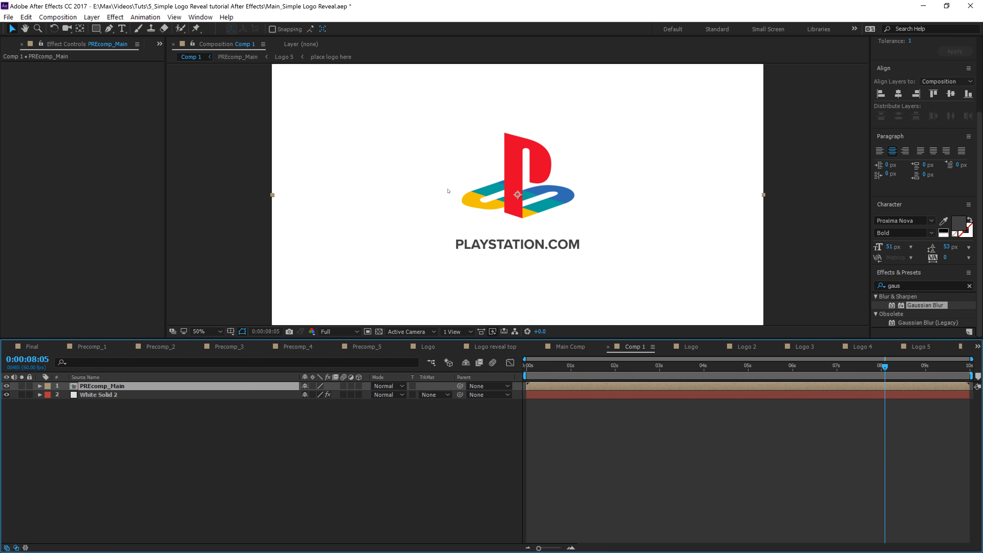
Step: Add a Position keyframe to White Solid 2 at 0:00:07:01
click(97, 394)
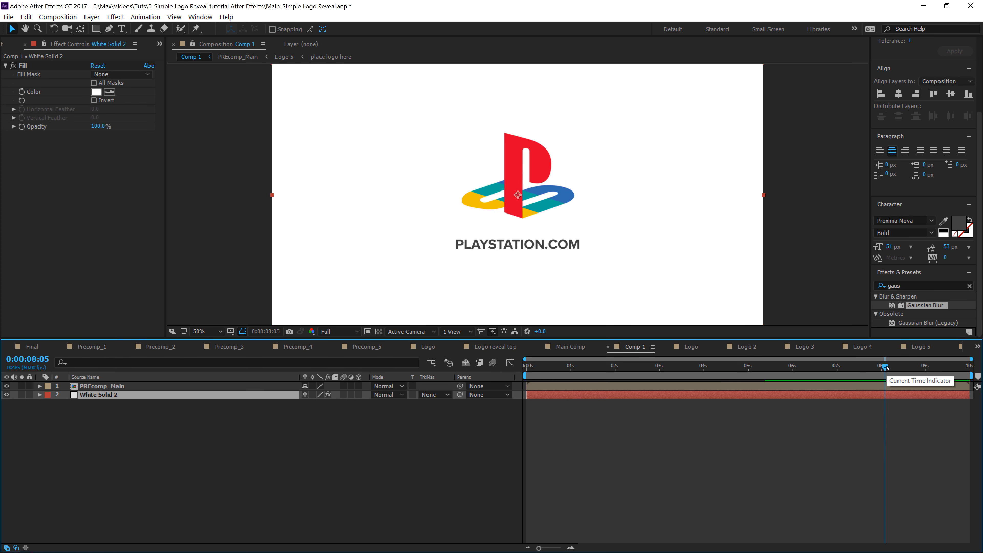
drag(886, 366, 838, 366)
click(103, 431)
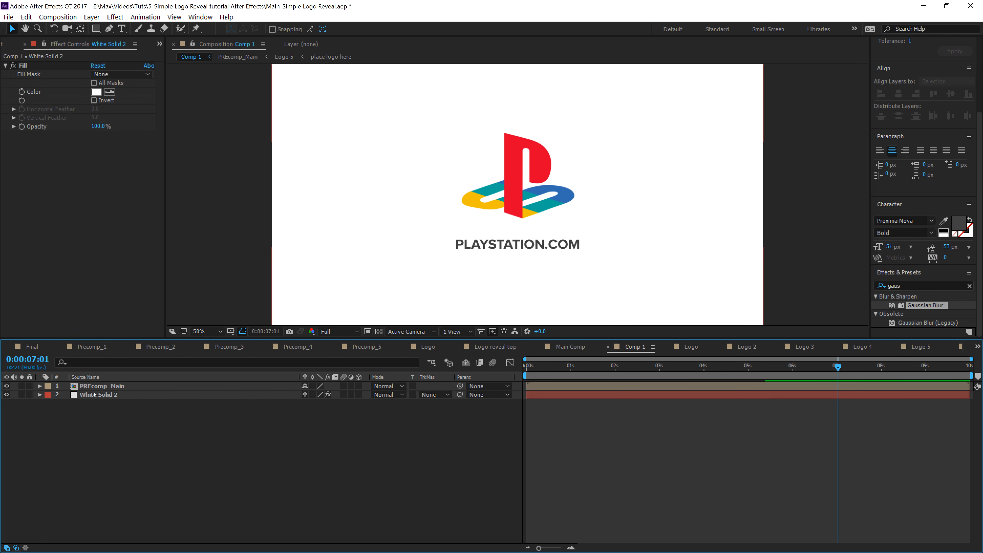
click(104, 395)
key(p)
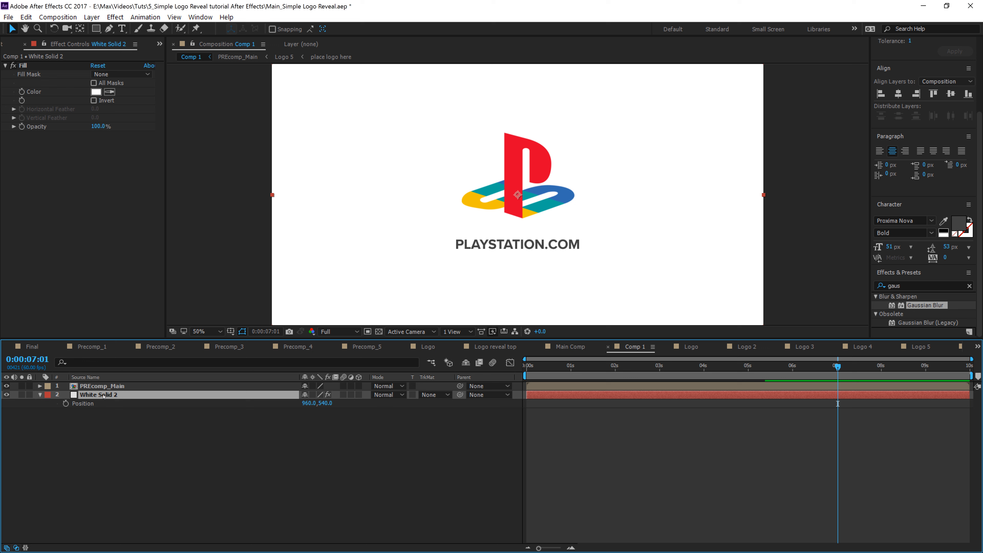
click(65, 403)
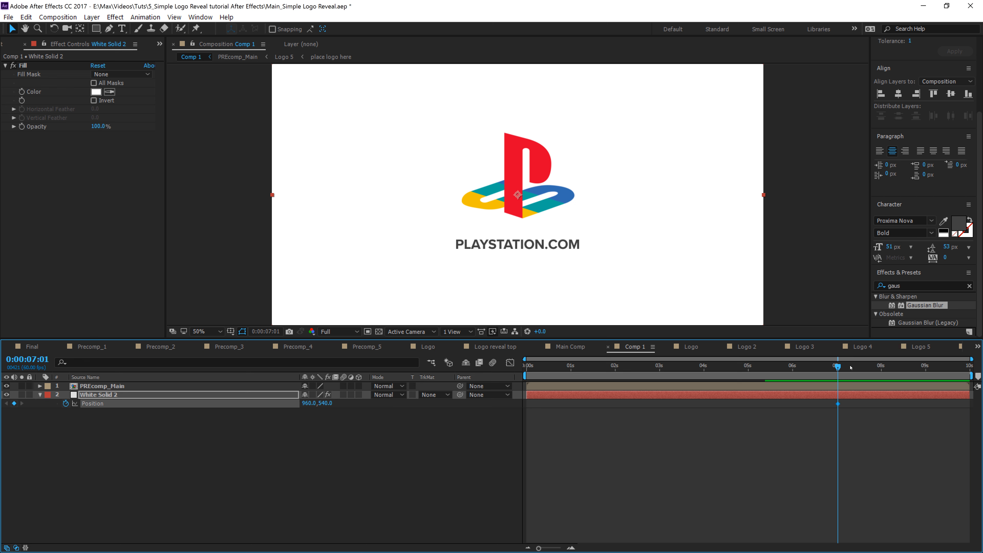
Step: At about 0:00:08:56, move the white solid straight up off the frame to a position of 960, -540
drag(850, 368, 923, 381)
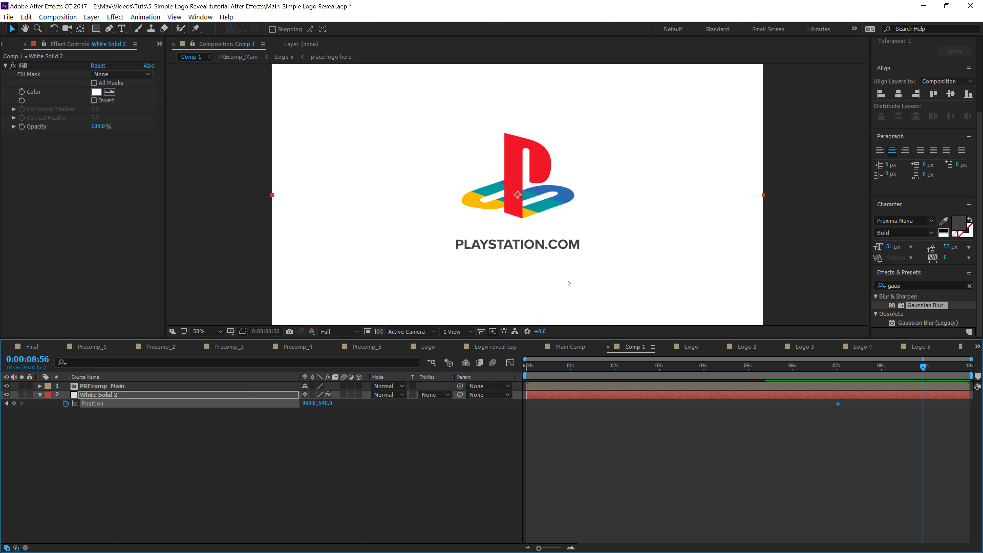
drag(568, 283, 579, 25)
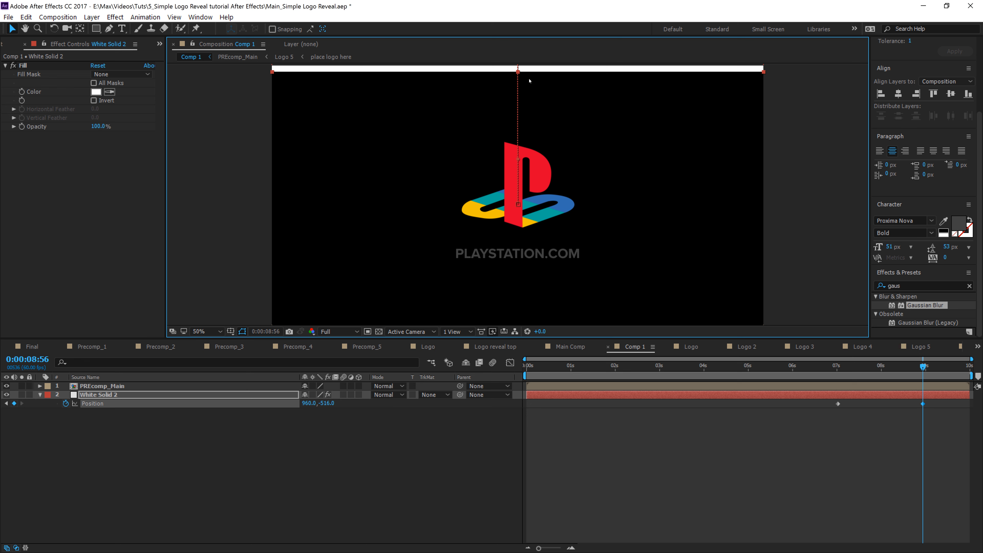
click(206, 332)
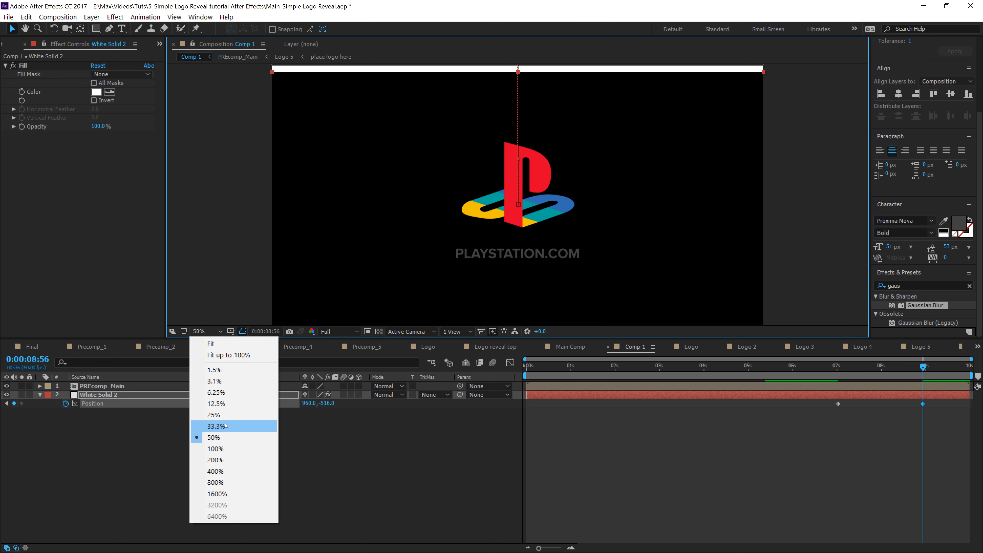
click(217, 426)
key(Up)
key(Up)
key(Up)
key(Up)
key(Up)
key(Up)
key(Up)
key(Up)
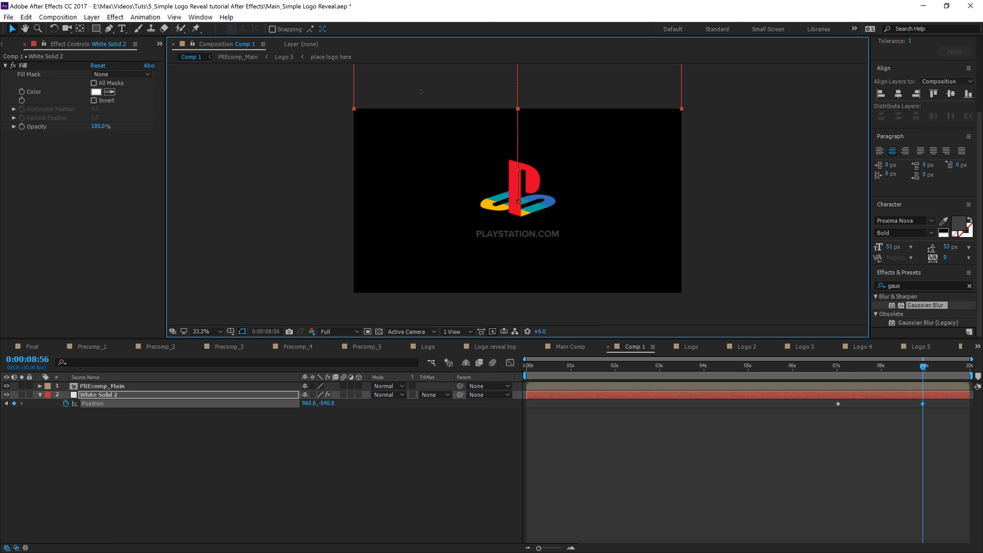
Step: Apply Easy Ease to both of the white solid's Position keyframes
click(821, 380)
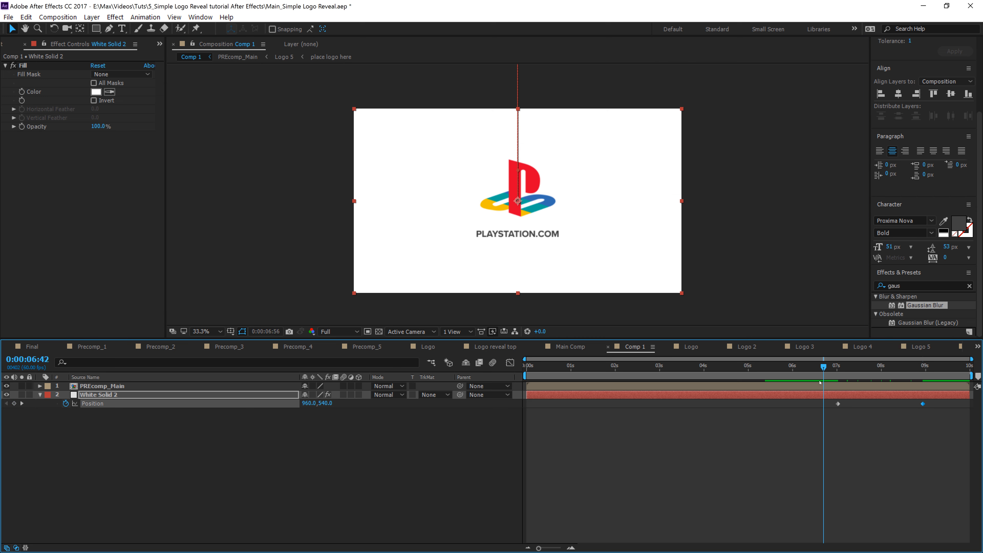
drag(820, 382, 859, 382)
drag(939, 401, 824, 415)
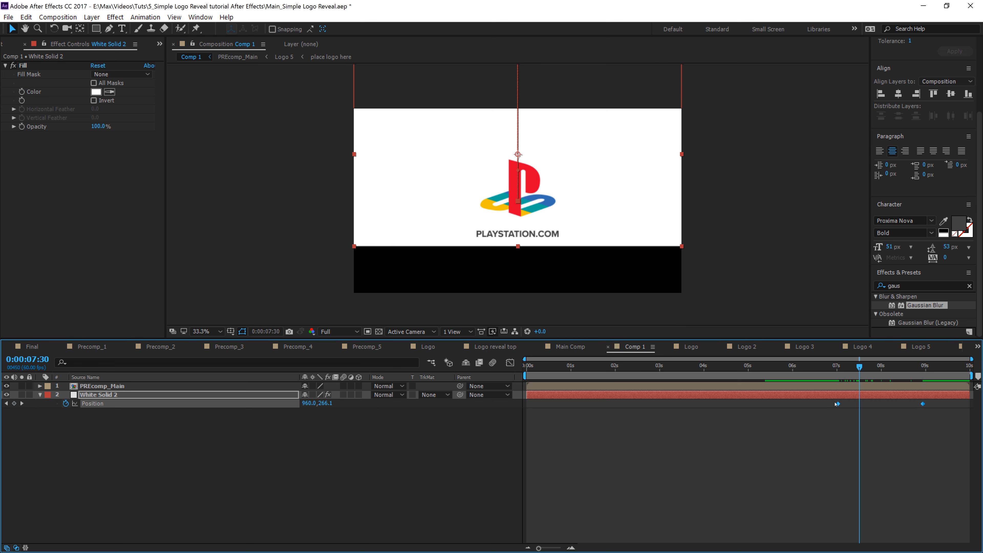
right_click(837, 404)
mouse_move(886, 529)
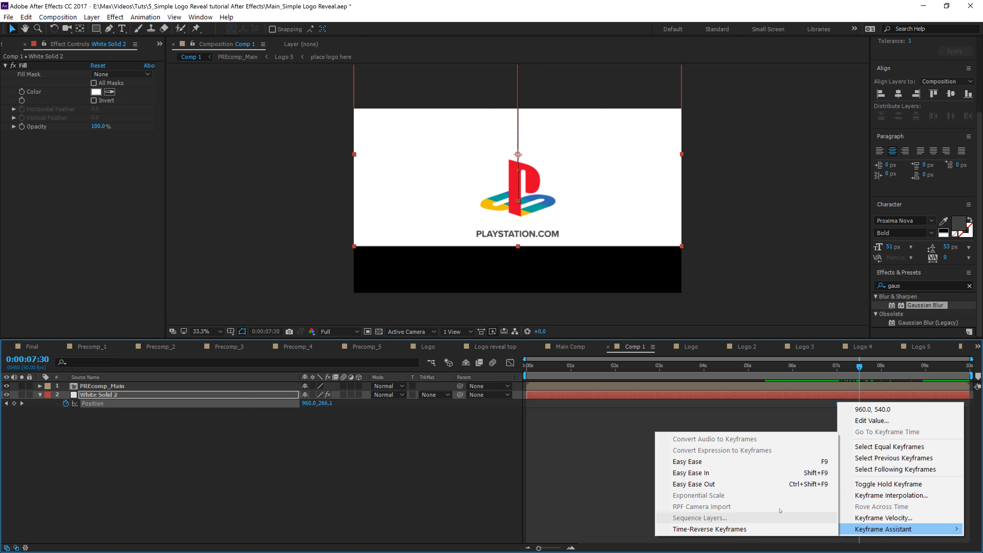
click(734, 467)
Step: Play back Comp 1 from the start to preview the white solid sliding away
drag(859, 365, 518, 403)
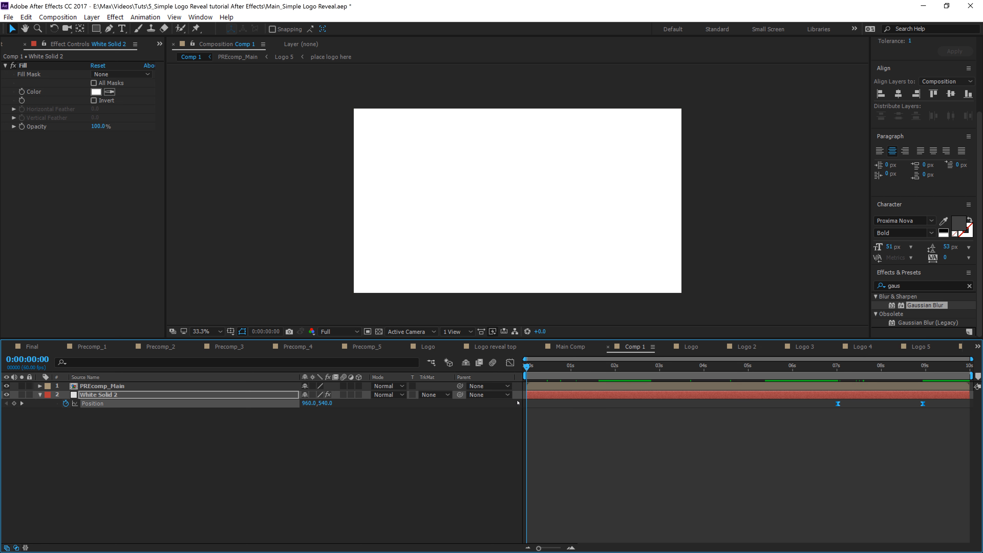
key(space)
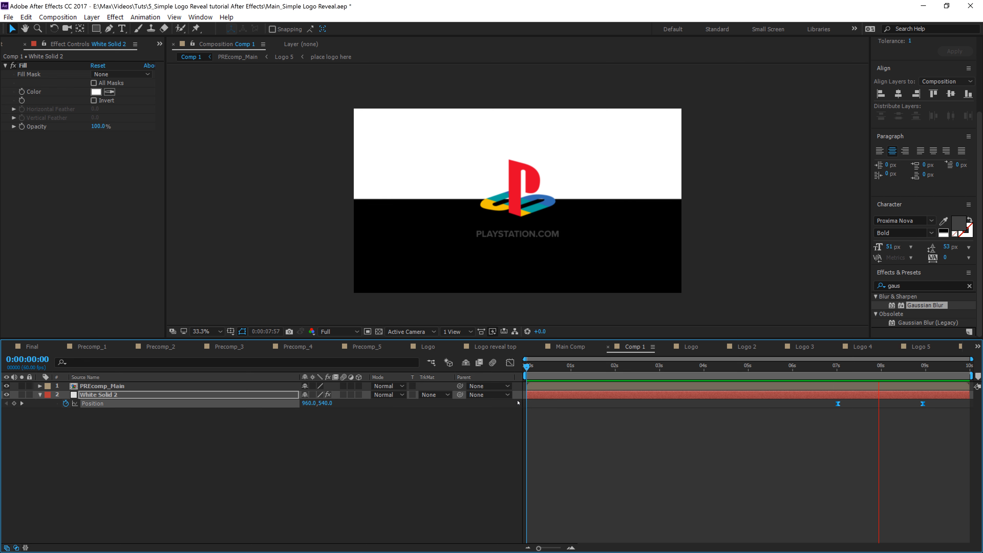
key(space)
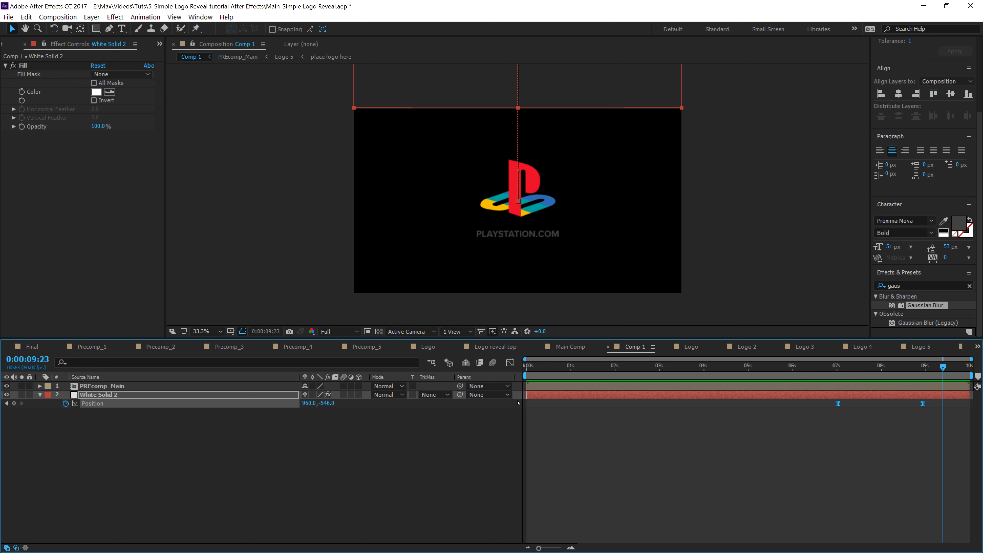
click(814, 477)
drag(834, 367, 761, 366)
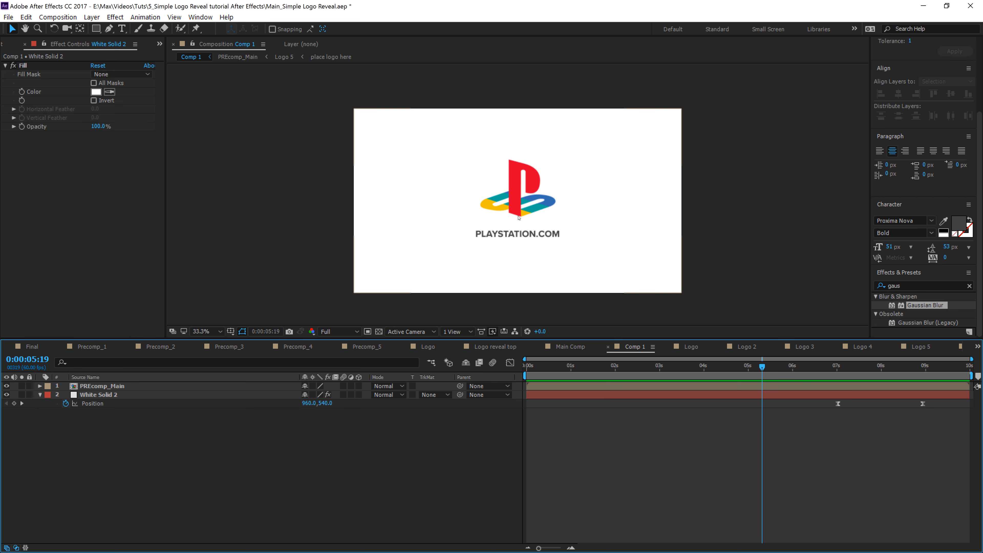
Step: Open PREcomp_Main and delete the Logo layer's two middle Position keyframes
double_click(644, 386)
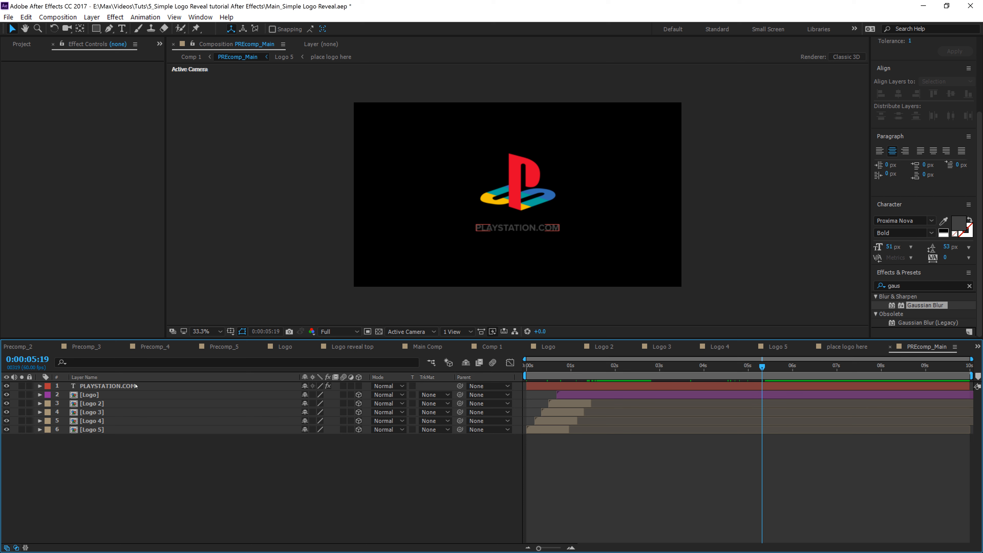
click(641, 395)
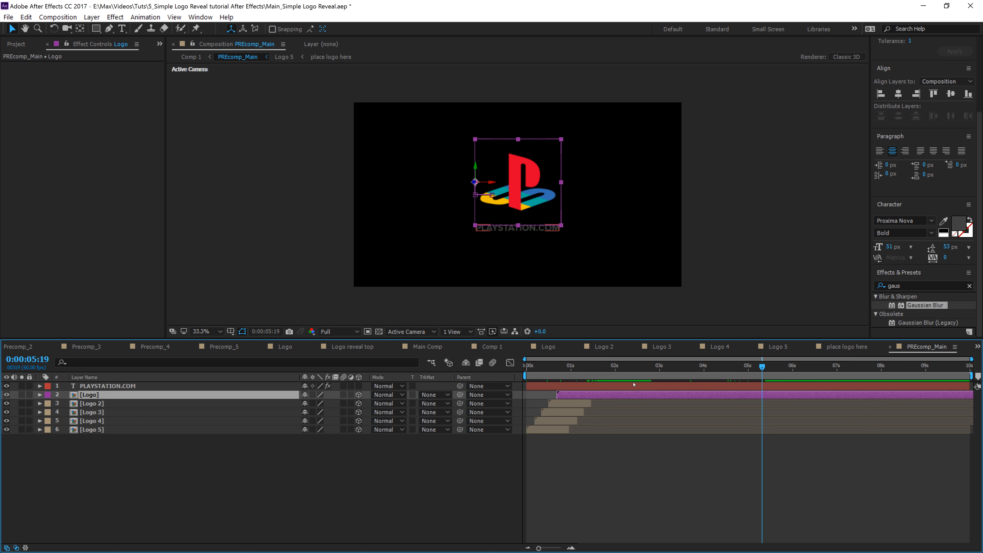
key(u)
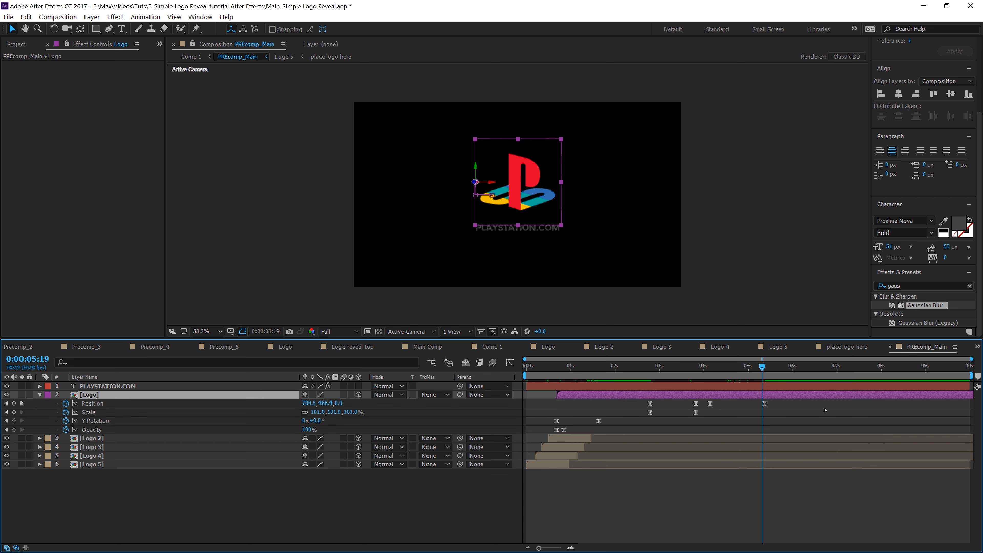
click(710, 404)
key(Delete)
click(696, 403)
key(Delete)
Step: Shift the Logo layer's remaining Position and Scale keyframes later so the zoom-out runs from about 3 to 5 seconds
drag(764, 405, 696, 404)
drag(651, 372, 704, 416)
click(701, 413)
drag(633, 402, 741, 404)
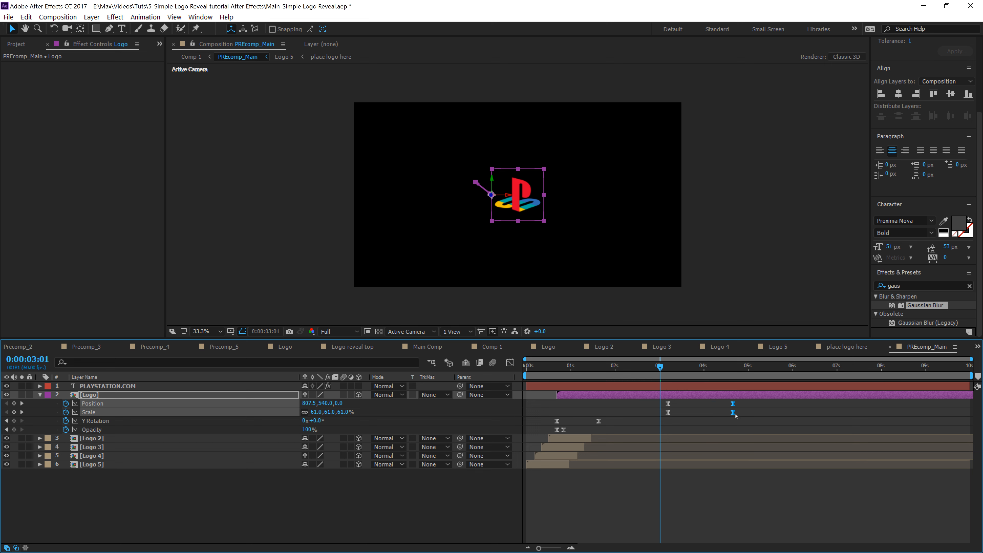
Step: Return to Comp 1 and play back the animation
click(190, 57)
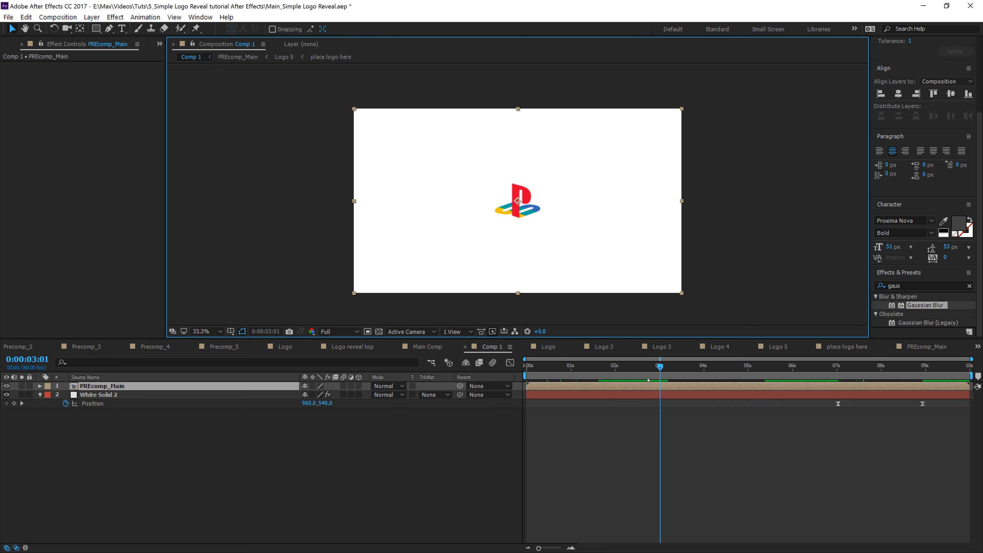
key(space)
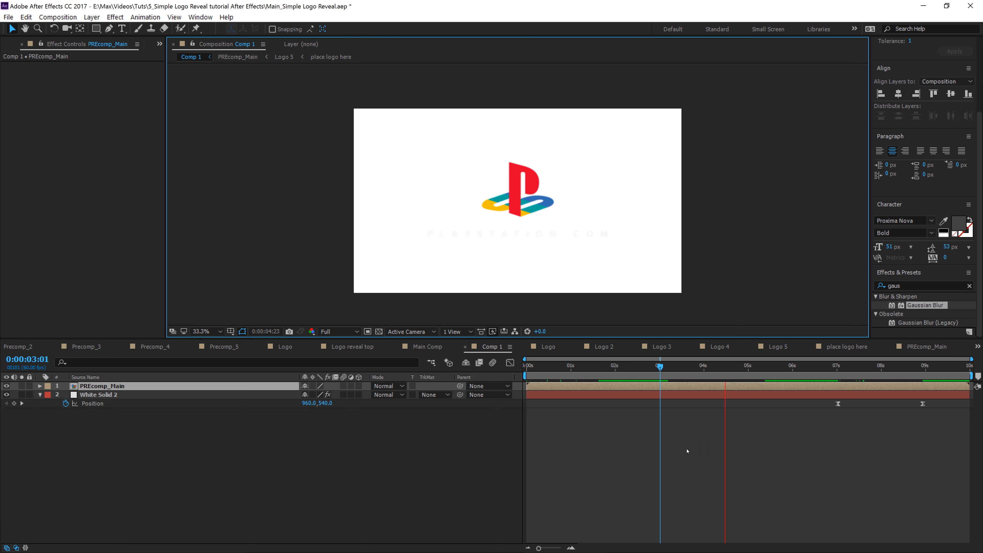
key(space)
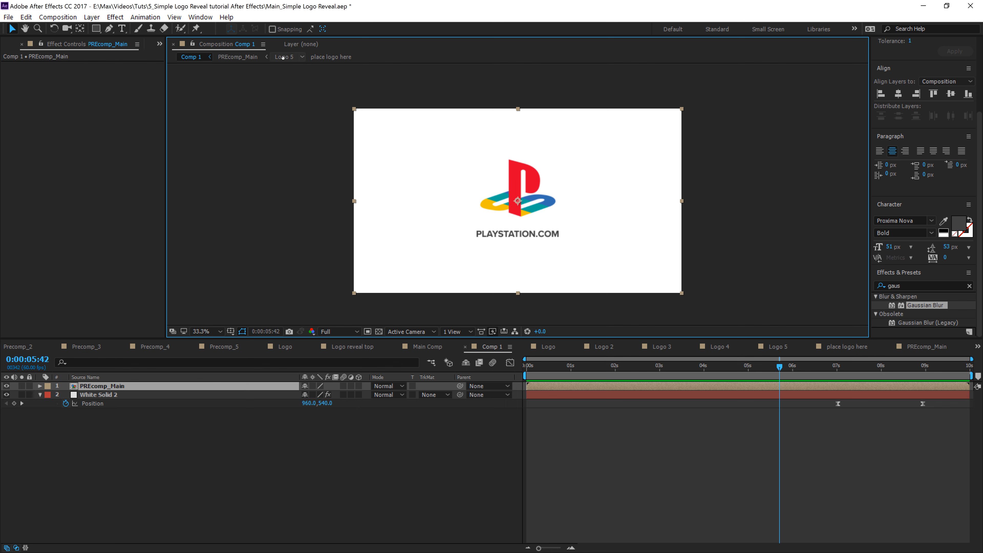
Step: Open PREcomp_Main and move the title's first Tracking Amount, Blurriness and Opacity keyframes earlier to about 3.3 seconds
click(238, 57)
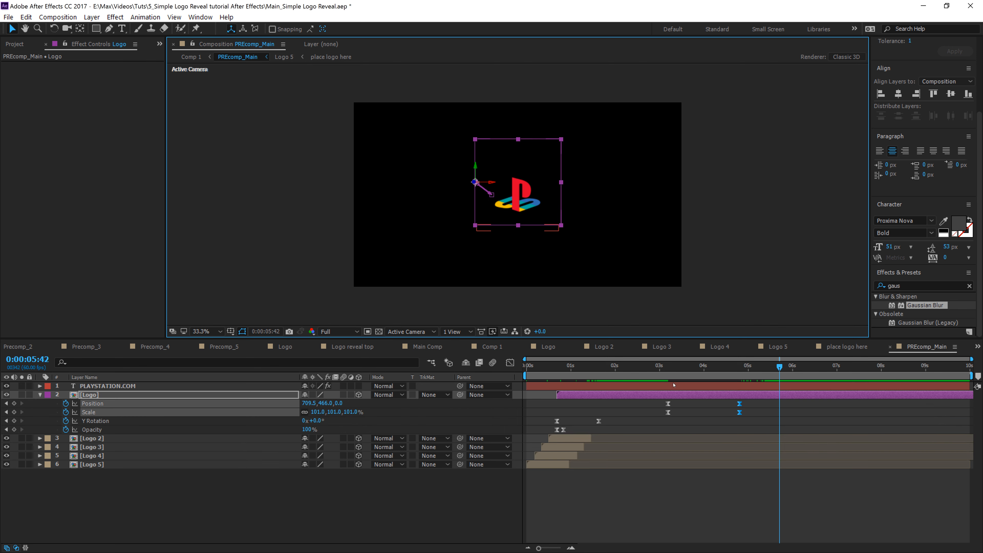
key(u)
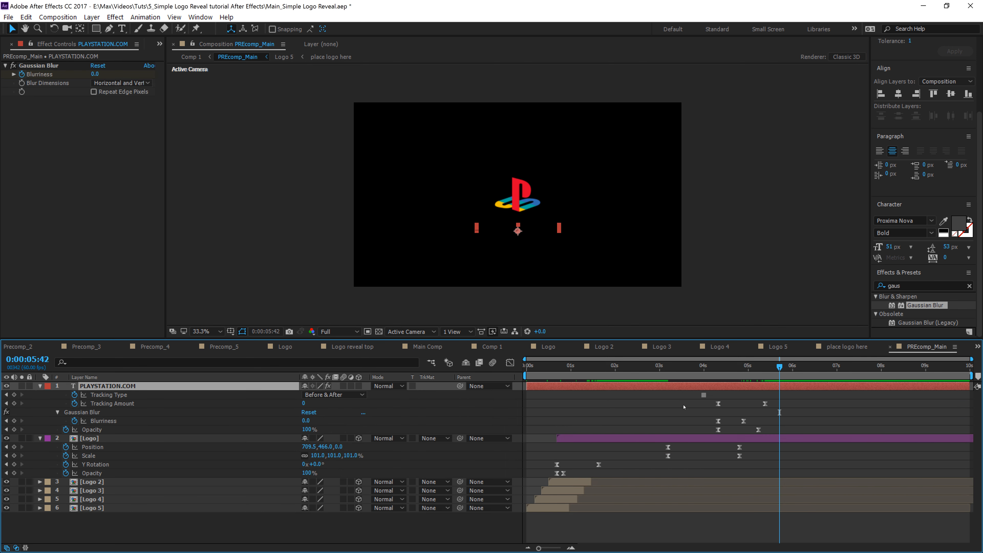
mouse_move(698, 419)
mouse_down()
mouse_move(760, 435)
mouse_move(735, 415)
mouse_move(730, 433)
mouse_move(675, 431)
mouse_up()
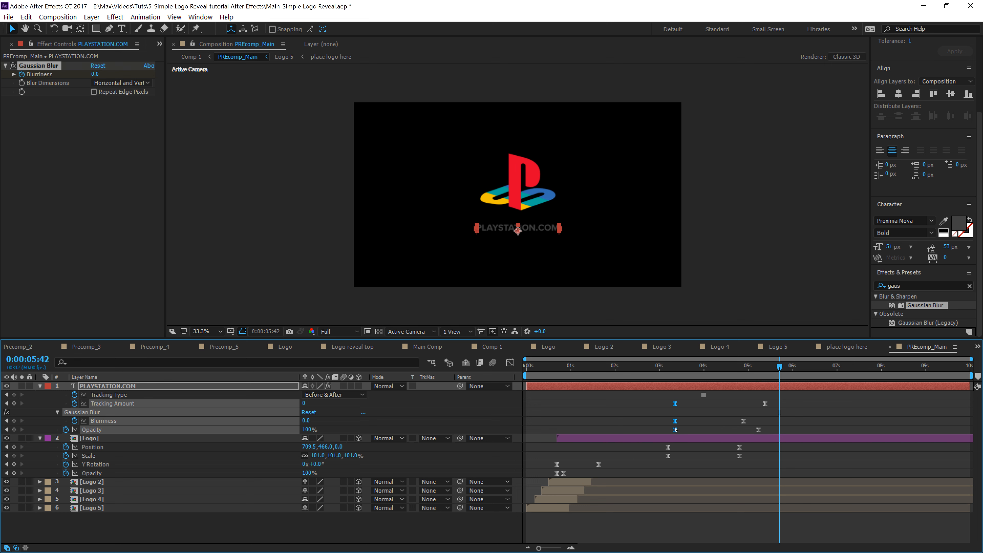
Step: Preview the title animation and move its final Opacity keyframe to 0:00:05:14
click(661, 366)
key(space)
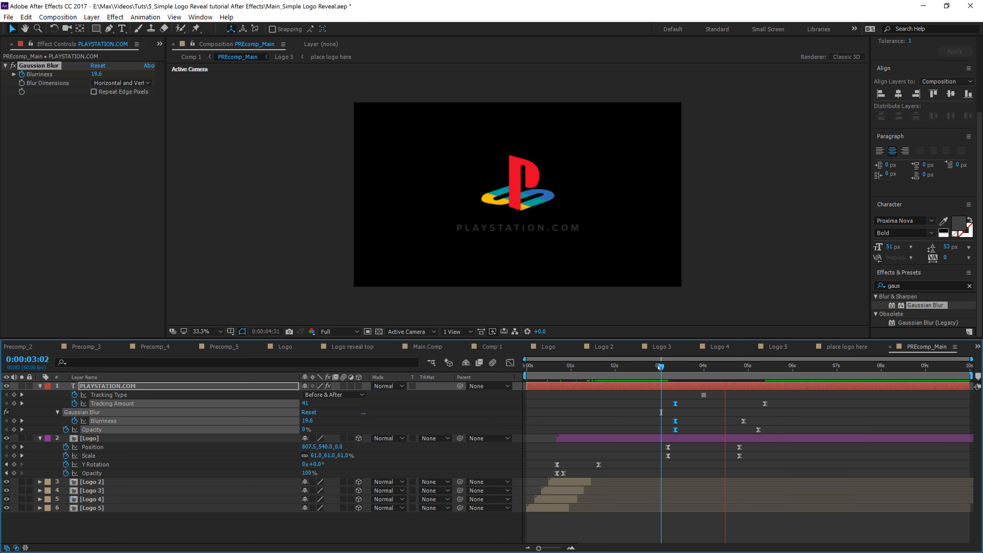
key(space)
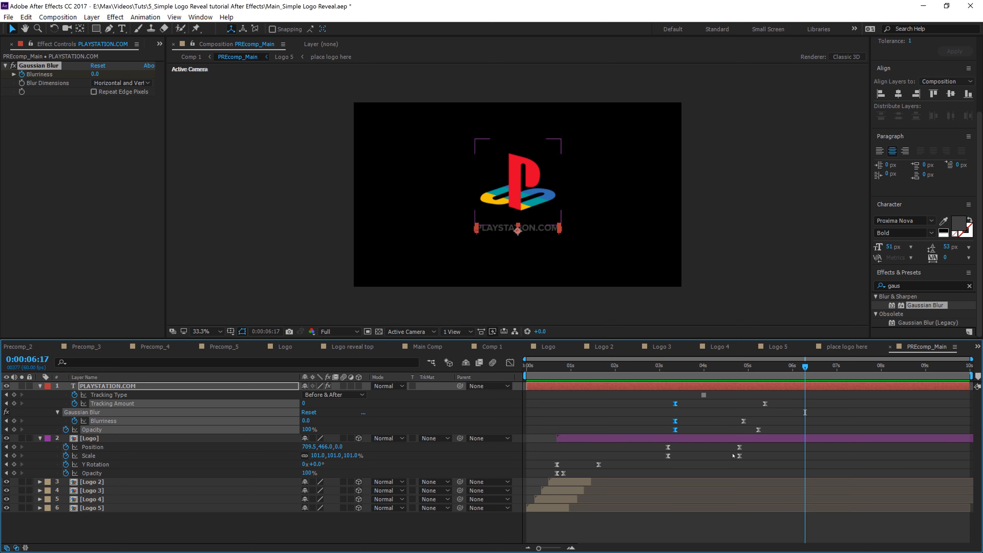
drag(733, 461, 765, 431)
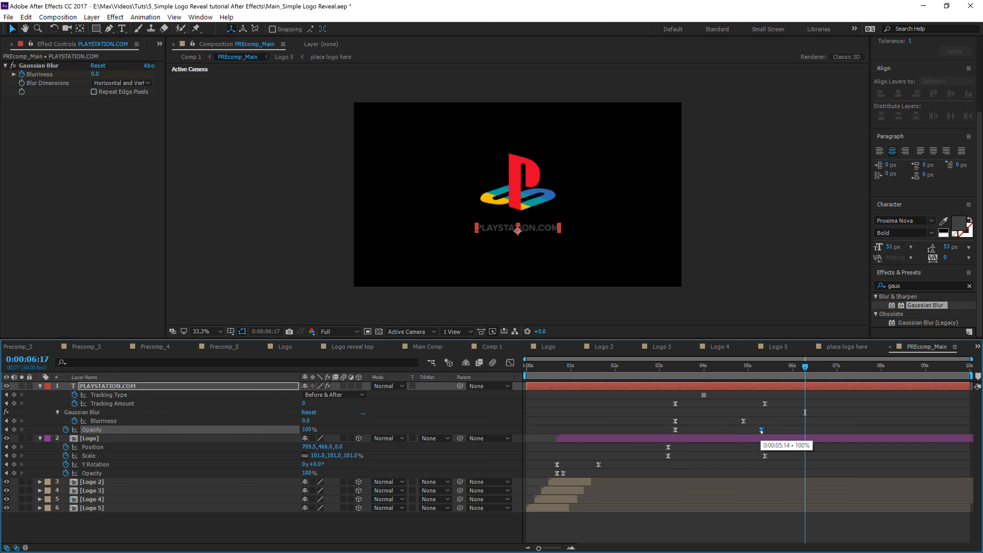
Step: Play back the title animation inside PREcomp_Main
click(658, 366)
key(space)
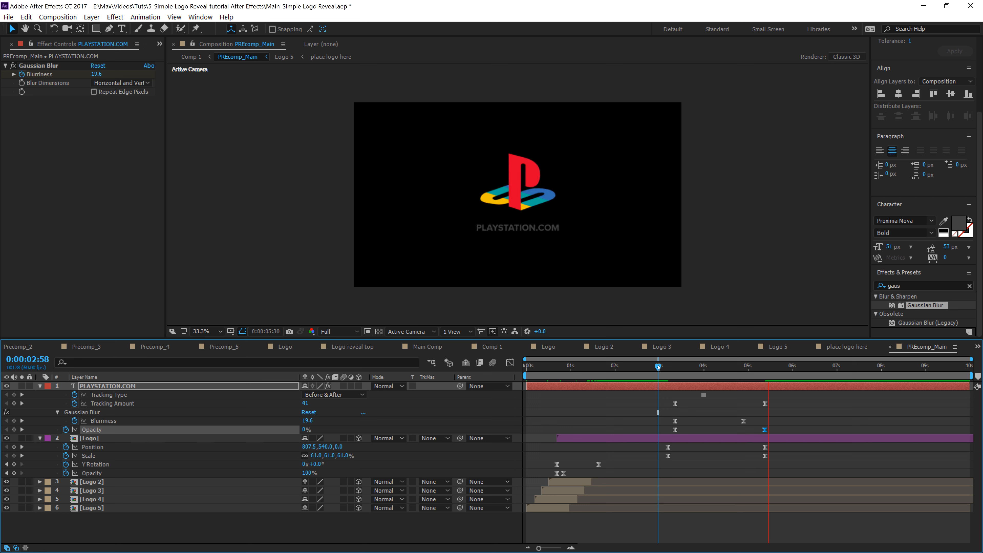
Step: Switch to Comp 1 and play its animation from the first frame
key(space)
click(192, 57)
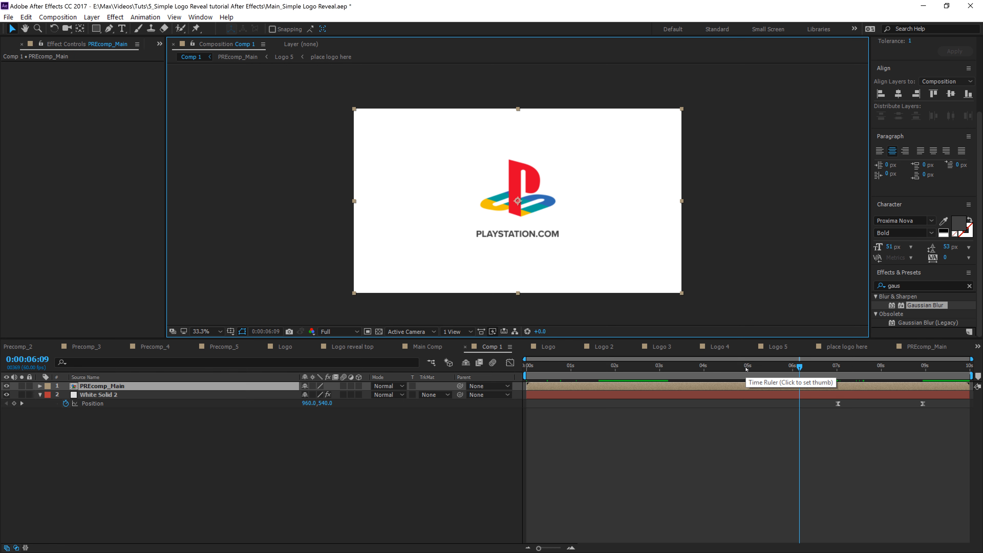
key(Home)
key(space)
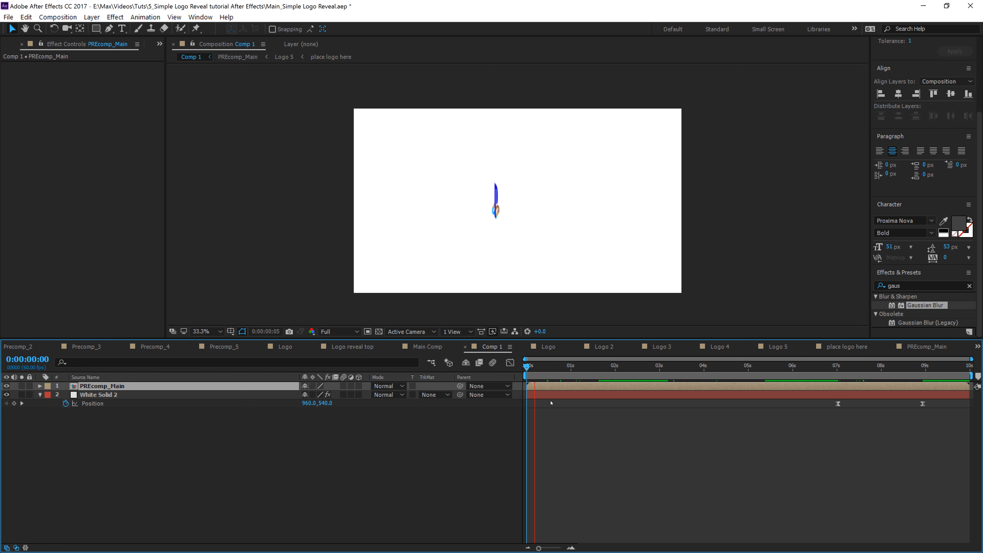
Step: Shift White Solid 2's Position keyframes later so the wipe runs from about 8 to 10 seconds
click(200, 332)
click(205, 343)
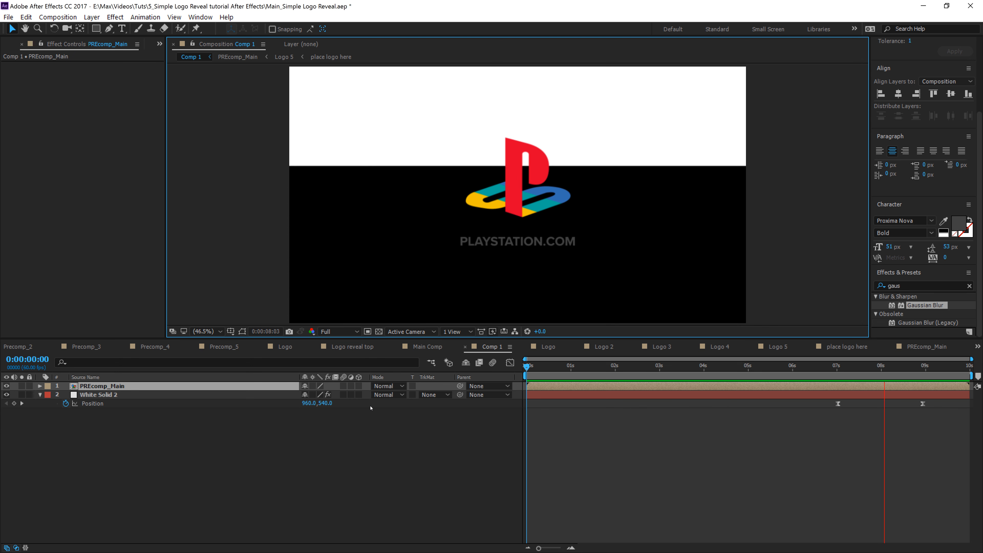
key(space)
drag(799, 428, 967, 411)
mouse_move(766, 381)
mouse_down()
mouse_move(968, 381)
mouse_move(771, 381)
mouse_up()
key(Home)
Step: Duplicate the White Solid 2 layer and bring the copy to the top of the layer stack
click(394, 435)
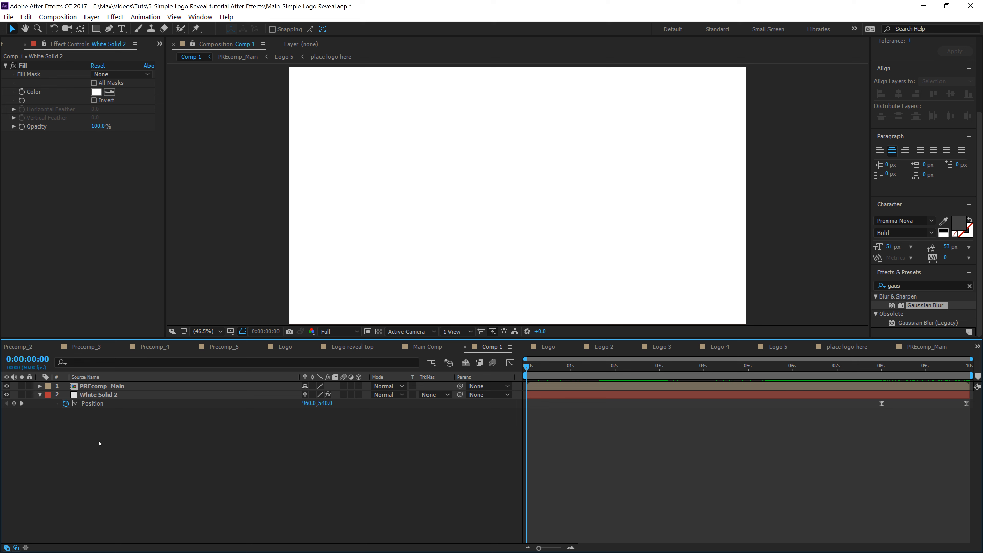
click(101, 396)
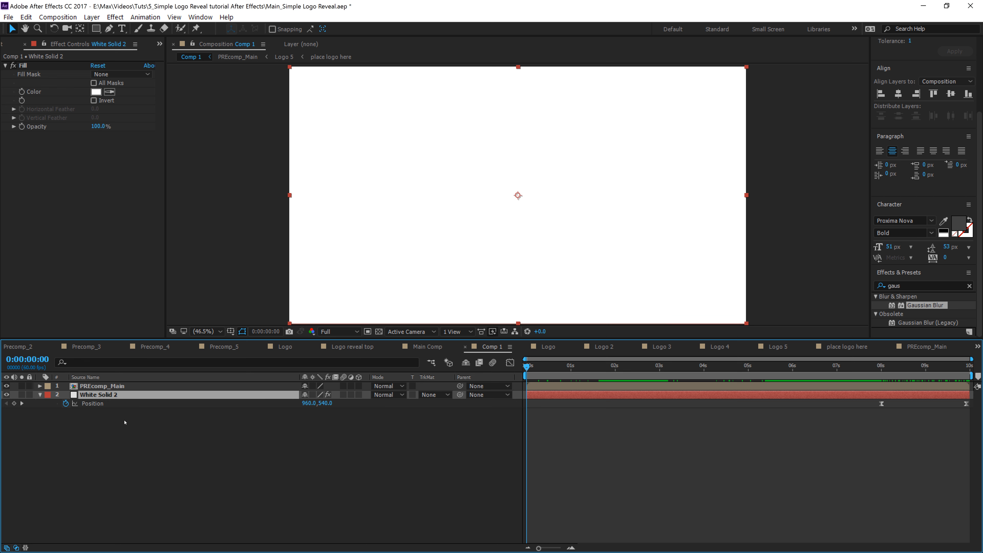
key(ctrl+d)
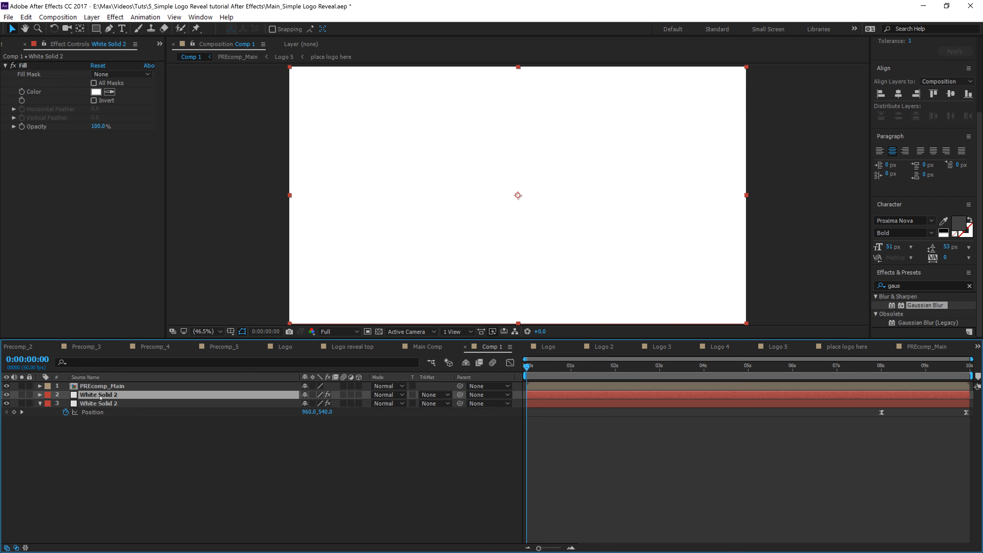
key(ctrl+shift+bracketright)
Step: Set PREcomp_Main's track matte to Alpha Matte "White Solid 2"
click(115, 395)
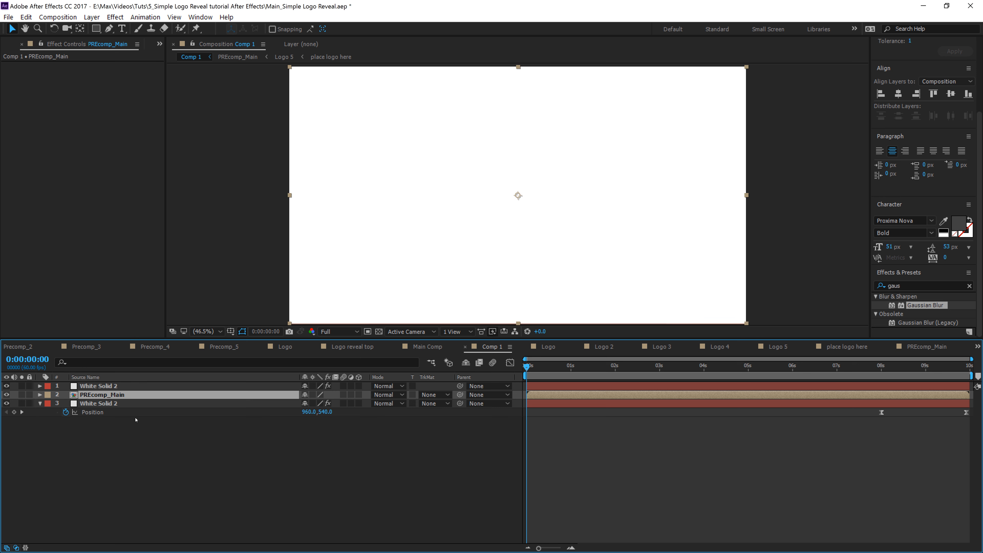
click(433, 395)
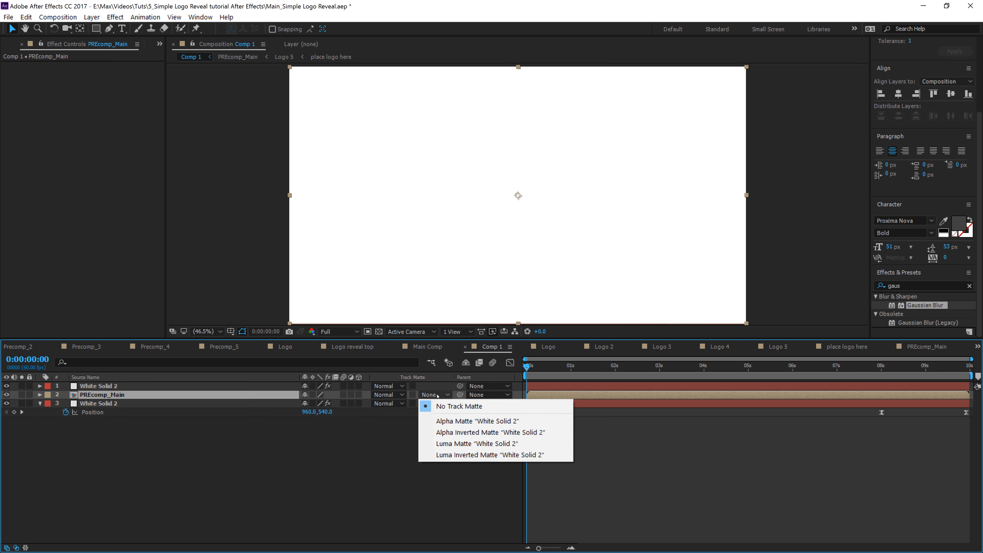
click(456, 422)
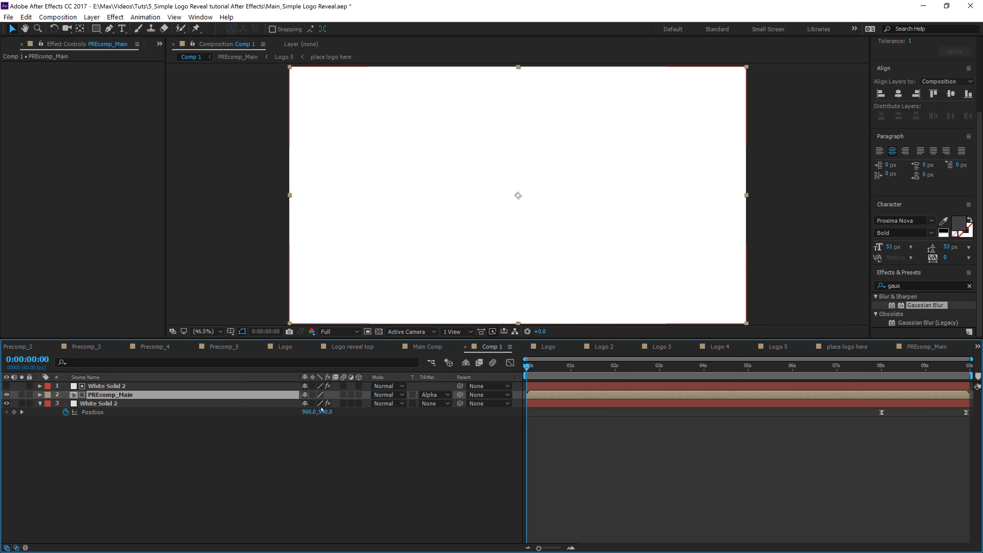
Step: Show the top White Solid 2's Position property and scrub near the start of the timeline
click(791, 387)
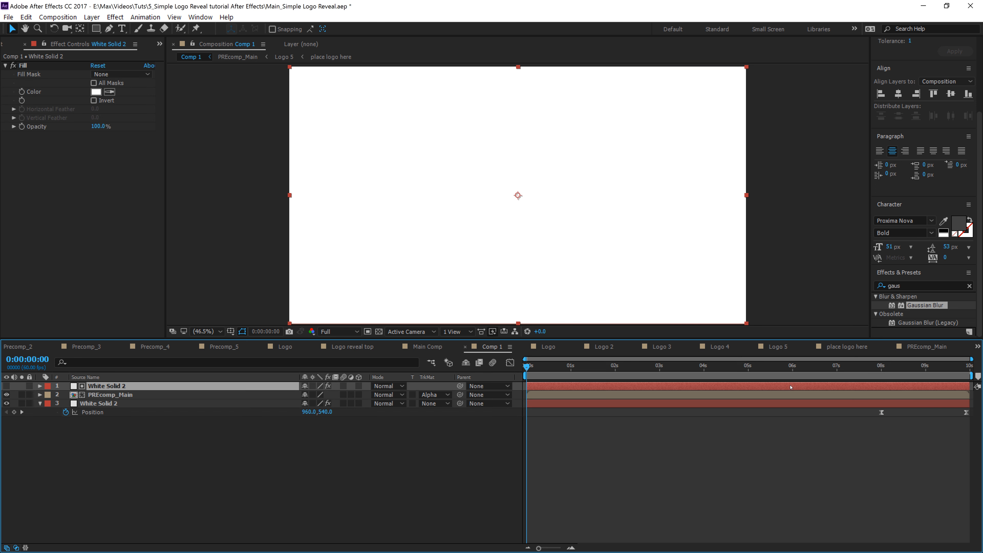
key(p)
drag(870, 370, 547, 373)
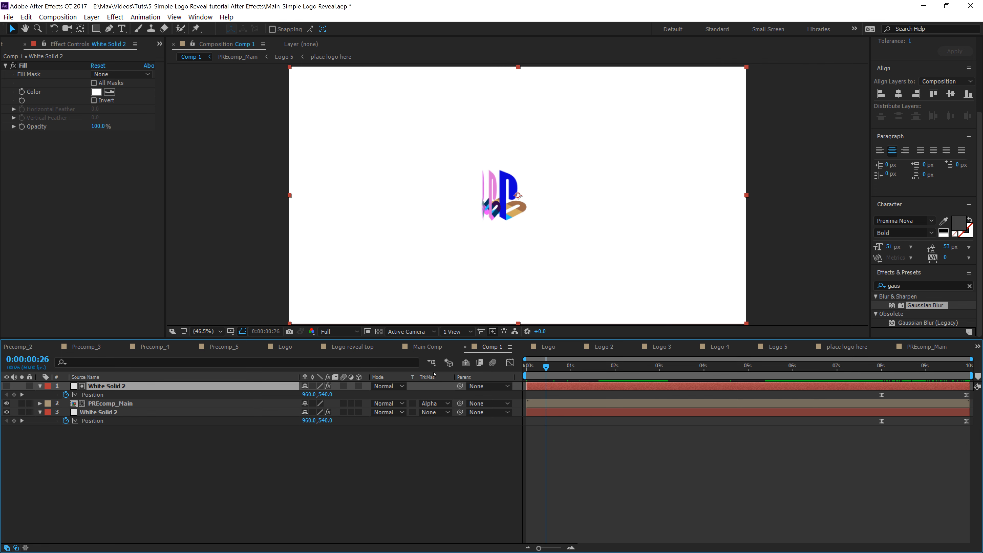
click(260, 491)
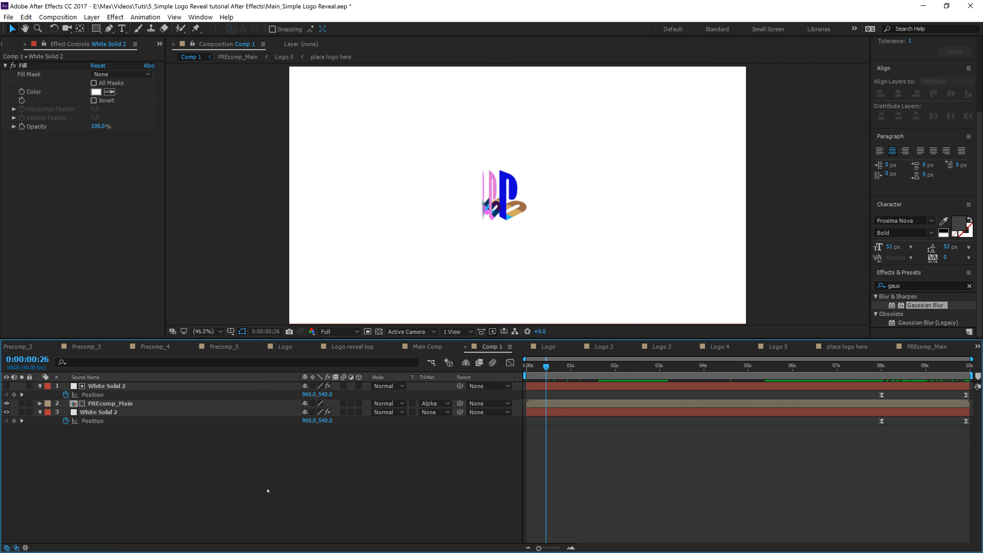
right_click(183, 375)
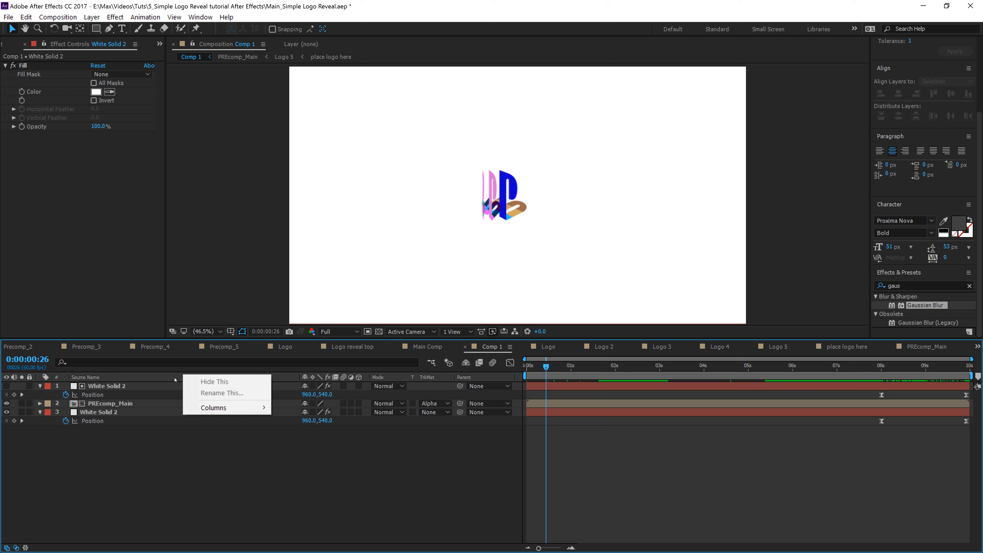
mouse_move(220, 407)
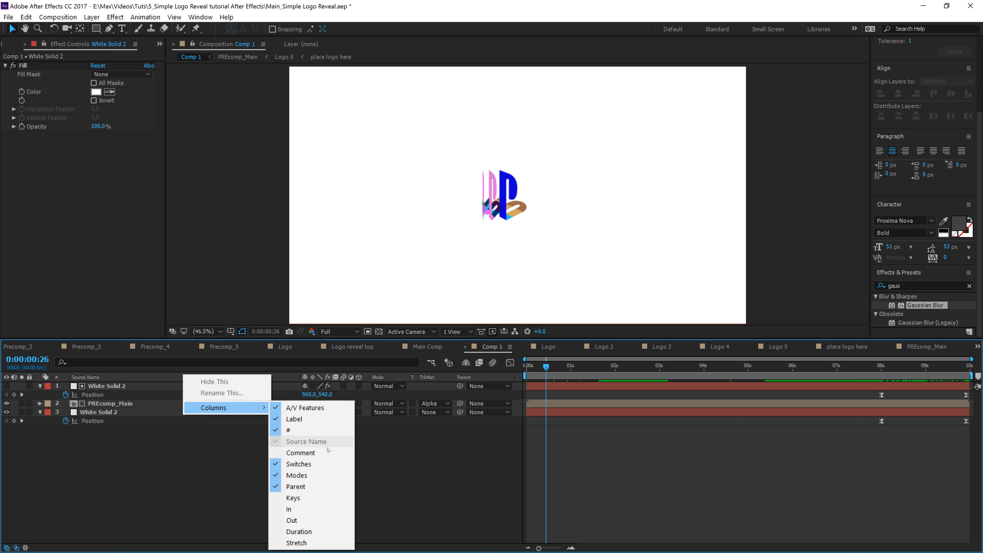
click(316, 476)
right_click(219, 376)
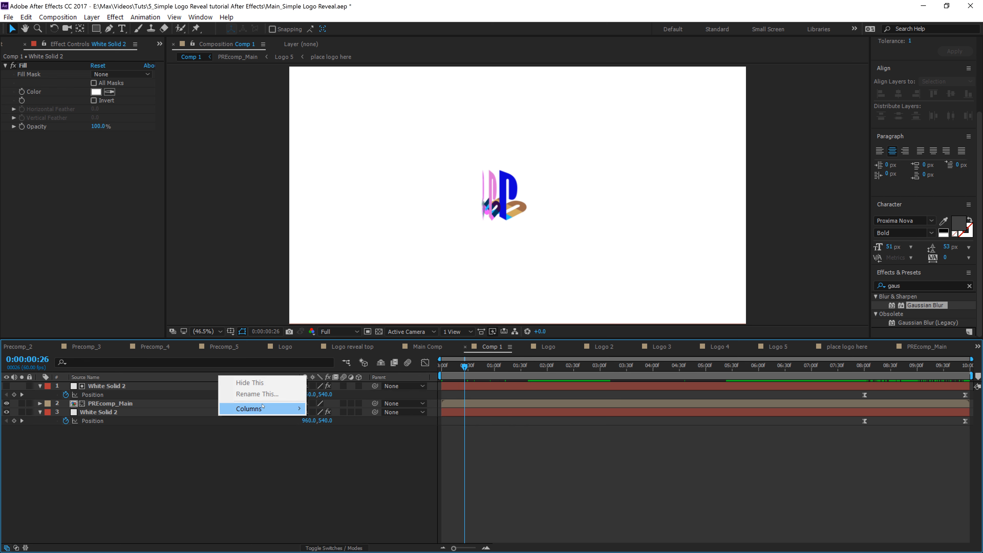
mouse_move(294, 409)
click(358, 478)
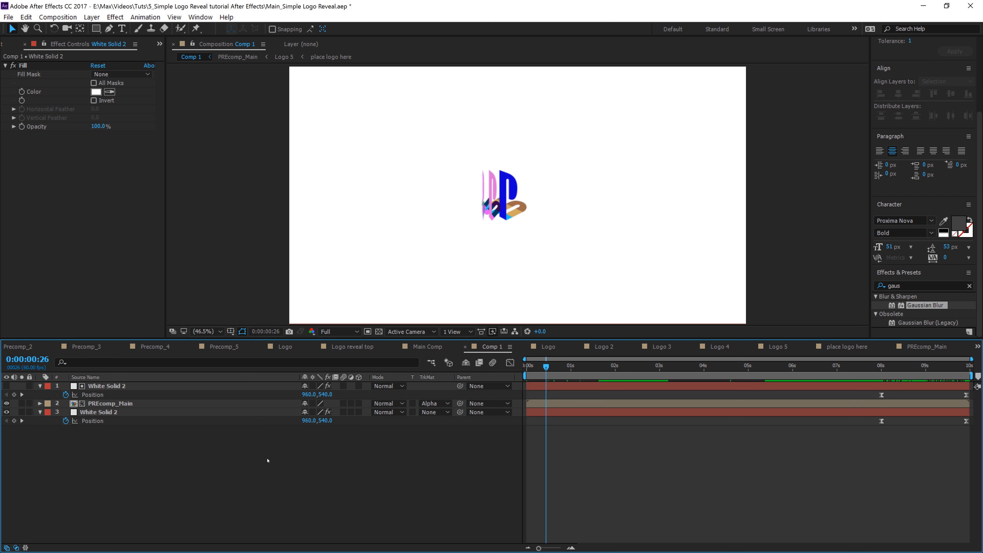
Step: Collapse the layers, open the Final composition to scrub it for reference, and return to Comp 1
click(40, 386)
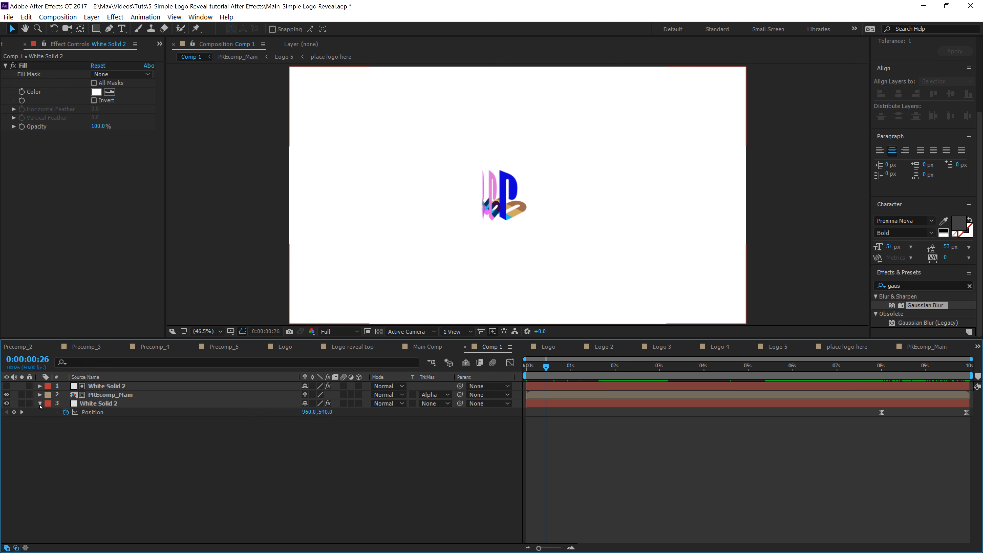
click(40, 403)
drag(541, 368, 919, 401)
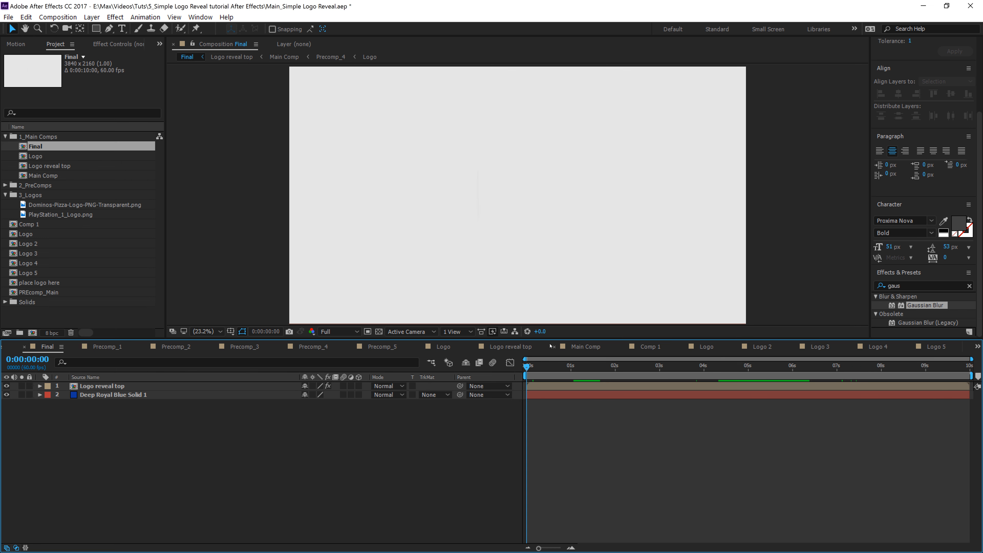
drag(527, 367, 843, 374)
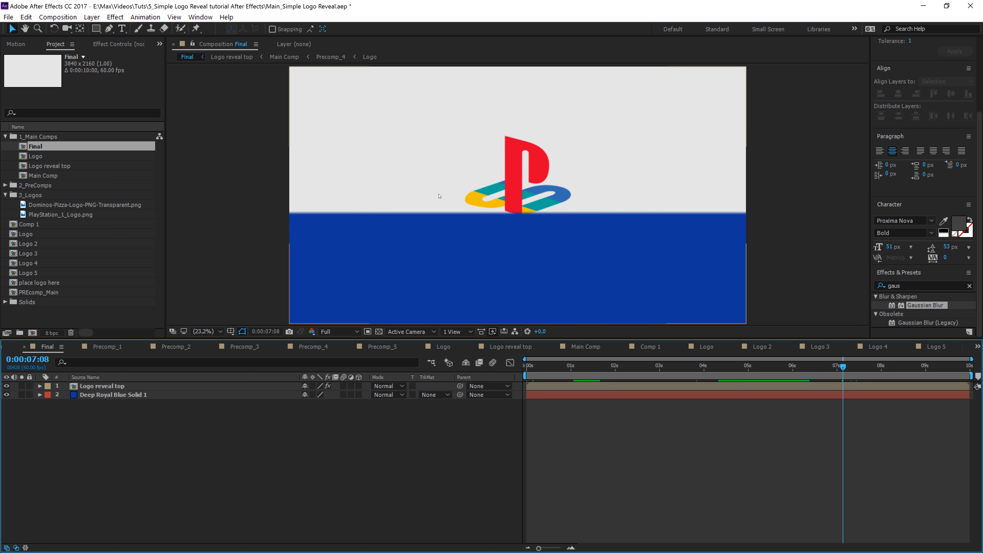
double_click(32, 283)
click(182, 59)
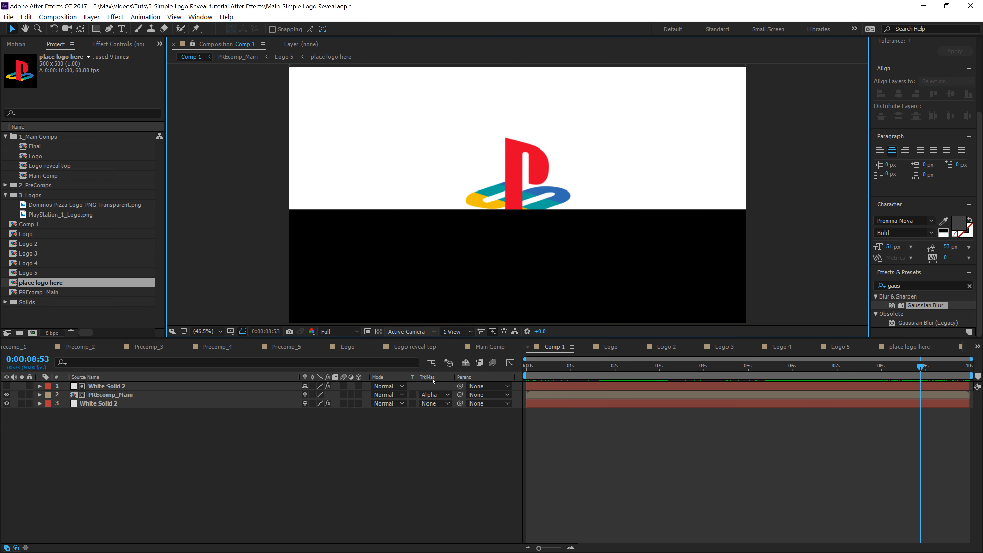
click(110, 418)
key(ctrl+a)
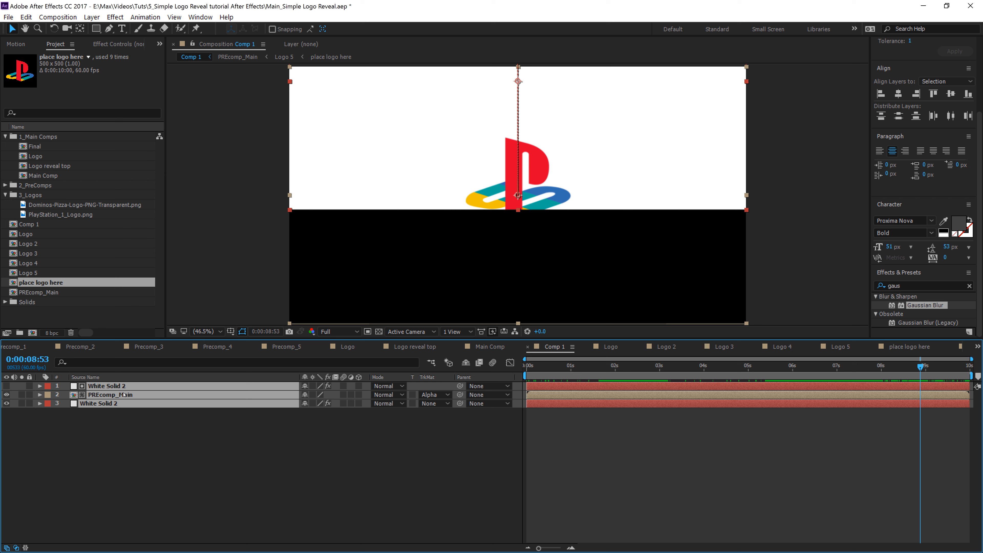
drag(78, 474, 132, 381)
right_click(112, 406)
click(62, 455)
drag(55, 459, 112, 387)
right_click(98, 392)
double_click(98, 392)
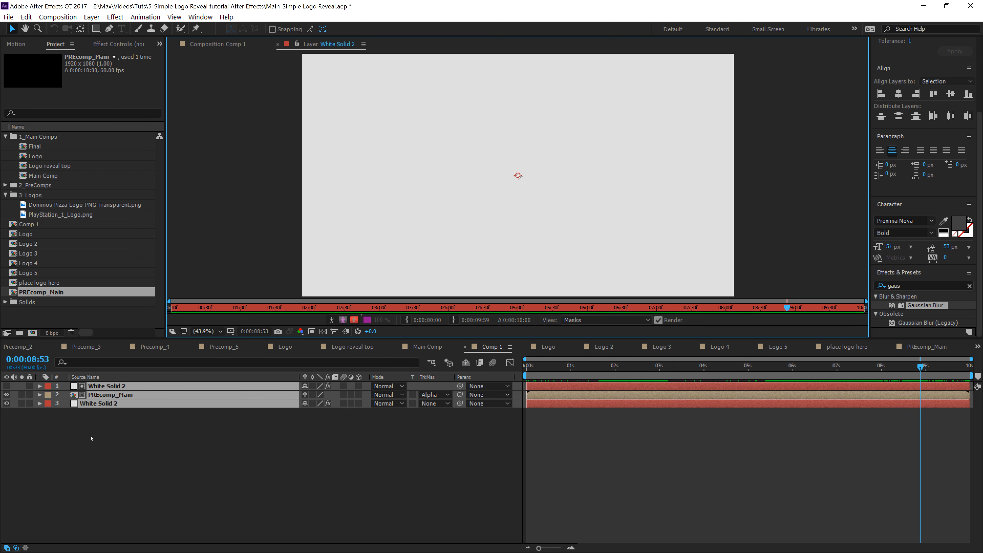
click(84, 455)
click(211, 43)
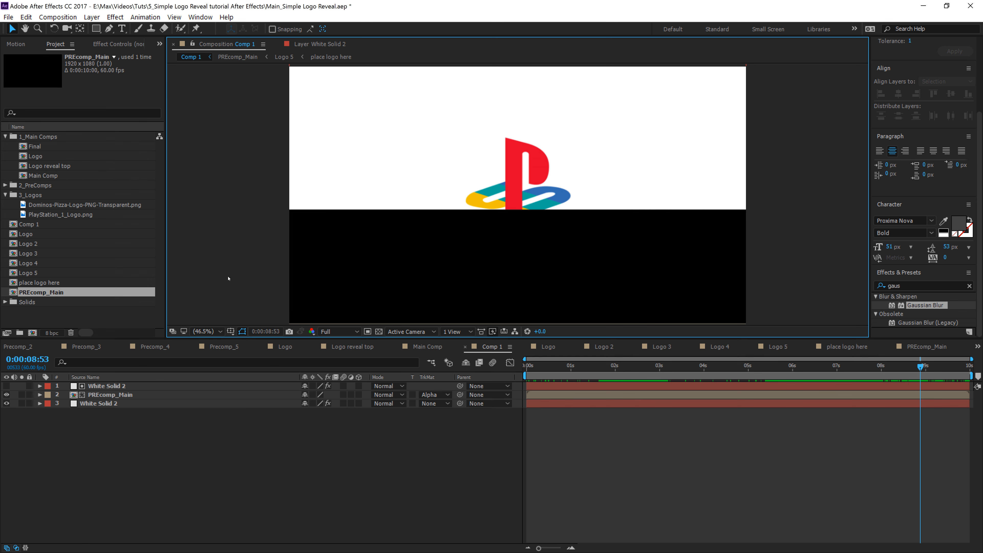
Step: Pre-compose all three Comp 1 layers into a new composition named Final_1080p
click(170, 453)
drag(156, 460, 69, 382)
right_click(120, 394)
click(173, 459)
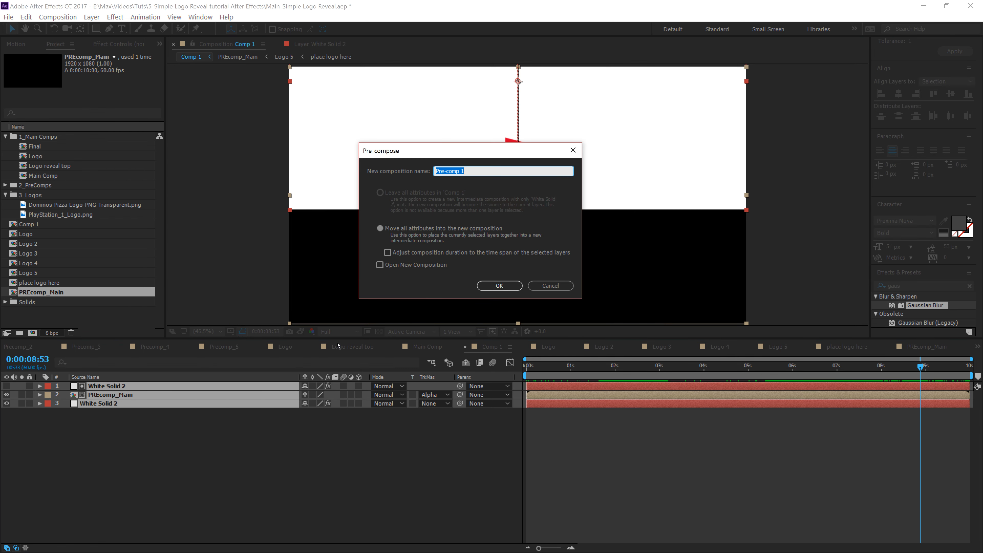
text(Final_1080p)
key(Return)
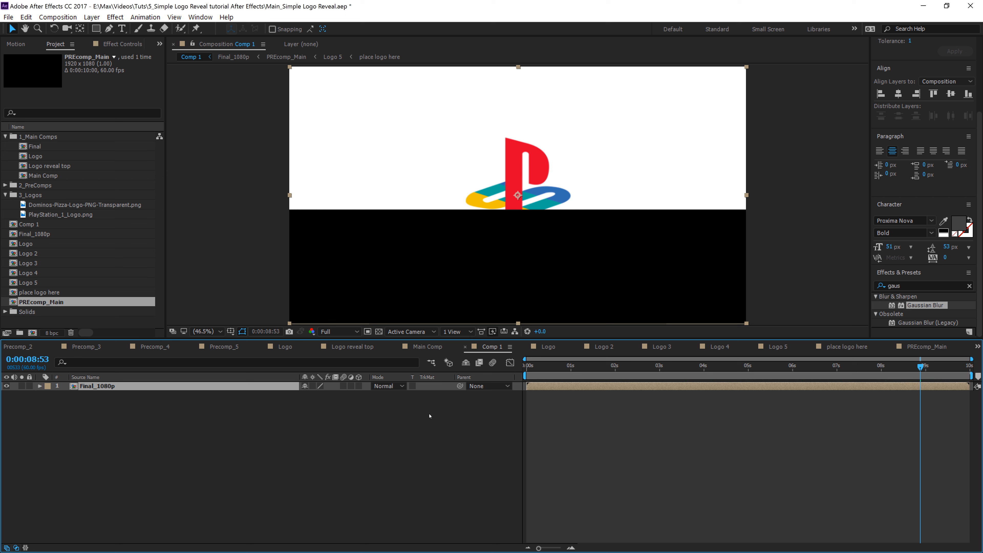
Step: Search the effects for CC Force Motion Blur and apply it to the Final_1080p layer
click(904, 285)
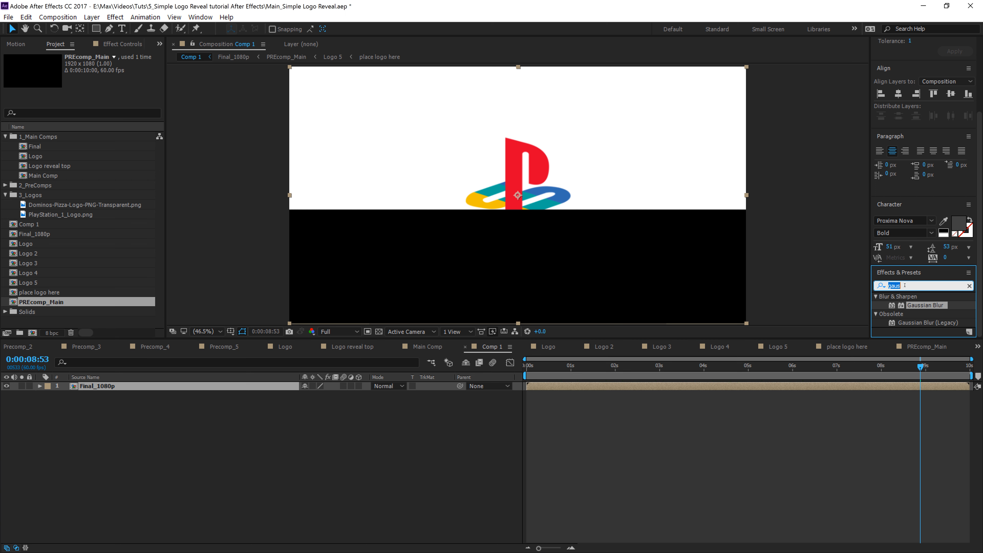
text(cc fo)
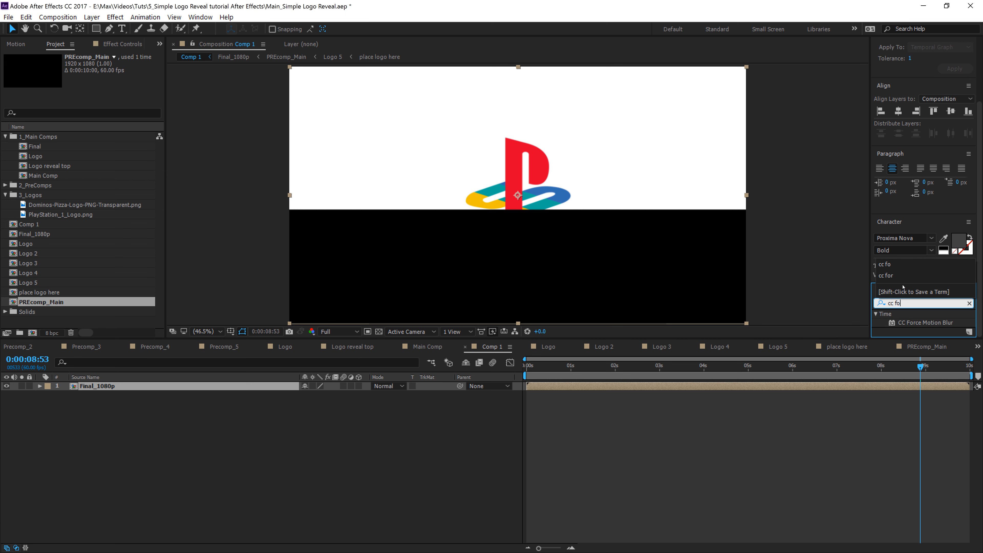
drag(929, 323, 159, 385)
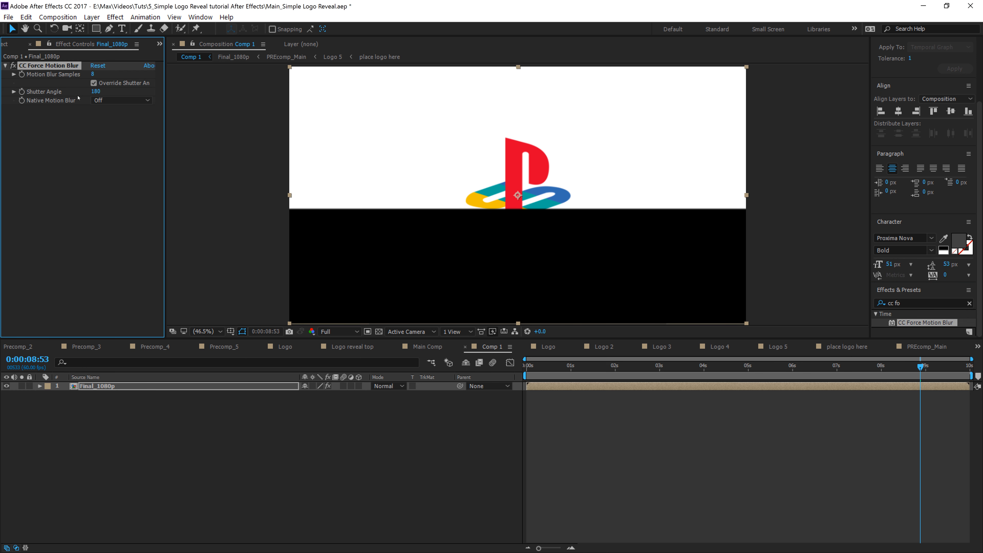
Step: Set CC Force Motion Blur's Shutter Angle to 480
click(95, 91)
text(360)
key(Return)
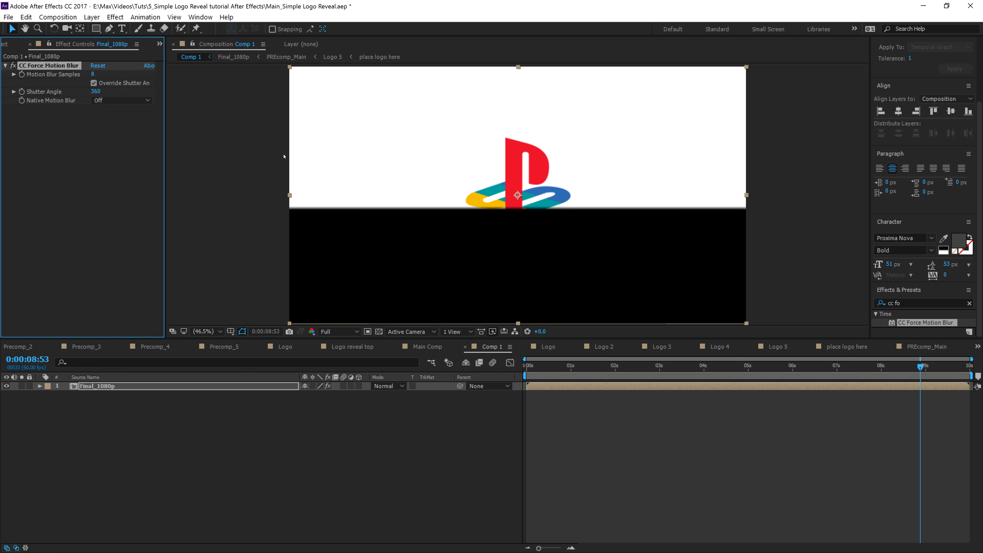
click(95, 91)
text(480)
key(Return)
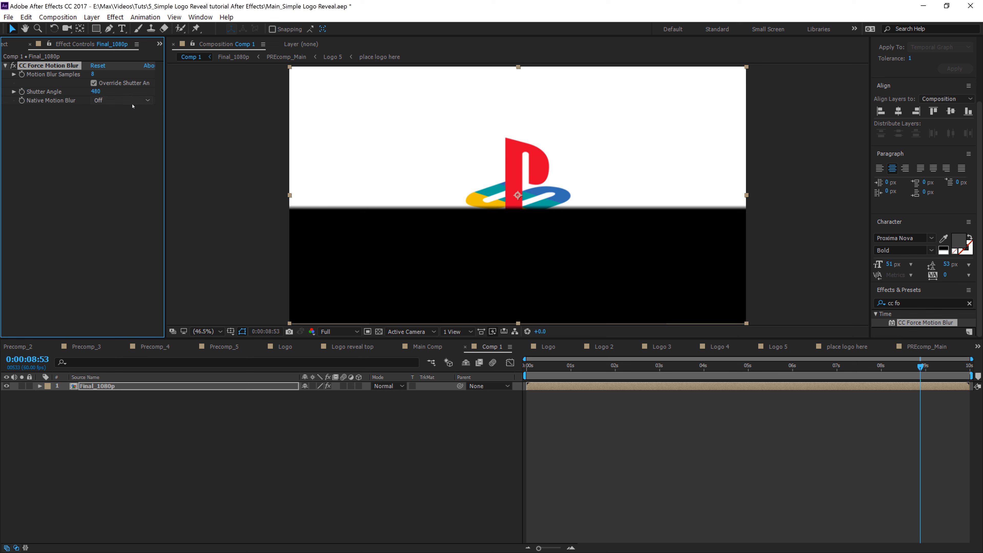
Step: Play the animation from the start to preview the motion blur
drag(546, 370, 481, 380)
key(space)
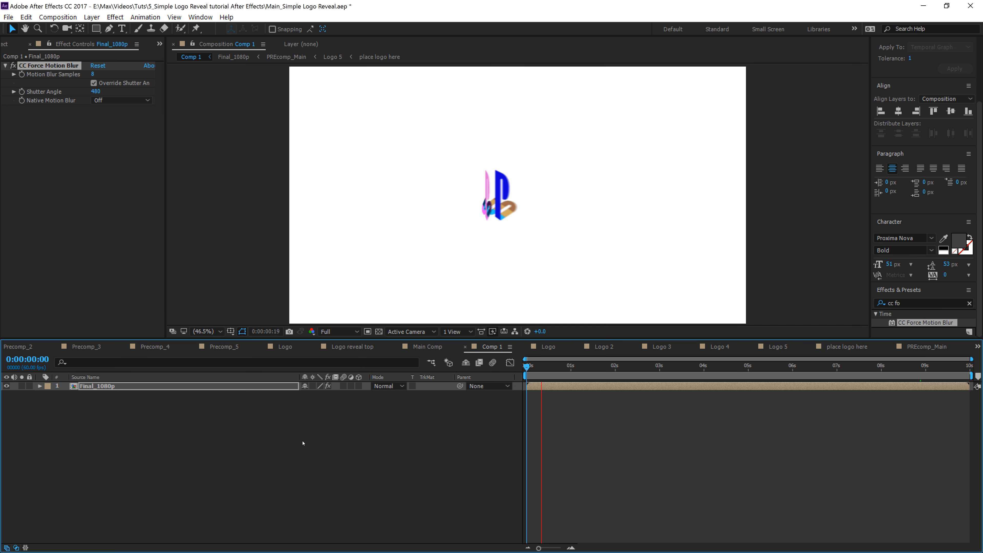